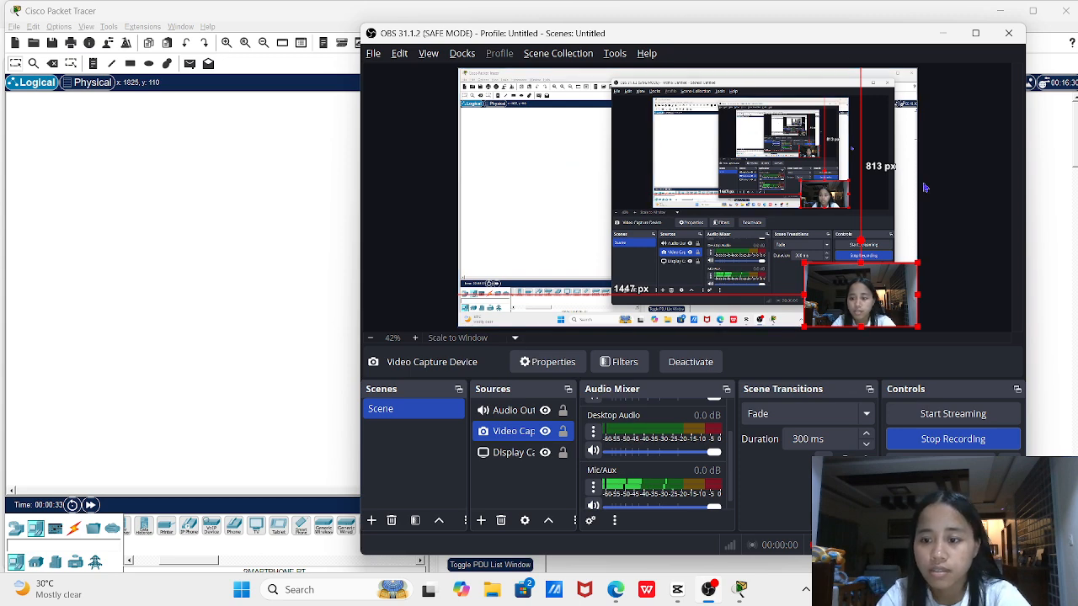
Minimize OBS Studio so the empty Packet Tracer workspace is visible
{"action": "left_click", "coordinate": [943, 34]}
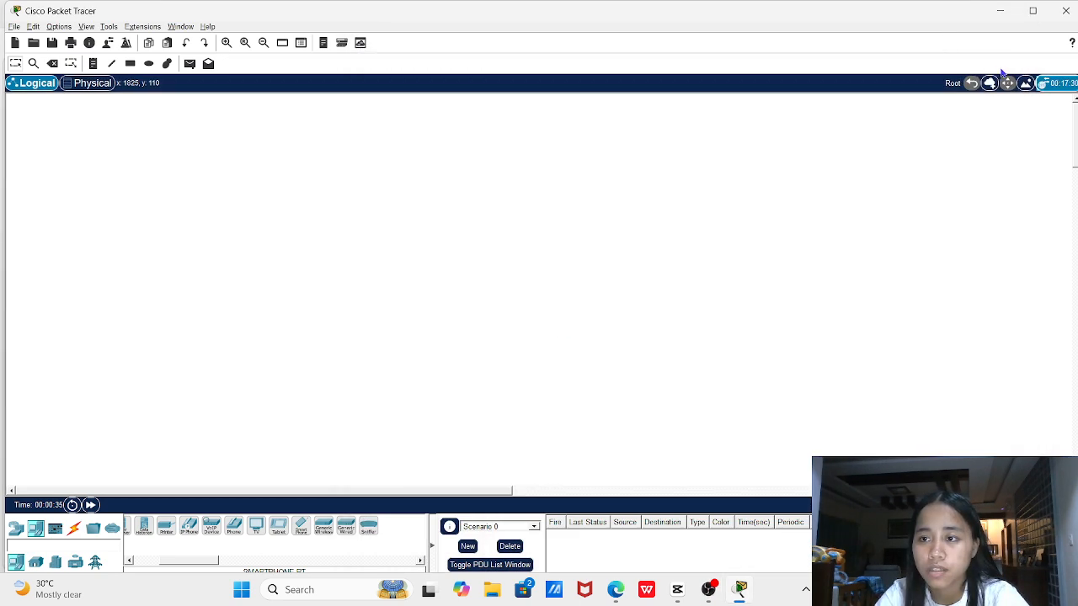
Apply HOUSE.png from Downloads as the logical workspace background image, then zoom out
{"action": "left_click", "coordinate": [1025, 83]}
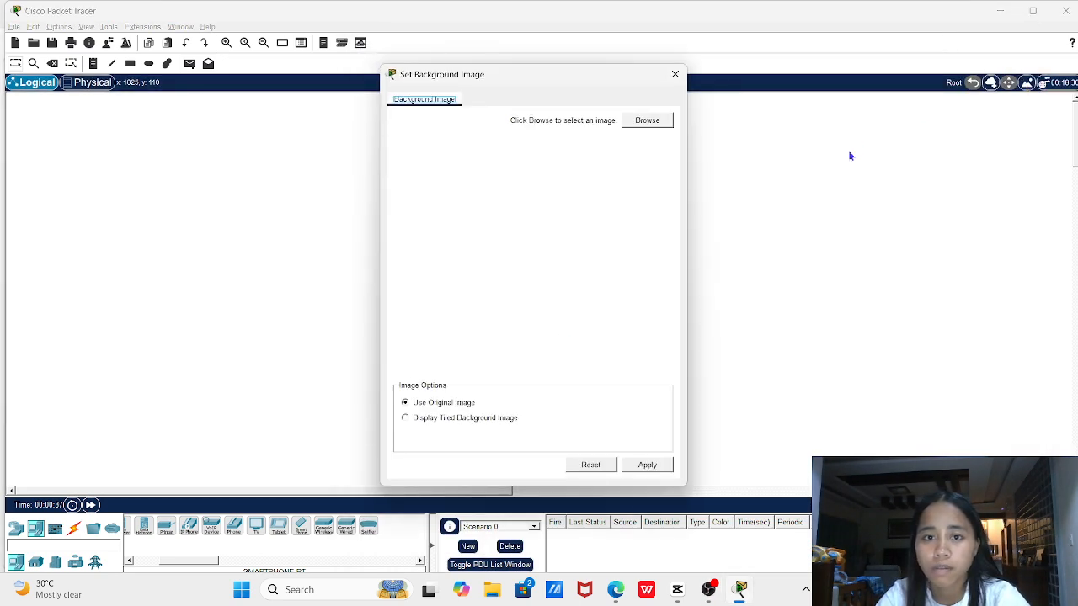
{"action": "left_click", "coordinate": [648, 122]}
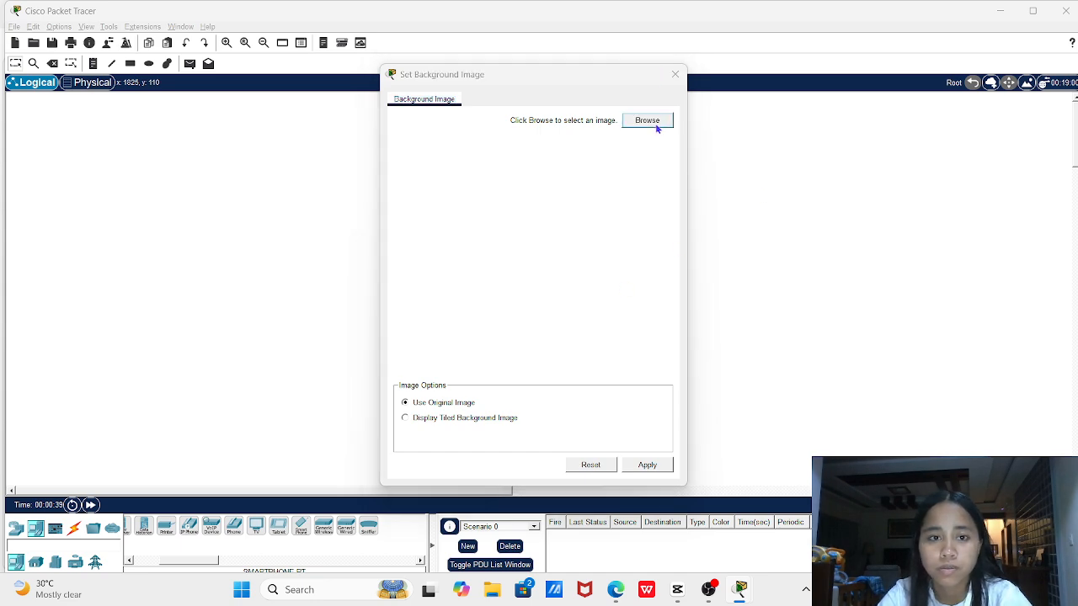
{"action": "scroll", "coordinate": [447, 270], "scroll_direction": "up", "scroll_amount": 3}
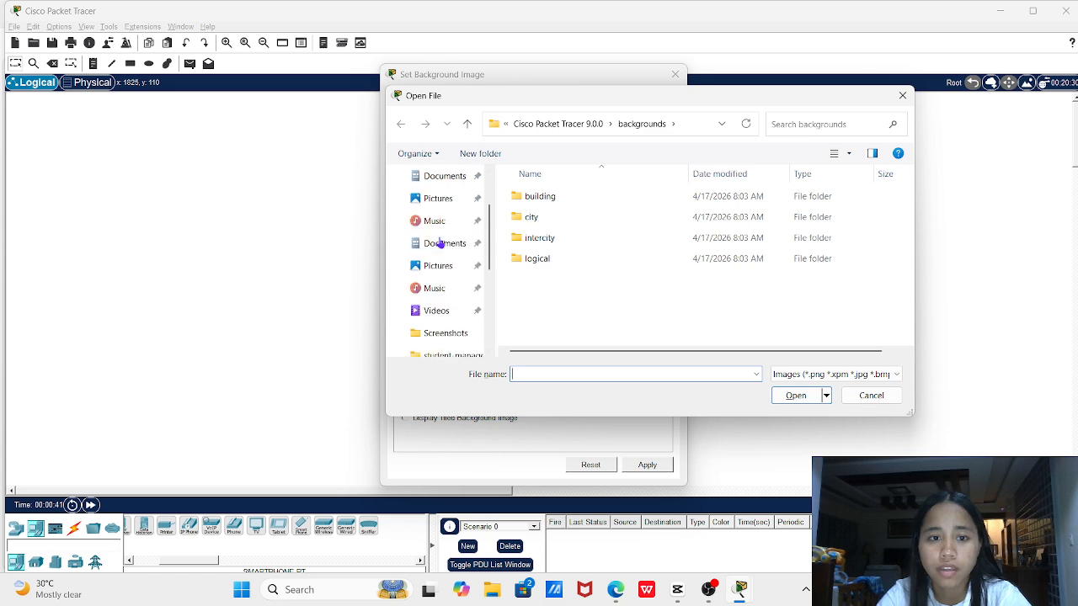
{"action": "left_click", "coordinate": [447, 221]}
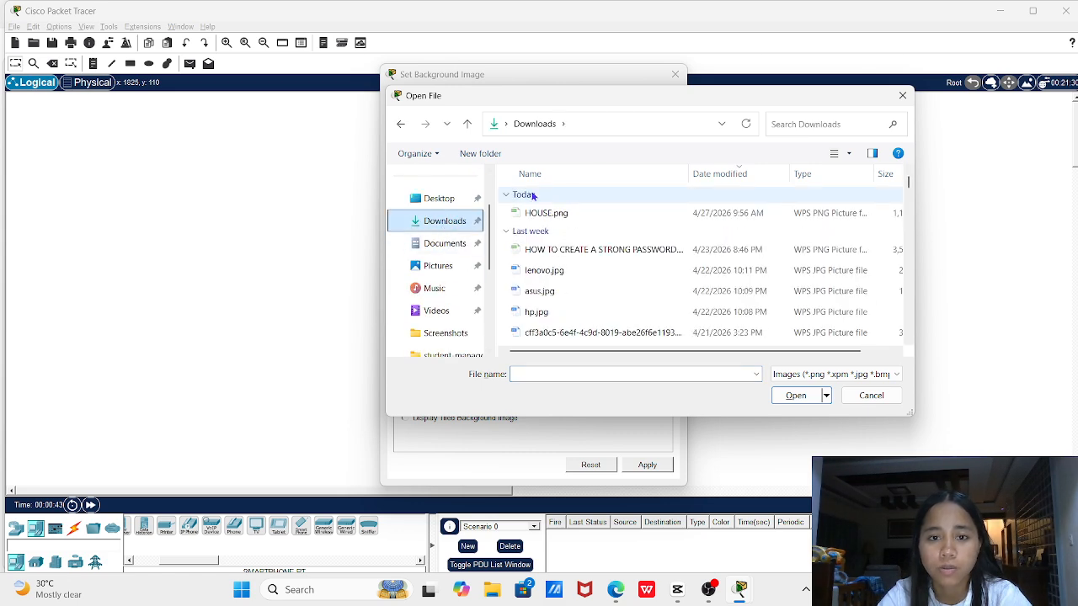
{"action": "double_click", "coordinate": [573, 212]}
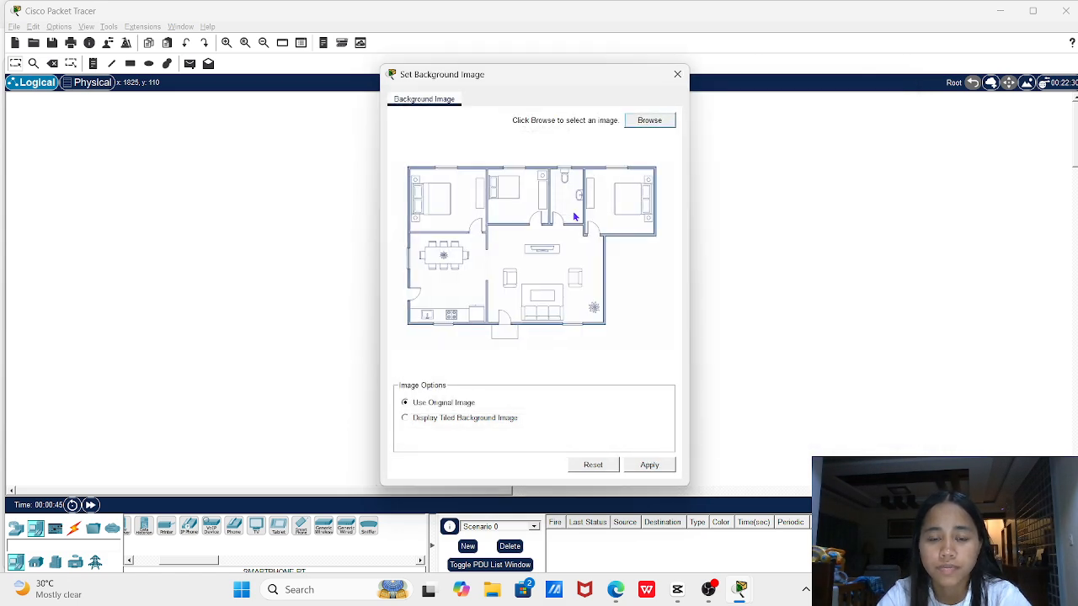
{"action": "left_click", "coordinate": [647, 464]}
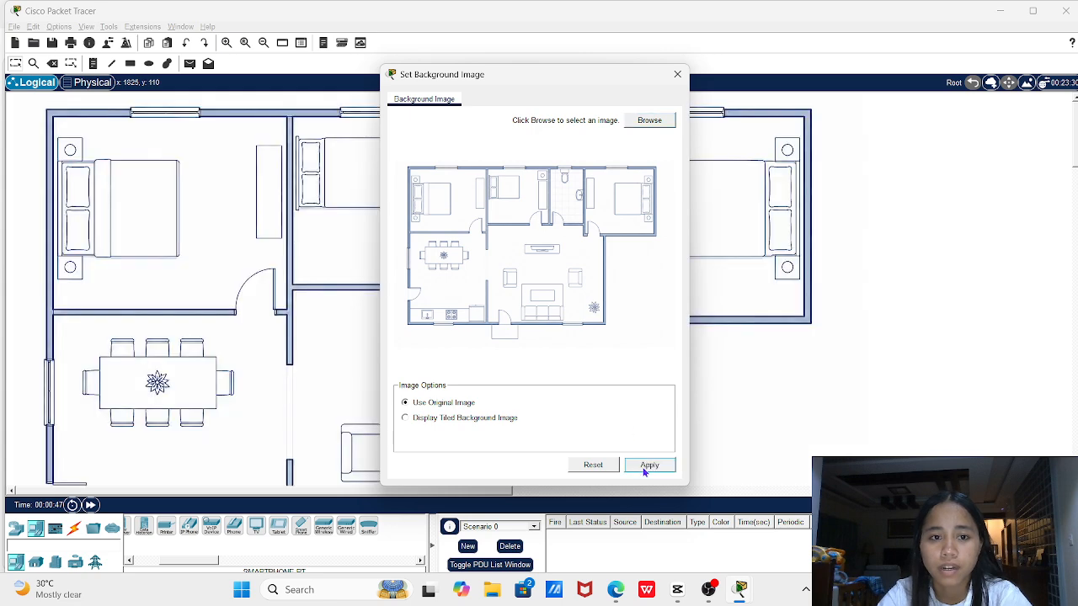
{"action": "left_click", "coordinate": [677, 74]}
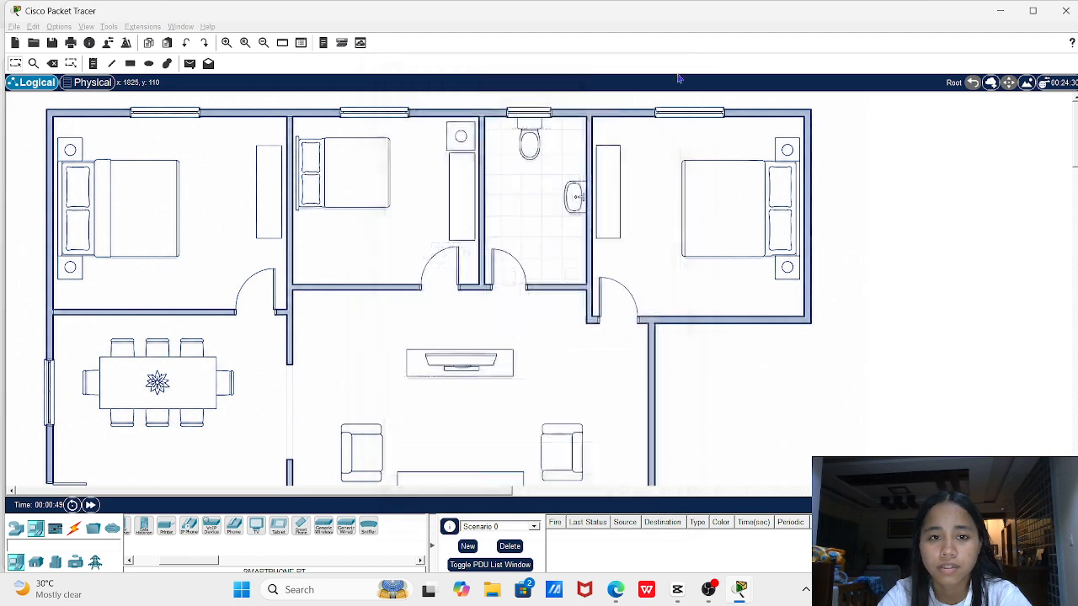
{"action": "scroll", "coordinate": [489, 216], "scroll_direction": "down", "scroll_amount": 1}
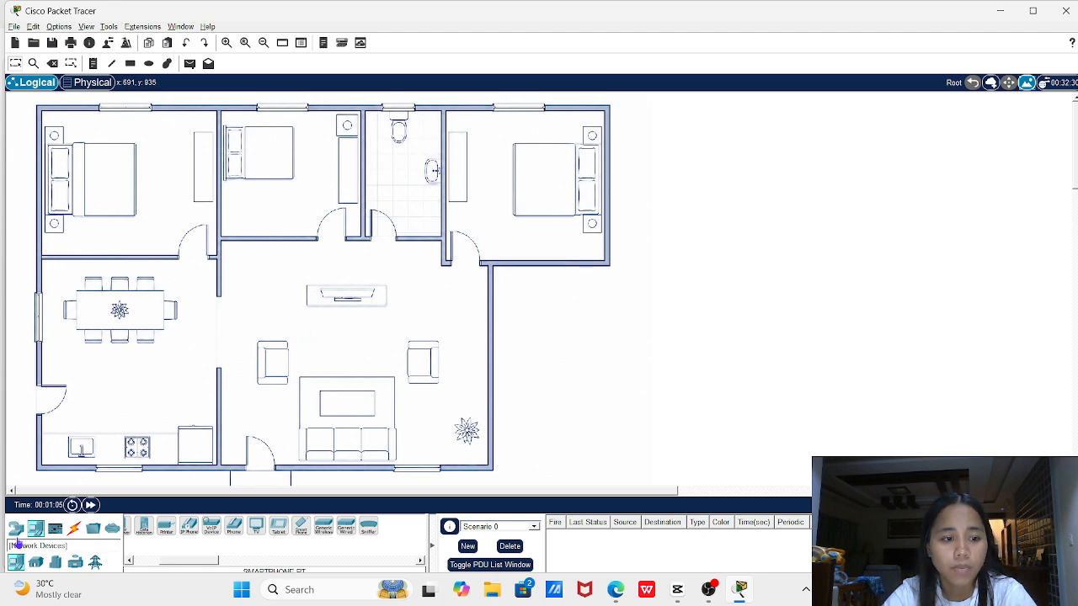
{"action": "left_click", "coordinate": [15, 528]}
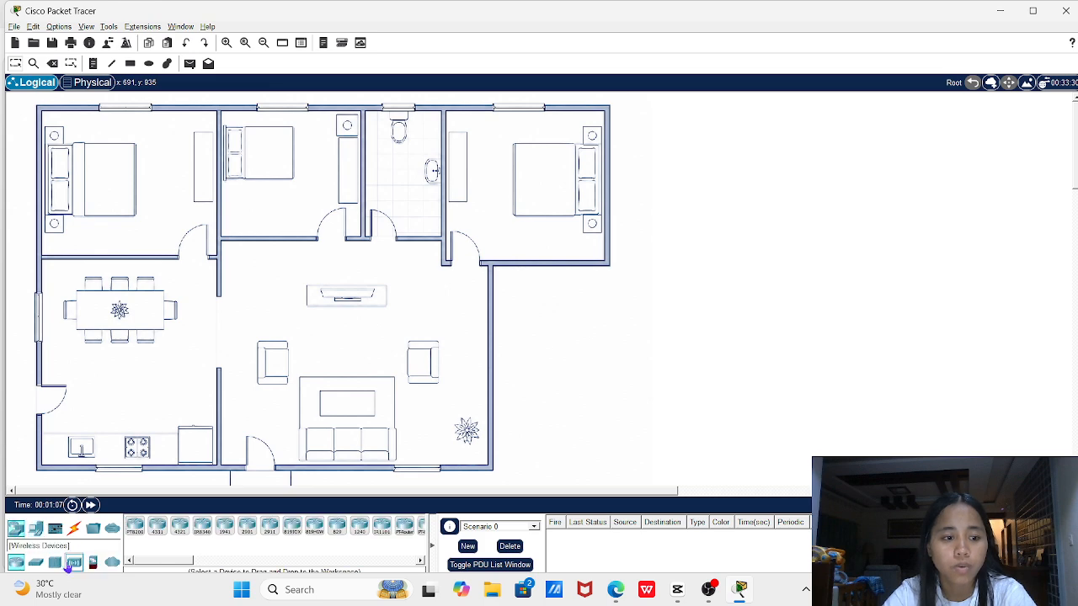
Place a HomeRouter-PT-AC wireless router in the living room
{"action": "left_click", "coordinate": [74, 562]}
{"action": "left_click", "coordinate": [213, 528]}
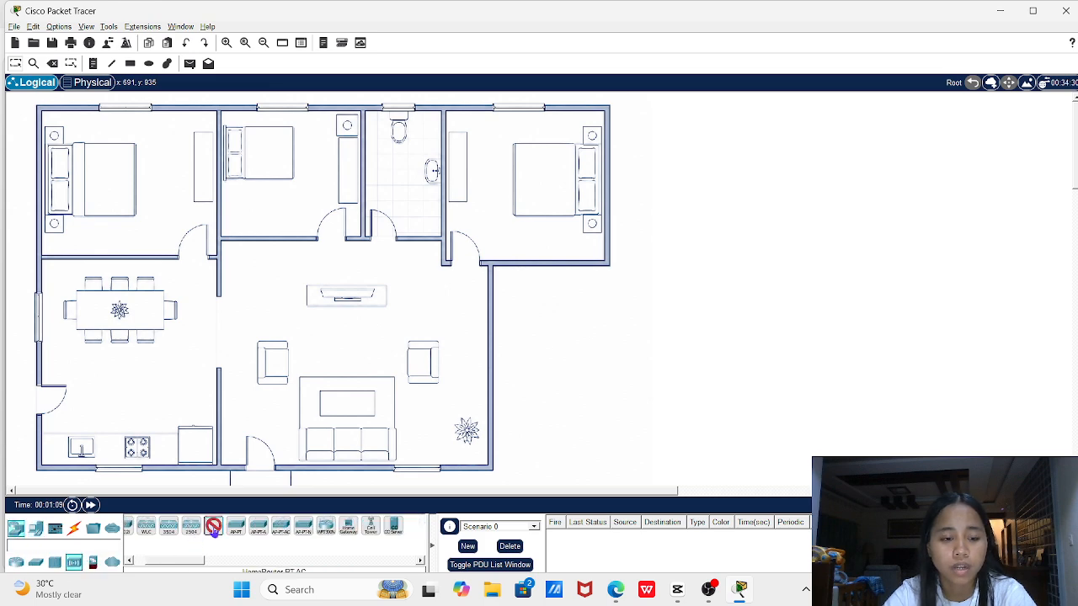
{"action": "left_click", "coordinate": [303, 293]}
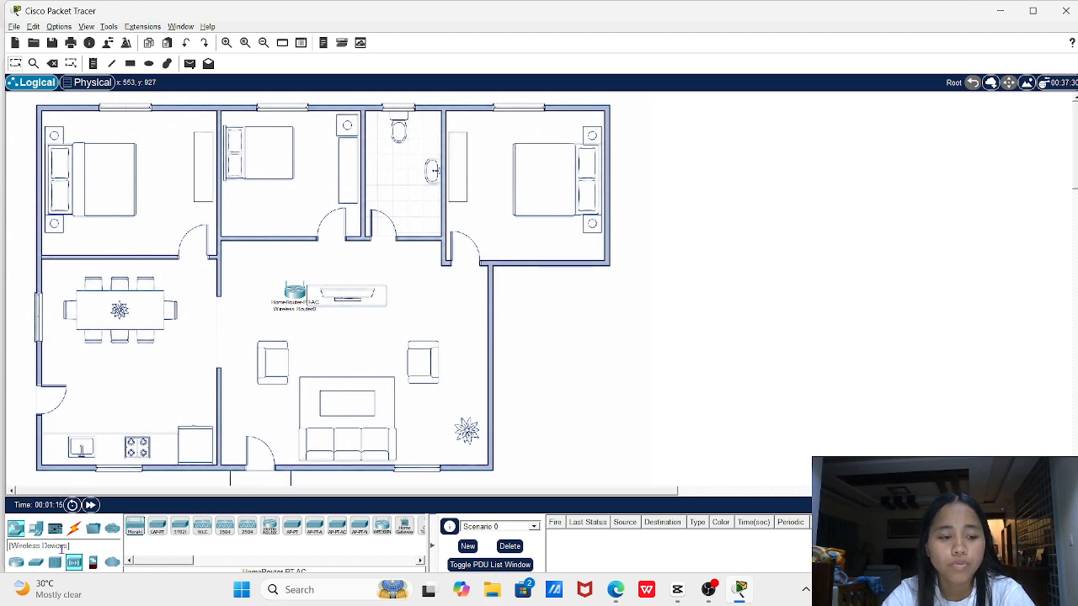
Place five Smartphone-PT devices across the bedrooms
{"action": "left_click", "coordinate": [36, 528]}
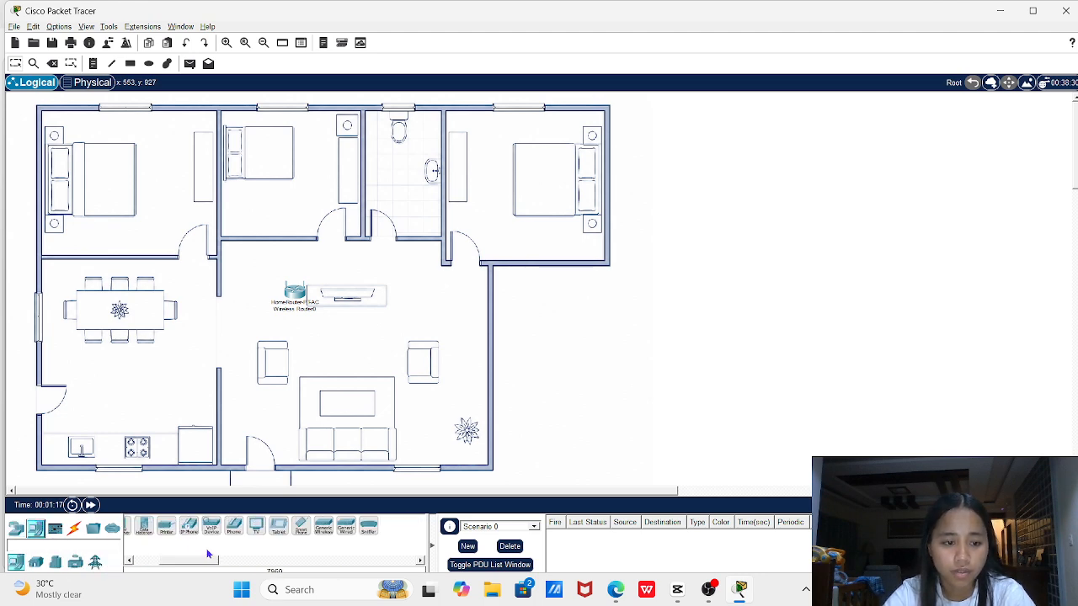
{"action": "left_click", "coordinate": [300, 525]}
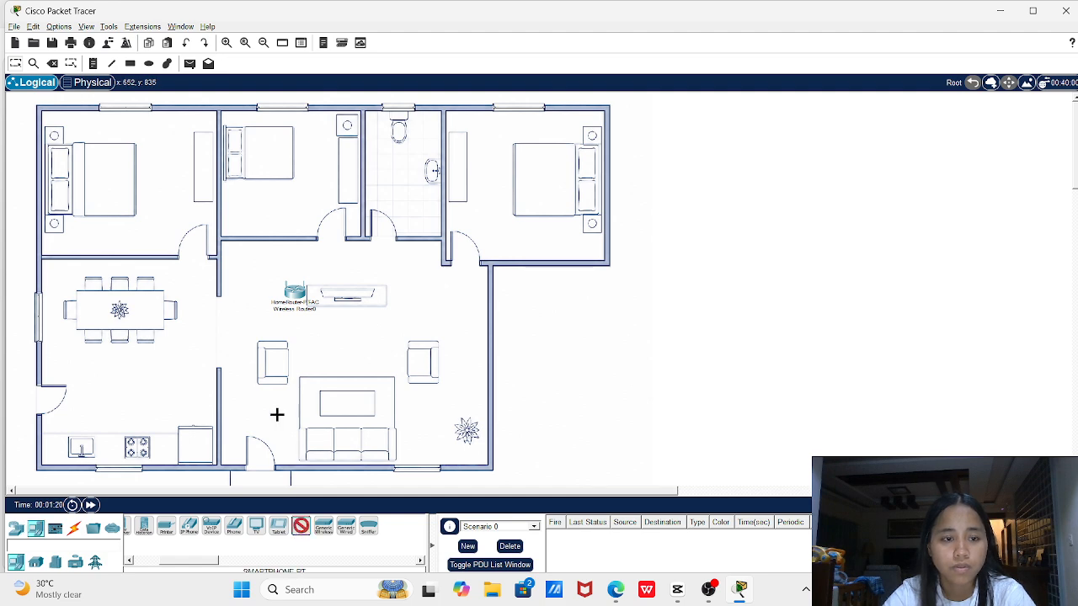
{"action": "left_click", "coordinate": [195, 189]}
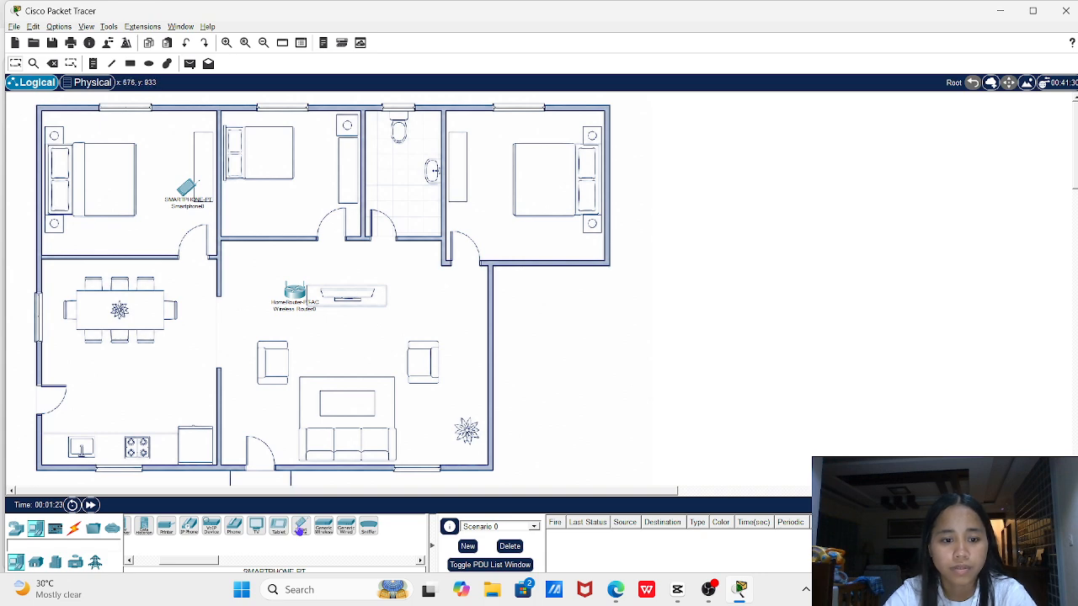
{"action": "left_click", "coordinate": [339, 183]}
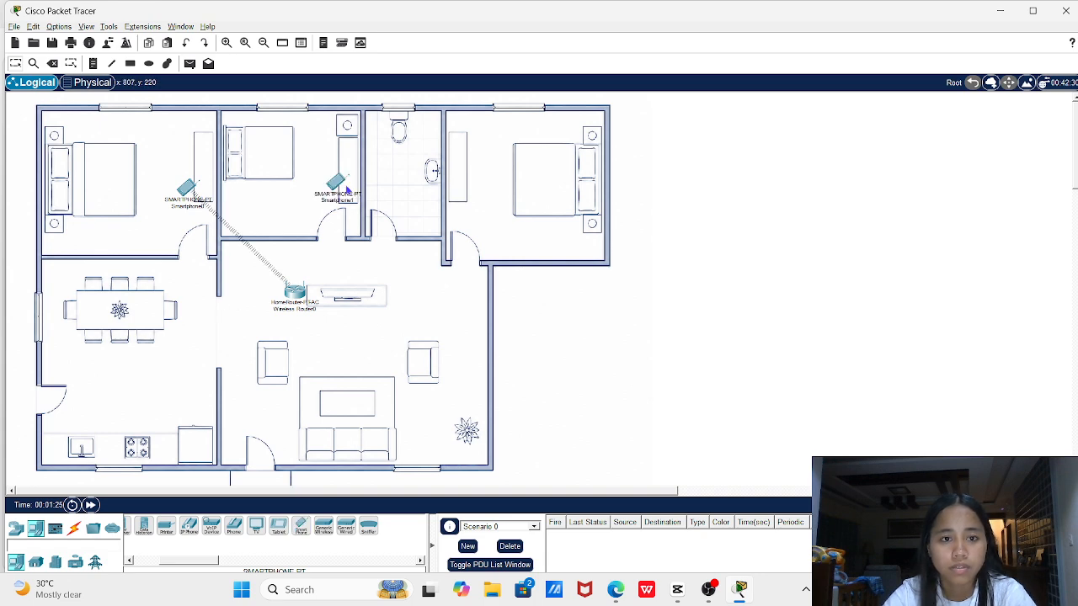
{"action": "left_click", "coordinate": [301, 525]}
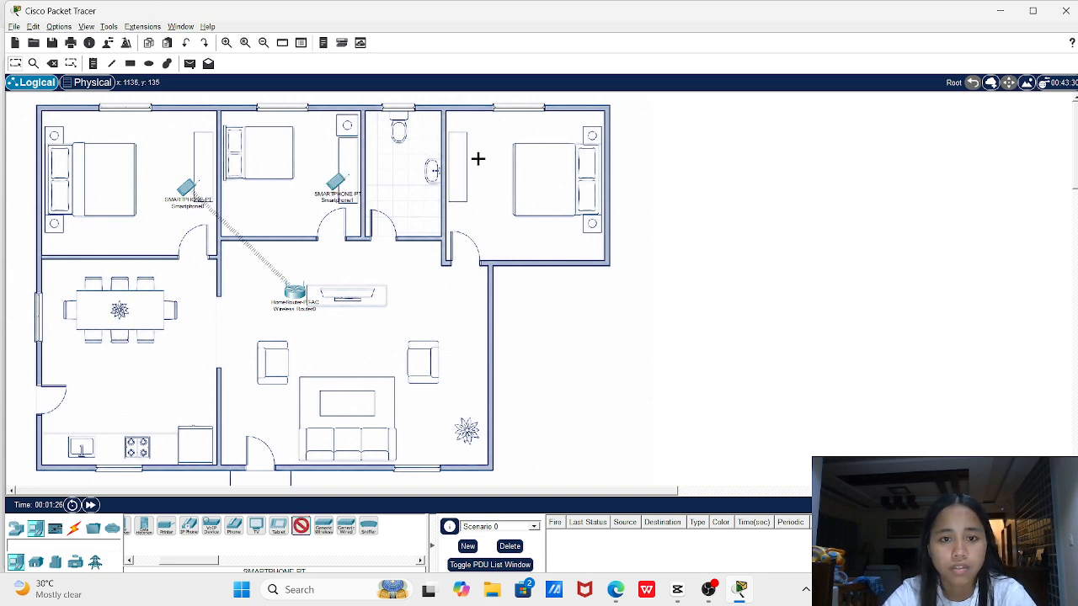
{"action": "left_click", "coordinate": [457, 182]}
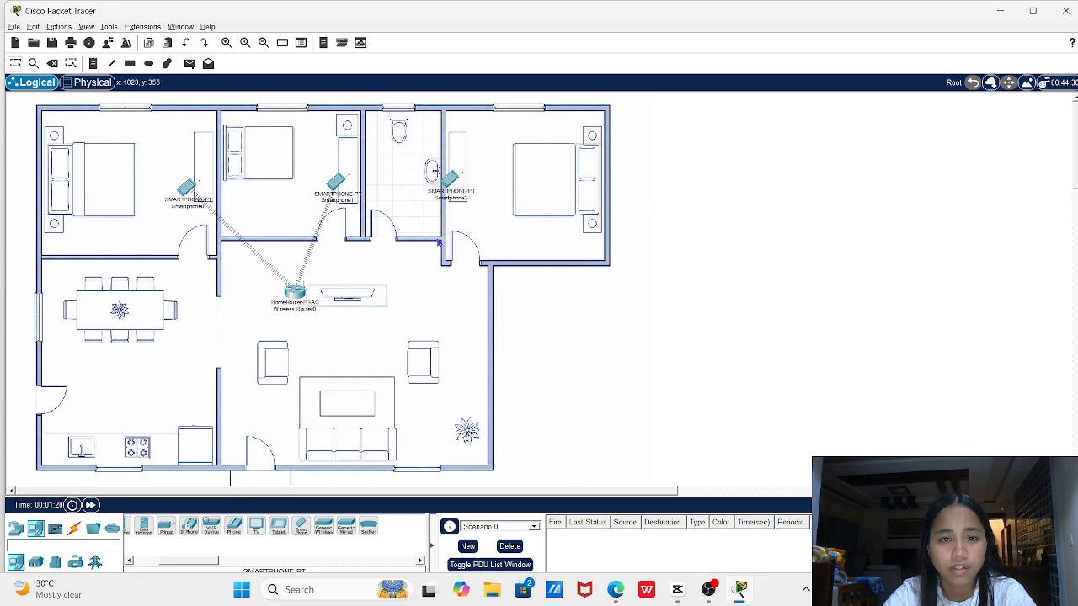
{"action": "mouse_move", "coordinate": [452, 185]}
{"action": "left_mouse_down"}
{"action": "mouse_move", "coordinate": [445, 173]}
{"action": "mouse_move", "coordinate": [469, 176]}
{"action": "left_mouse_up"}
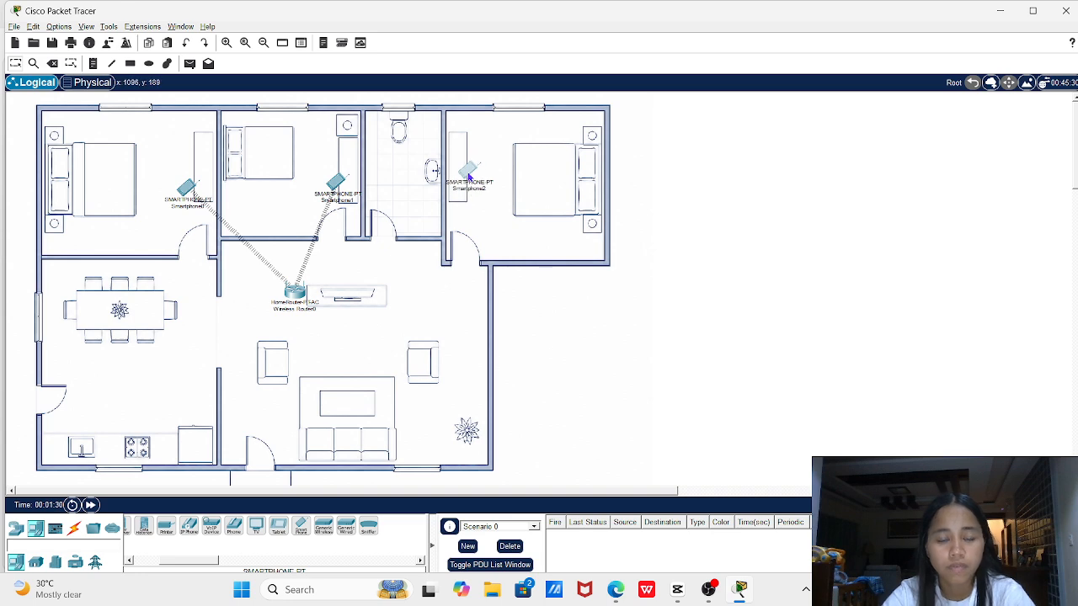
{"action": "left_click", "coordinate": [301, 525]}
{"action": "left_click", "coordinate": [530, 151]}
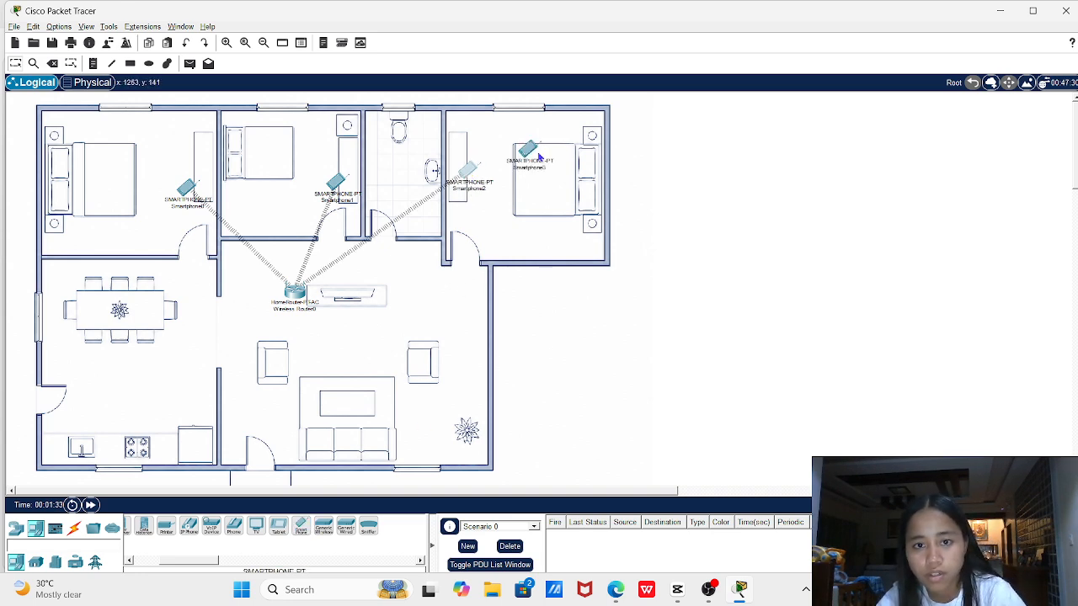
{"action": "left_click", "coordinate": [300, 525]}
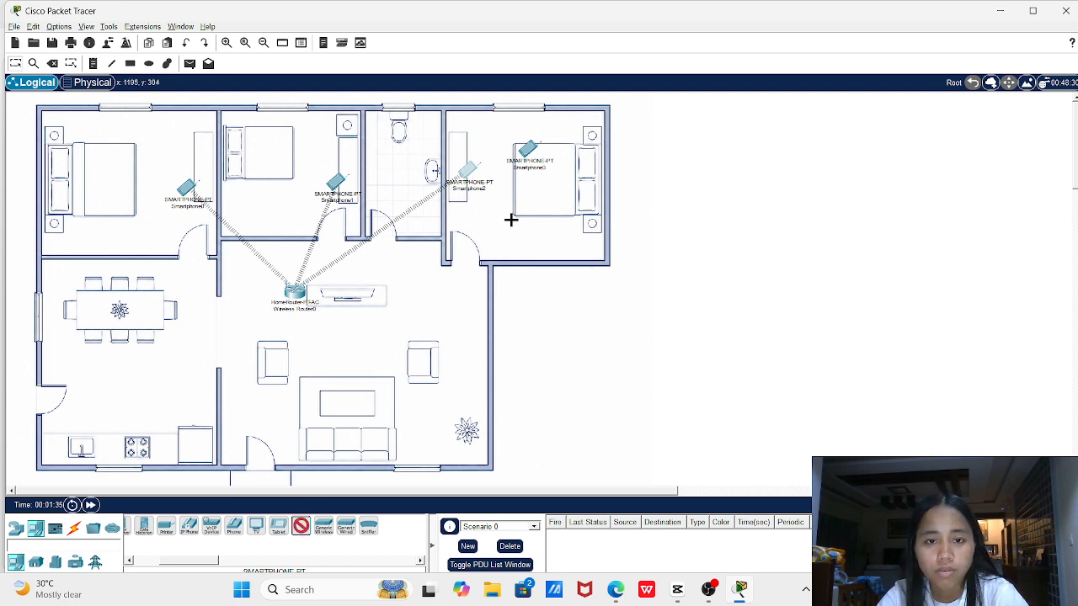
{"action": "left_click", "coordinate": [534, 202]}
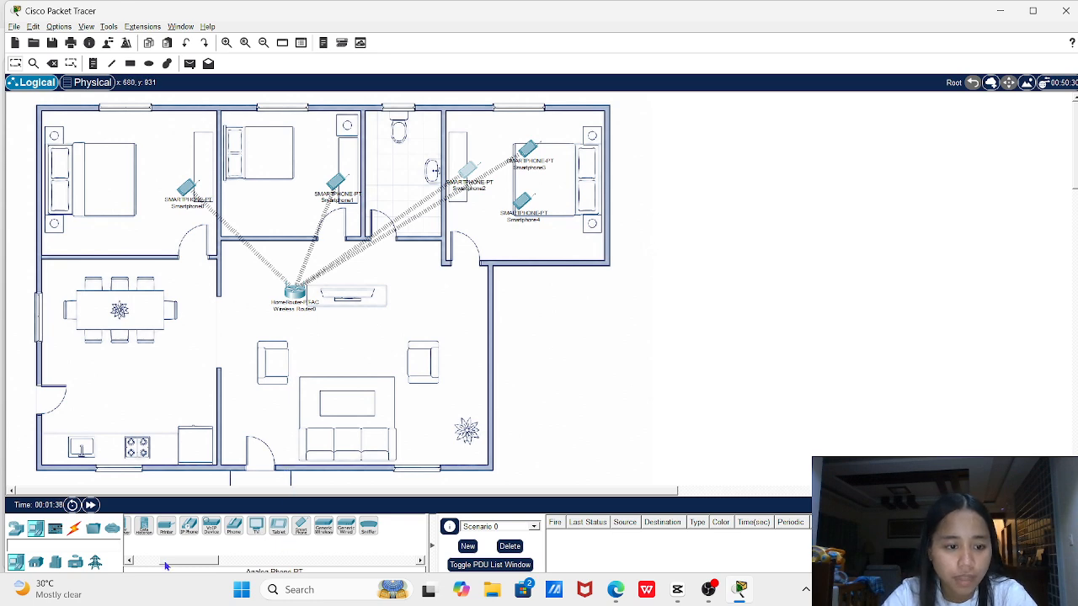
Place three Laptop-PT devices: one in each left bedroom and one on the living-room table
{"action": "left_click_drag", "start_coordinate": [184, 556], "coordinate": [152, 556]}
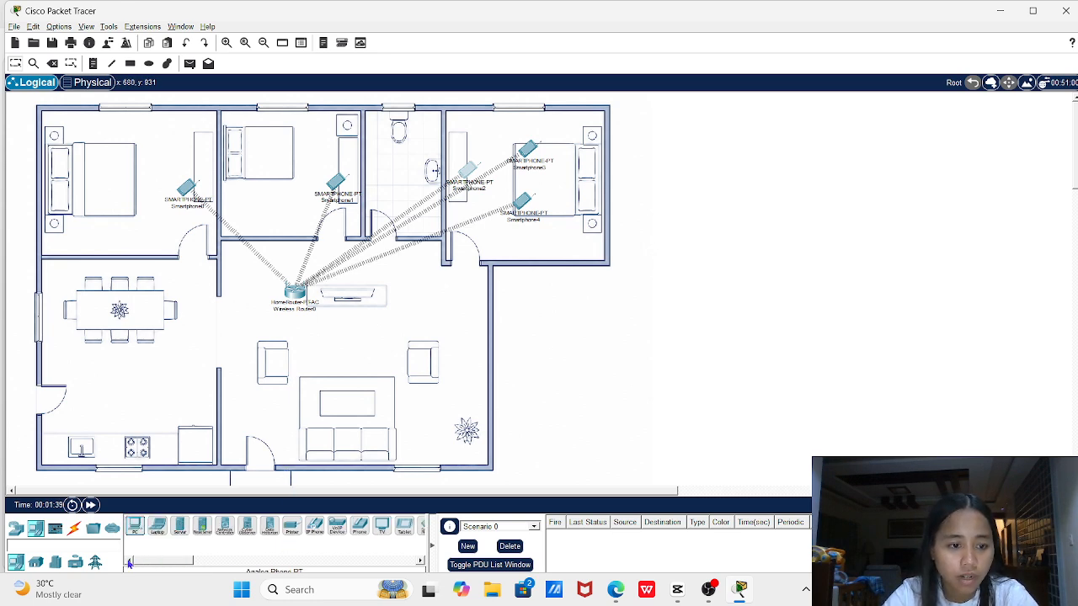
{"action": "left_click", "coordinate": [158, 526]}
{"action": "left_click", "coordinate": [192, 144]}
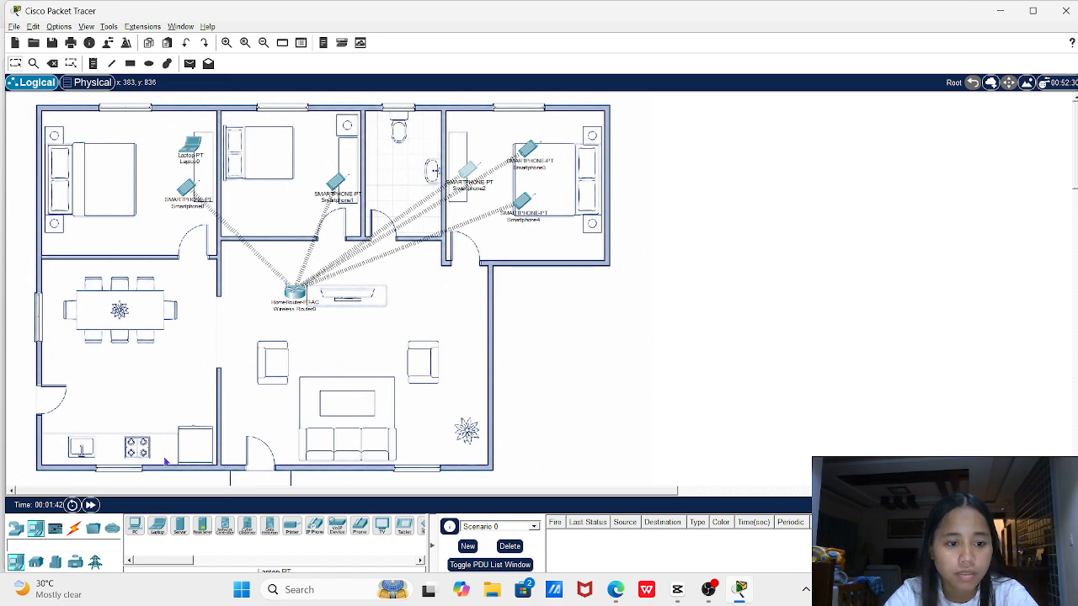
{"action": "left_click", "coordinate": [158, 529]}
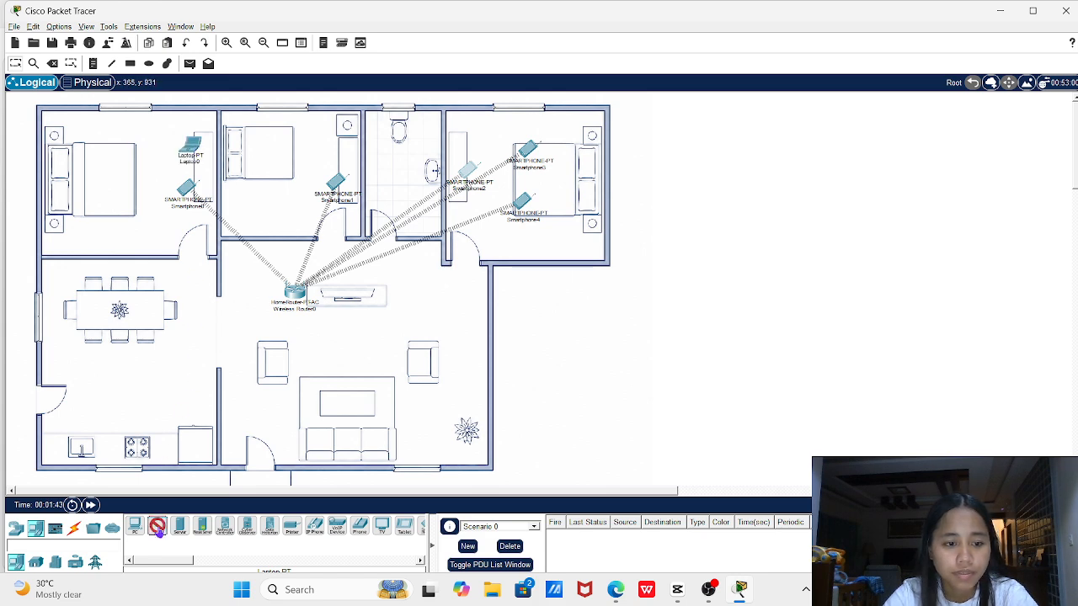
{"action": "left_click", "coordinate": [337, 145]}
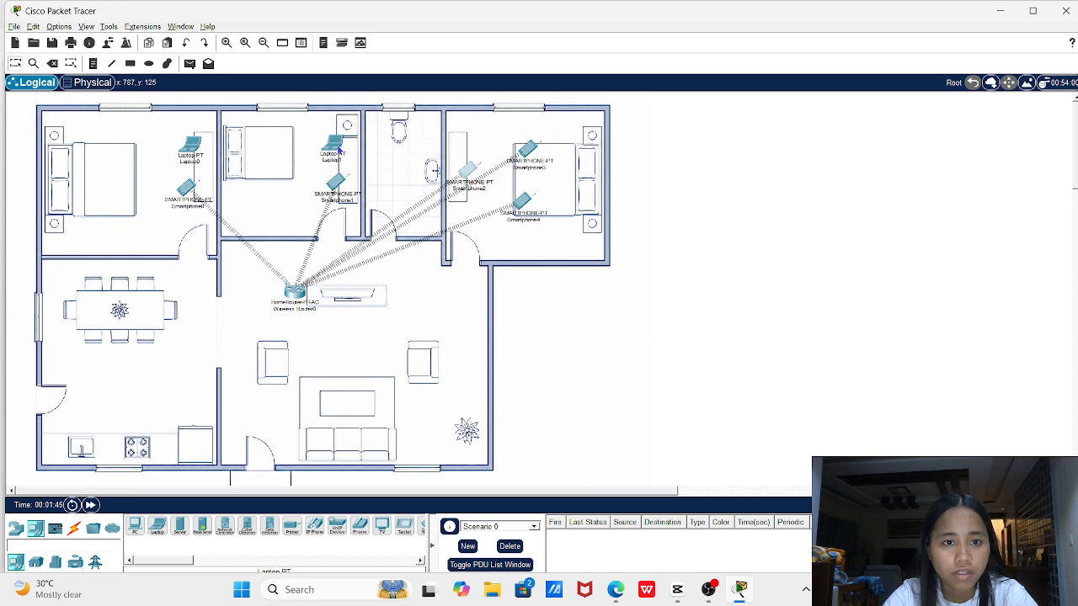
{"action": "left_click", "coordinate": [156, 531]}
{"action": "left_click", "coordinate": [341, 402]}
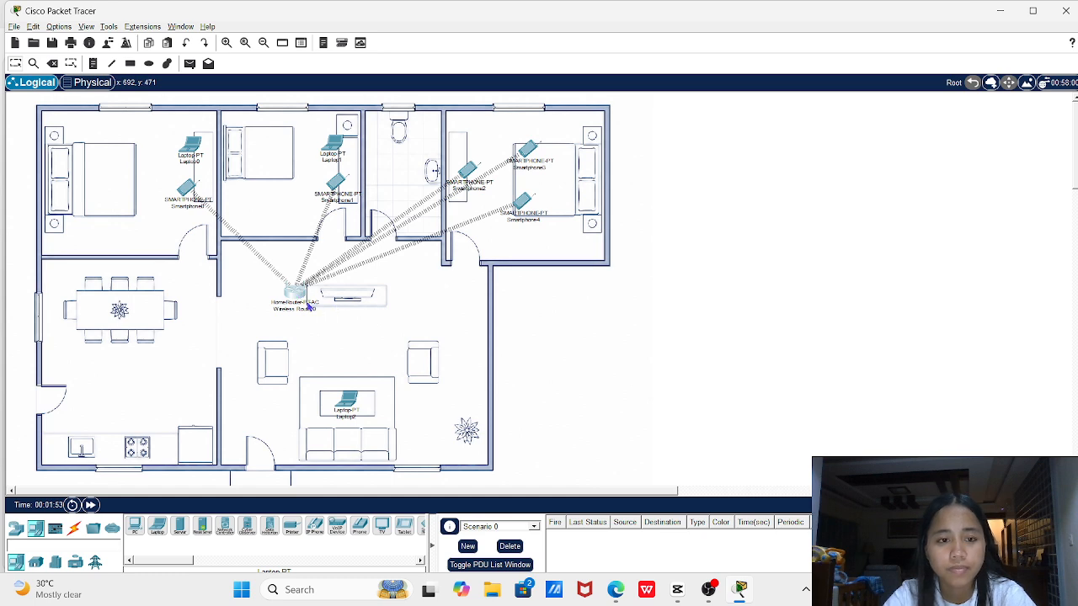
Rename the router's display name to PLDT in its Config settings
{"action": "left_click", "coordinate": [292, 294]}
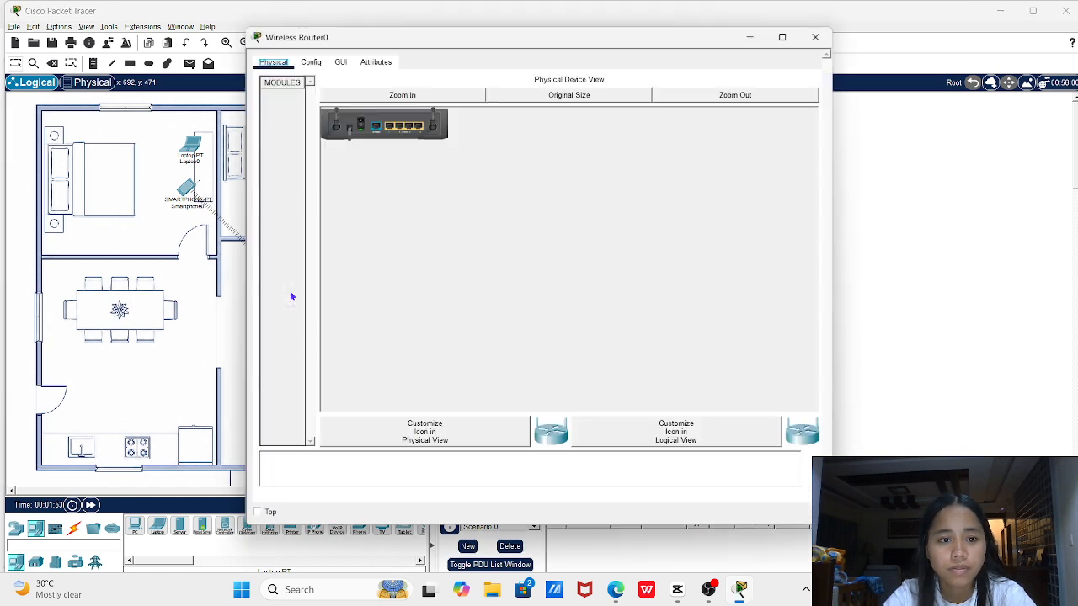
{"action": "left_click", "coordinate": [310, 64]}
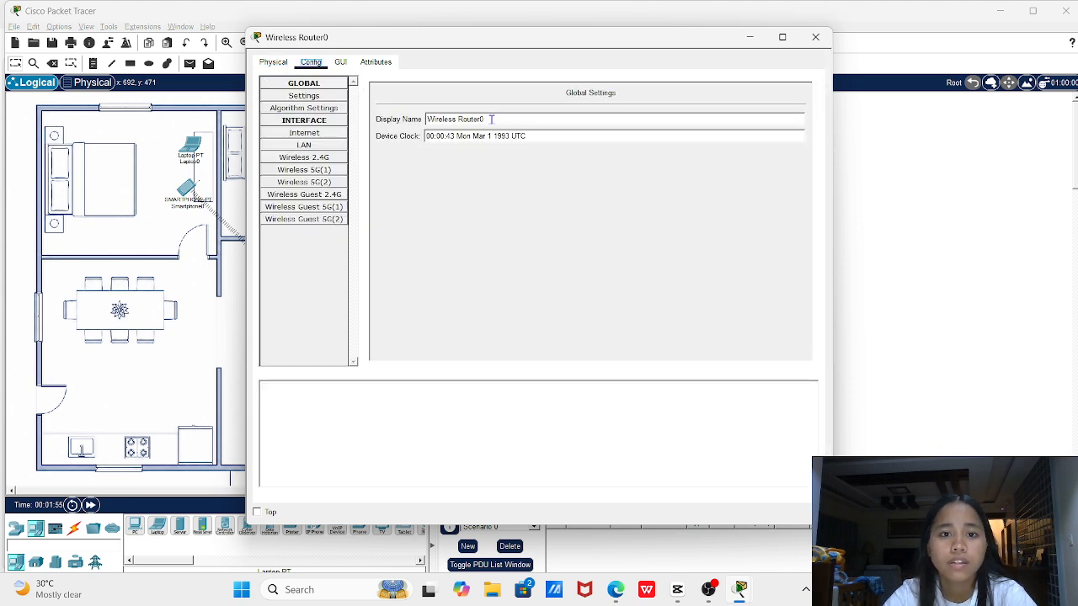
{"action": "left_click_drag", "start_coordinate": [492, 119], "coordinate": [426, 121]}
{"action": "type", "text": "PLDT"}
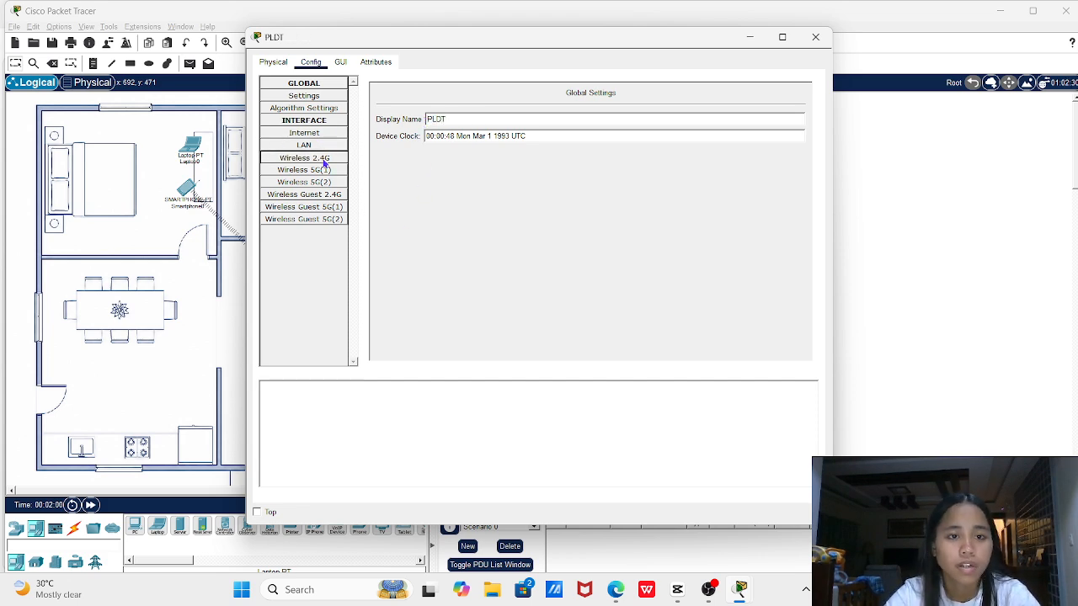
Set the 2.4 GHz SSID to PLDT with WPA2-PSK security and a pass phrase
{"action": "left_click", "coordinate": [324, 162]}
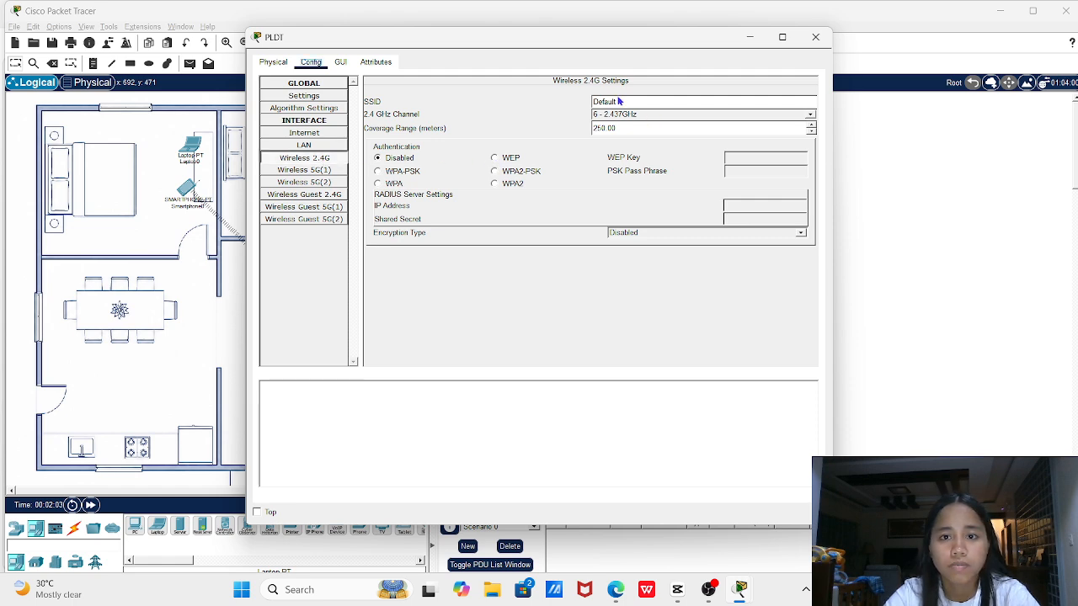
{"action": "left_click_drag", "start_coordinate": [622, 101], "coordinate": [592, 104]}
{"action": "left_click", "coordinate": [588, 103]}
{"action": "type", "text": "P"}
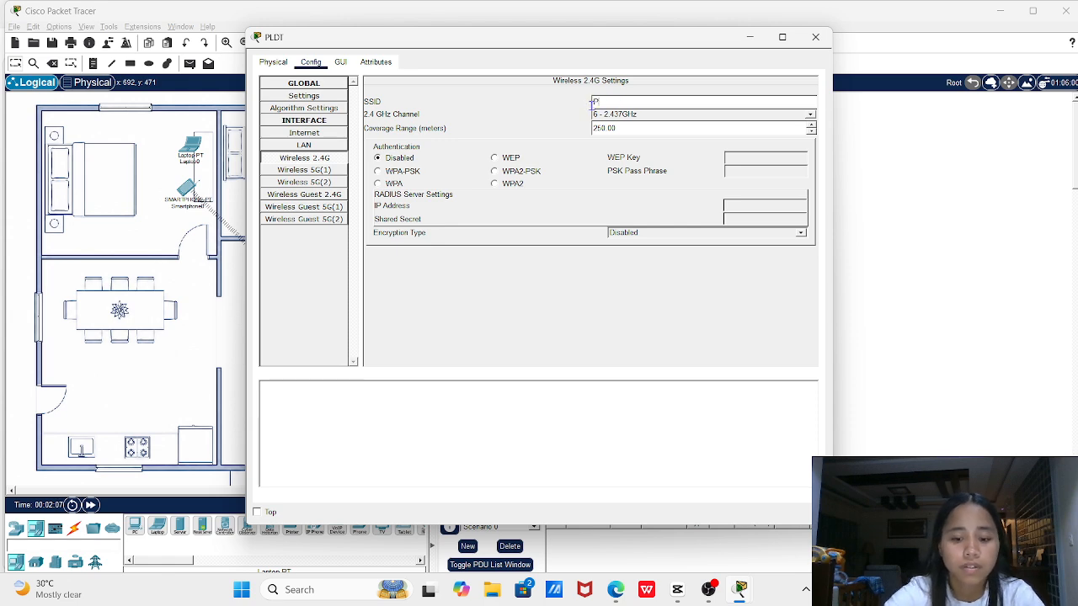
{"action": "type", "text": "LDT"}
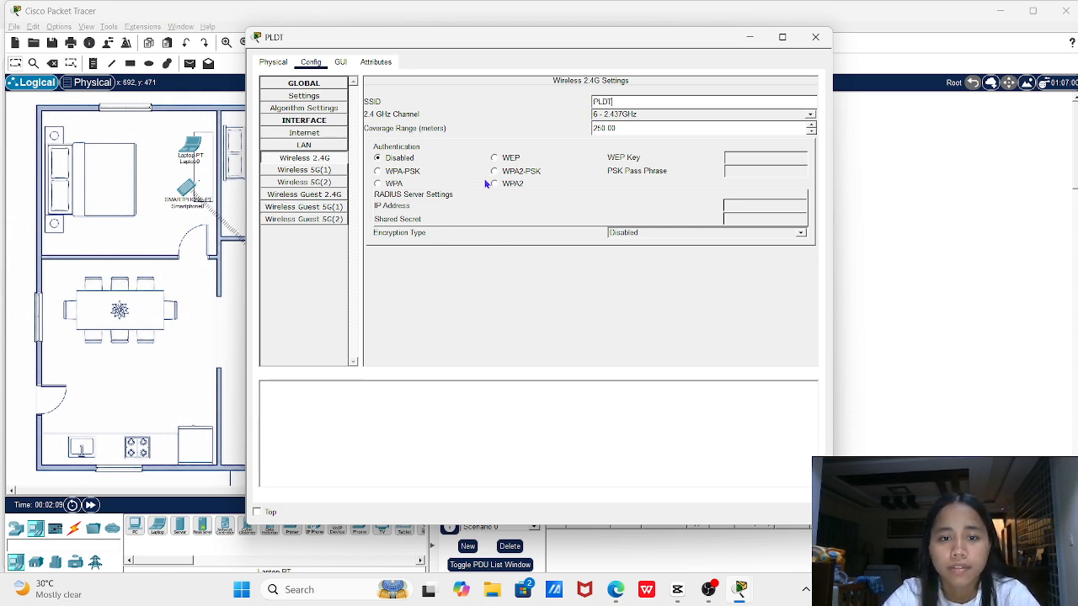
{"action": "left_click", "coordinate": [495, 171]}
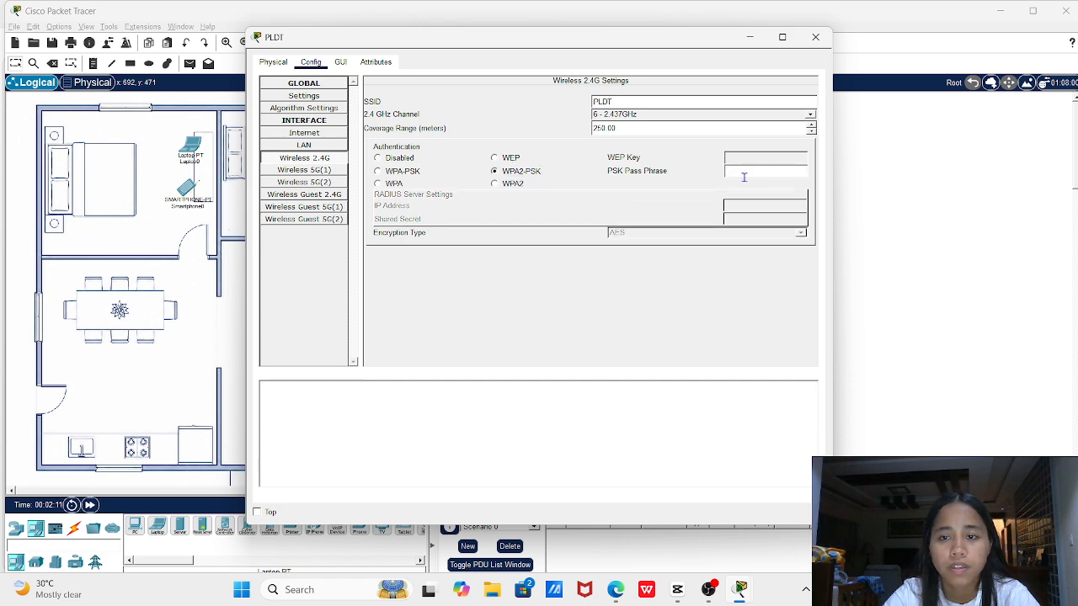
{"action": "left_click", "coordinate": [739, 171]}
{"action": "type", "text": "P"}
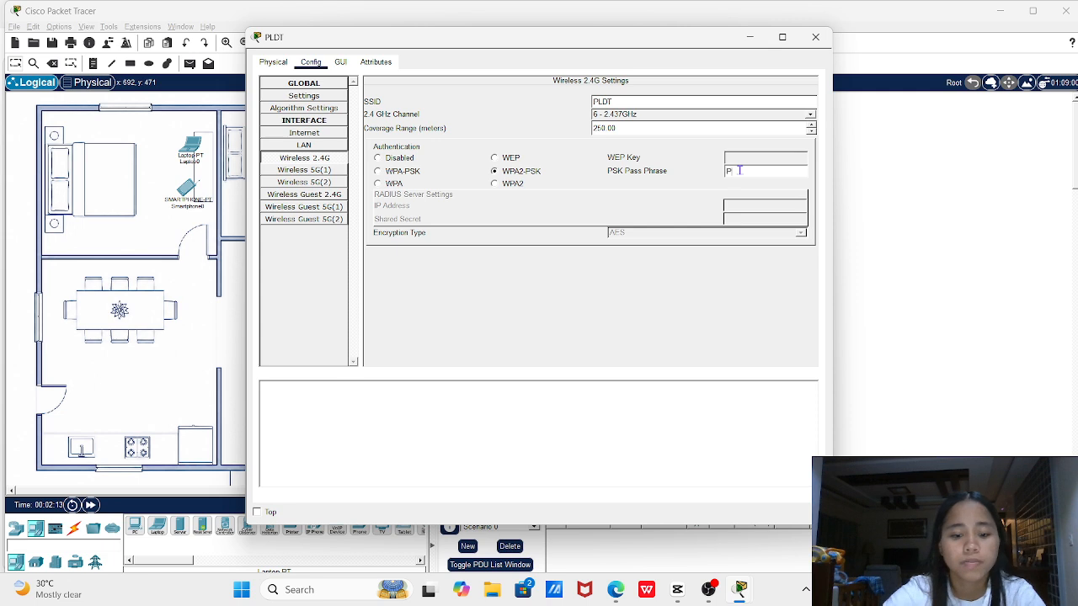
{"action": "type", "text": "LD"}
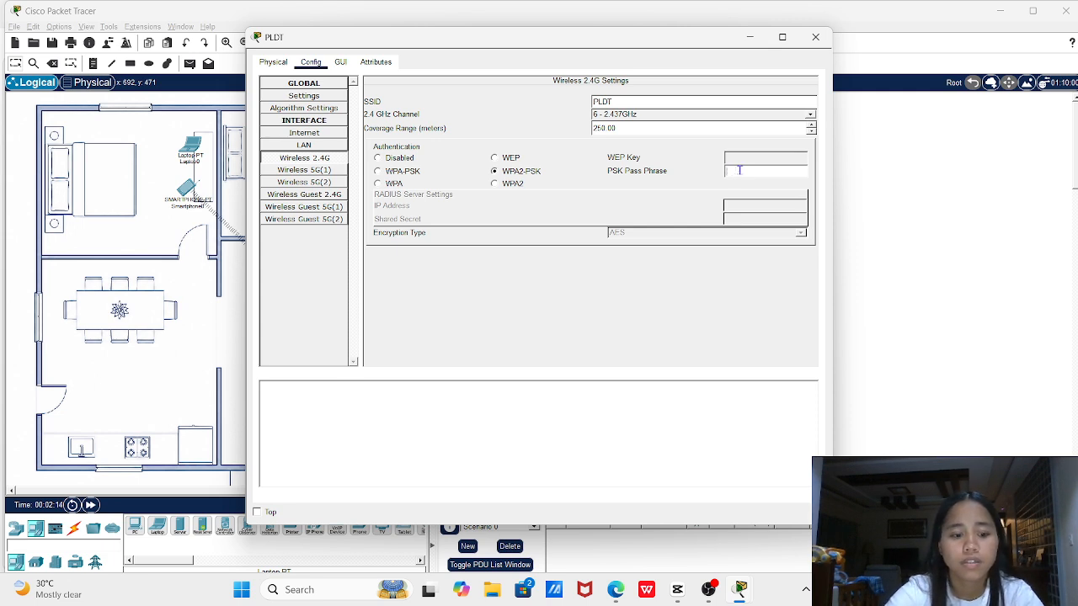
{"action": "type", "text": "1"}
{"action": "key", "text": "BackSpace"}
{"action": "type", "text": "2468"}
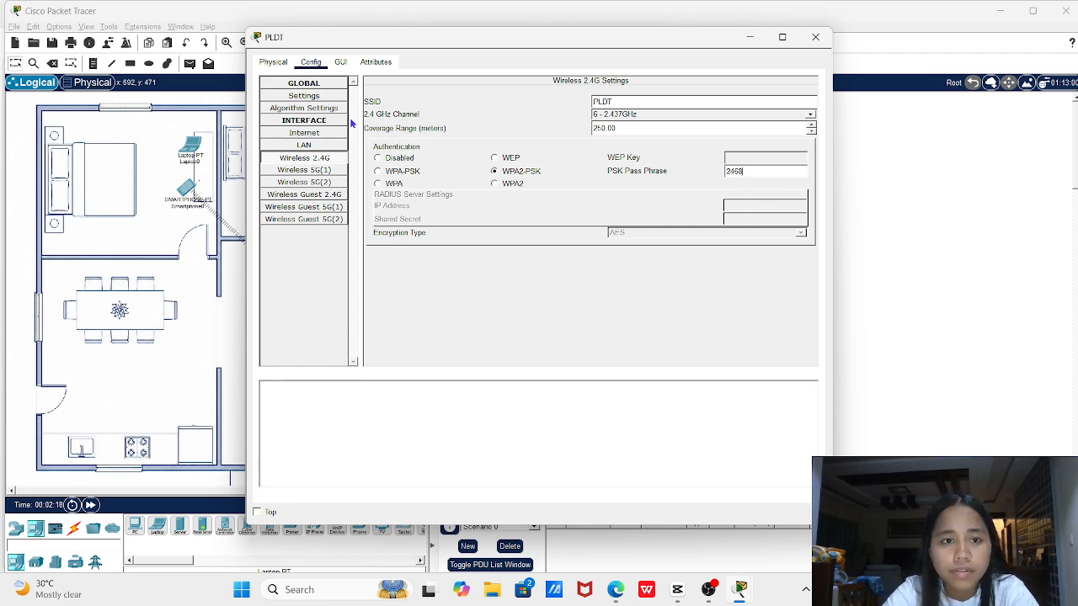
{"action": "left_click", "coordinate": [341, 62]}
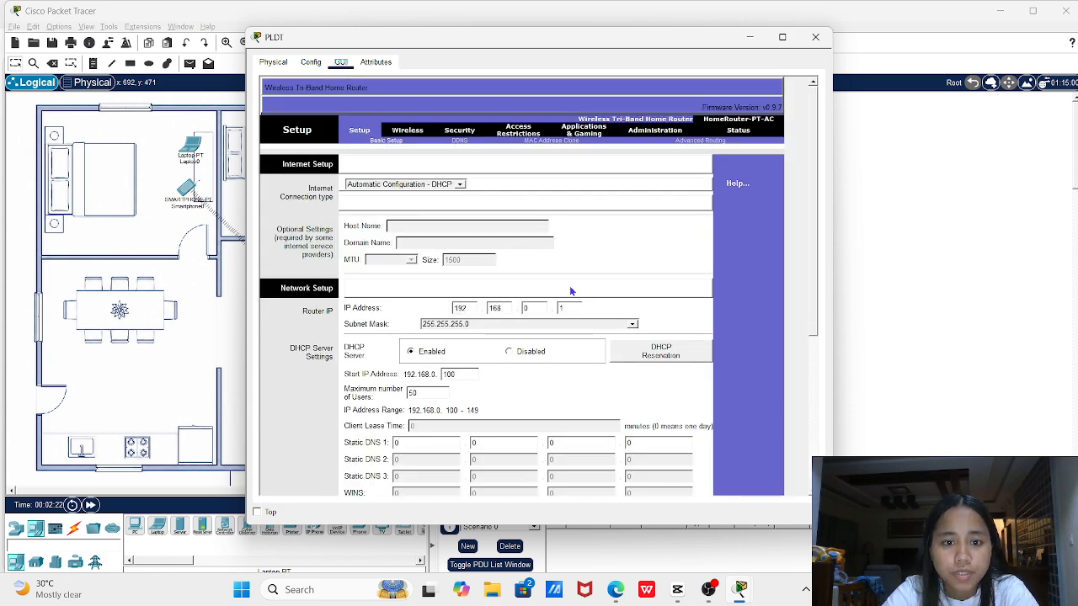
In the router's basic wireless settings, set the 5 GHz-2 channel to 165 - 5.825GHz
{"action": "scroll", "coordinate": [571, 291], "scroll_direction": "down", "scroll_amount": 2}
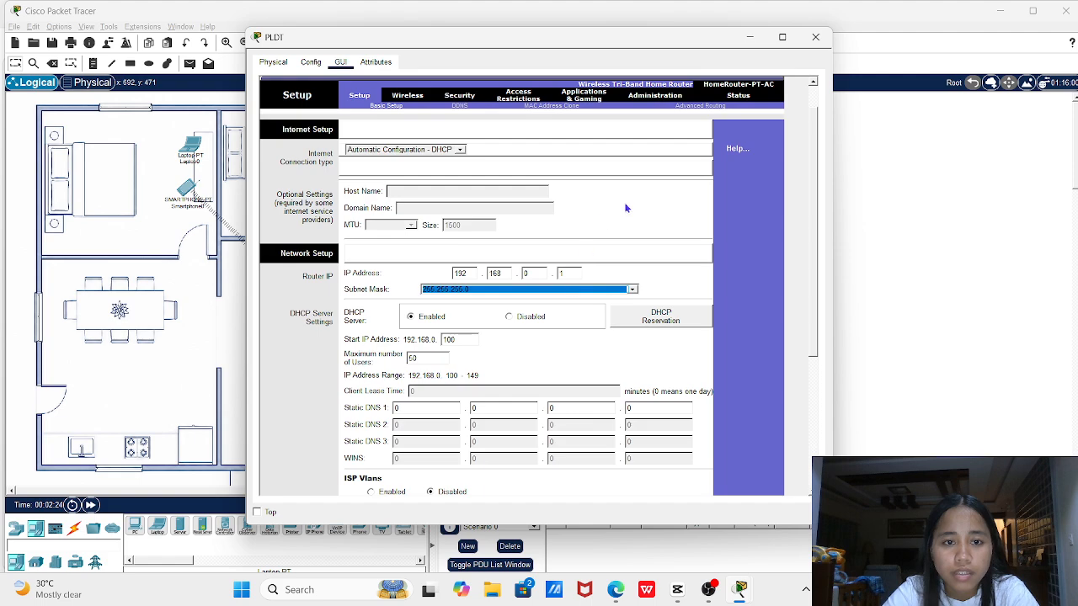
{"action": "scroll", "coordinate": [680, 196], "scroll_direction": "down", "scroll_amount": 5}
{"action": "scroll", "coordinate": [680, 196], "scroll_direction": "up", "scroll_amount": 3}
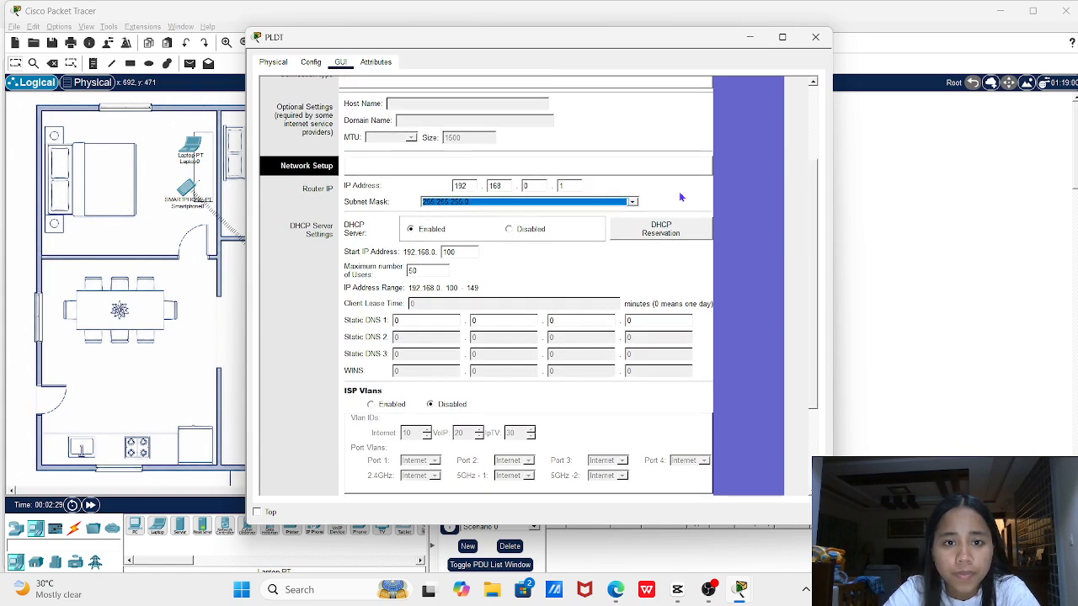
{"action": "scroll", "coordinate": [680, 197], "scroll_direction": "up", "scroll_amount": 2}
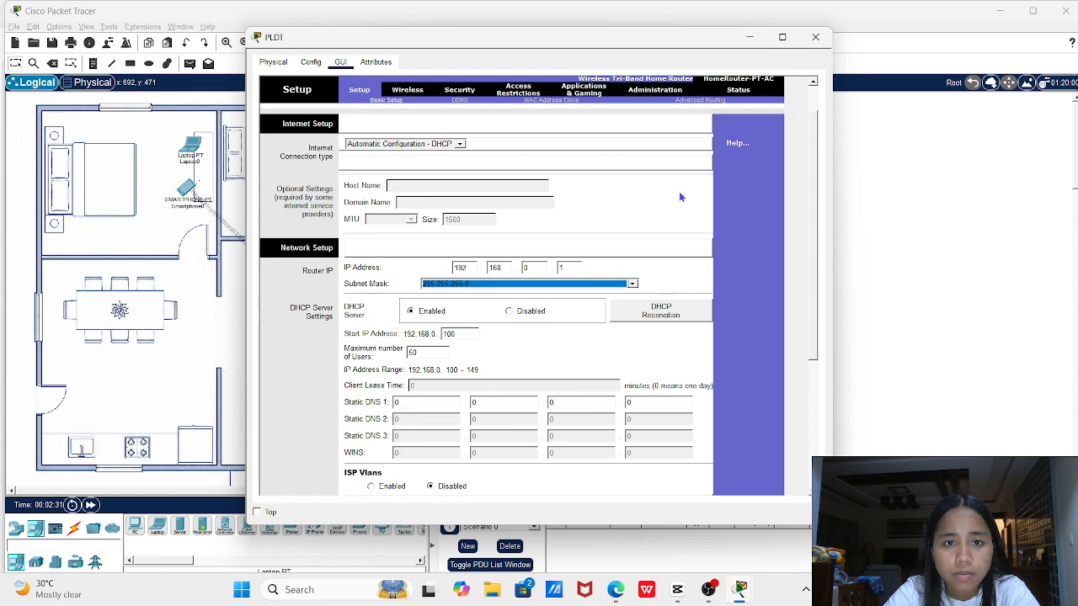
{"action": "scroll", "coordinate": [681, 197], "scroll_direction": "down", "scroll_amount": 4}
{"action": "scroll", "coordinate": [681, 197], "scroll_direction": "up", "scroll_amount": 5}
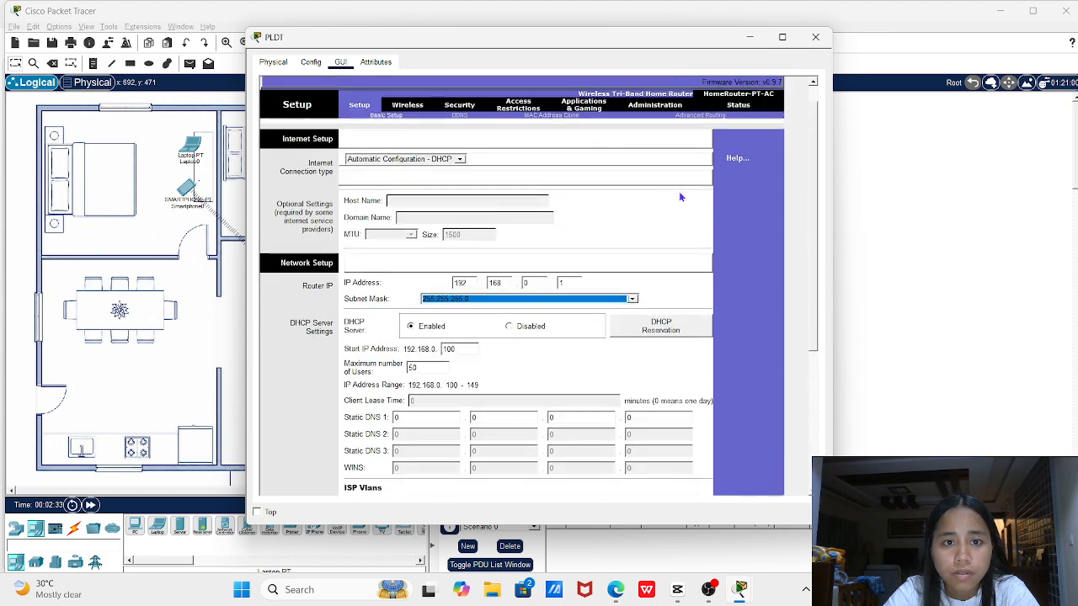
{"action": "left_click", "coordinate": [420, 109]}
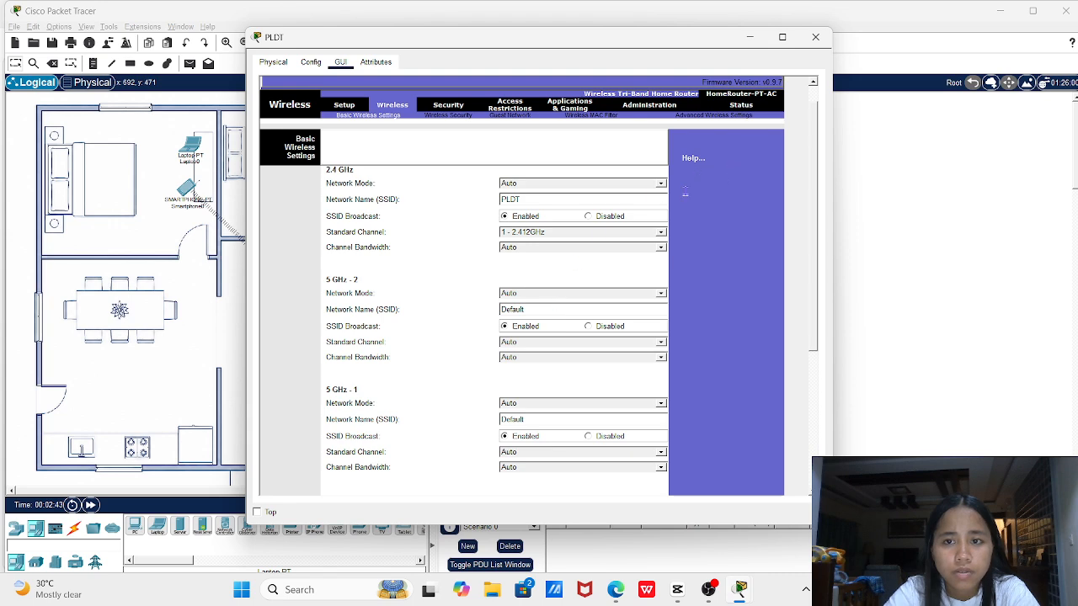
{"action": "scroll", "coordinate": [562, 469], "scroll_direction": "down", "scroll_amount": 1}
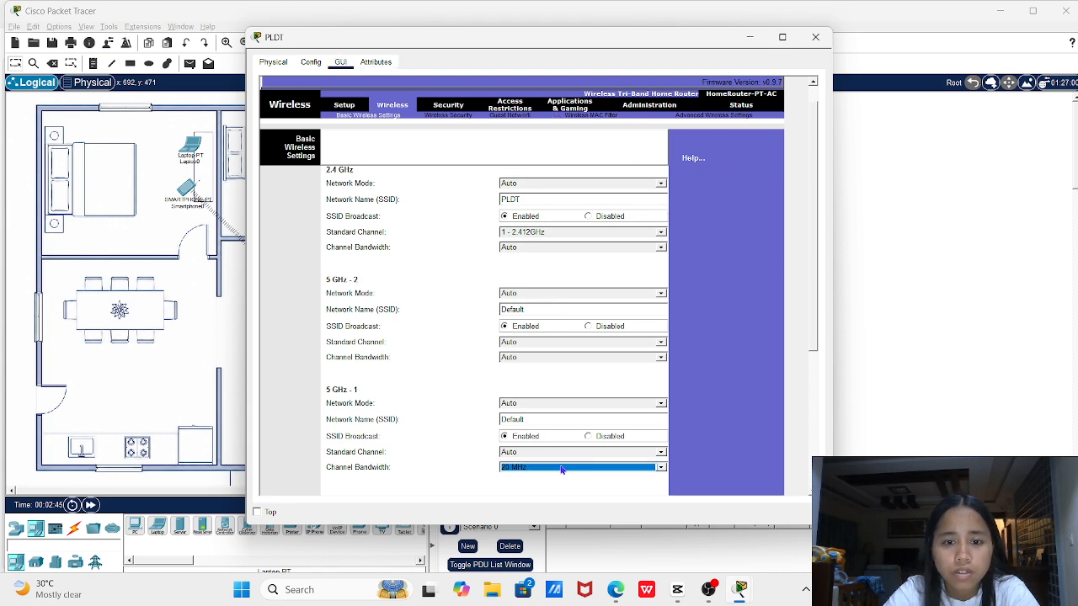
{"action": "left_click", "coordinate": [643, 343]}
Save the wireless settings, close the router window, and dismiss the pass phrase length error
{"action": "scroll", "coordinate": [742, 378], "scroll_direction": "down", "scroll_amount": 3}
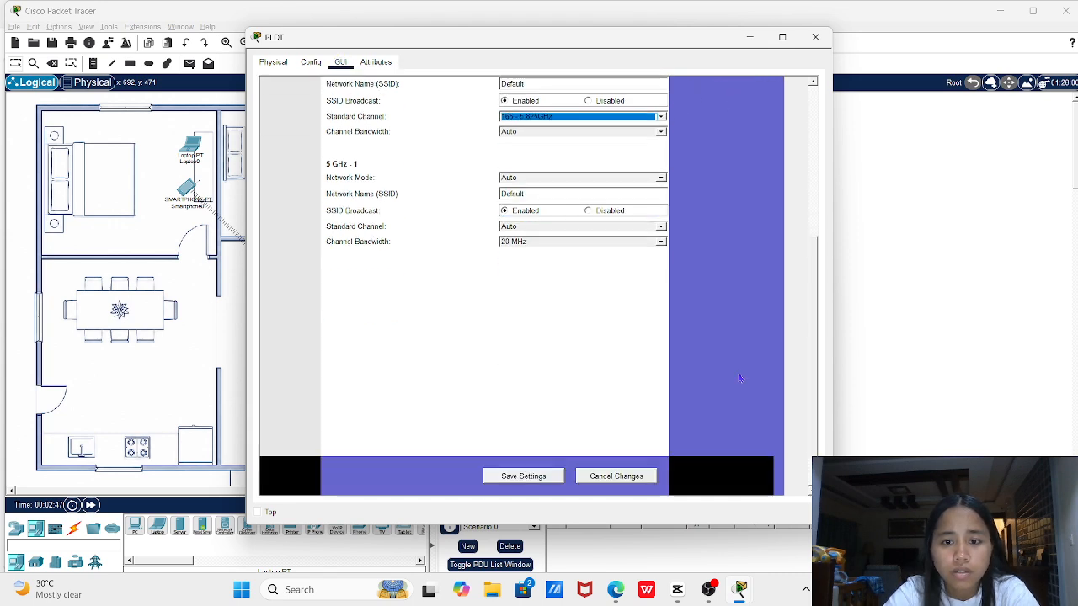
{"action": "left_click", "coordinate": [513, 479]}
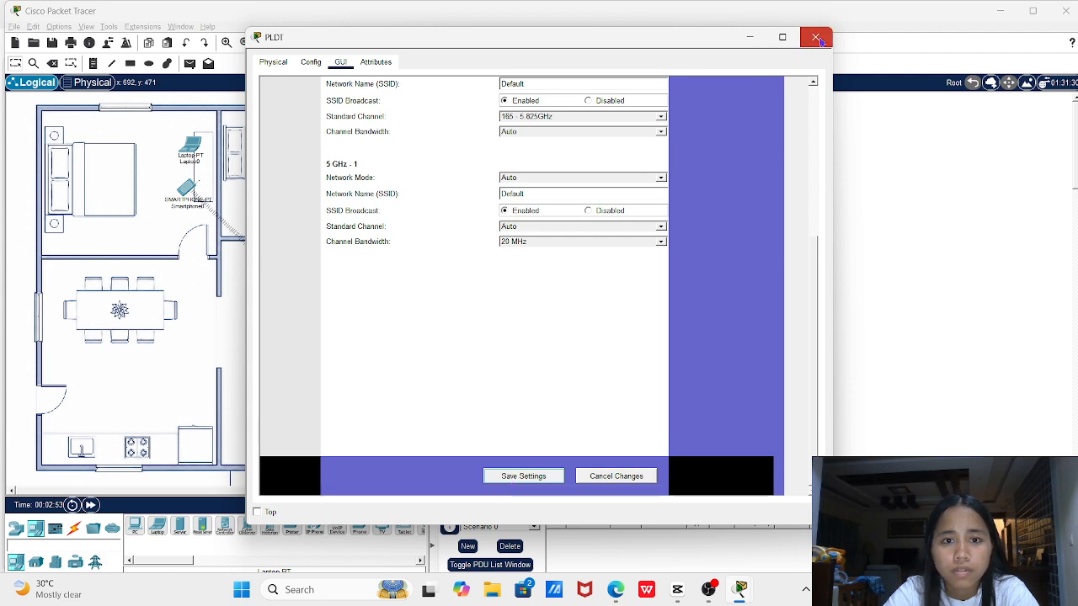
{"action": "left_click", "coordinate": [817, 38]}
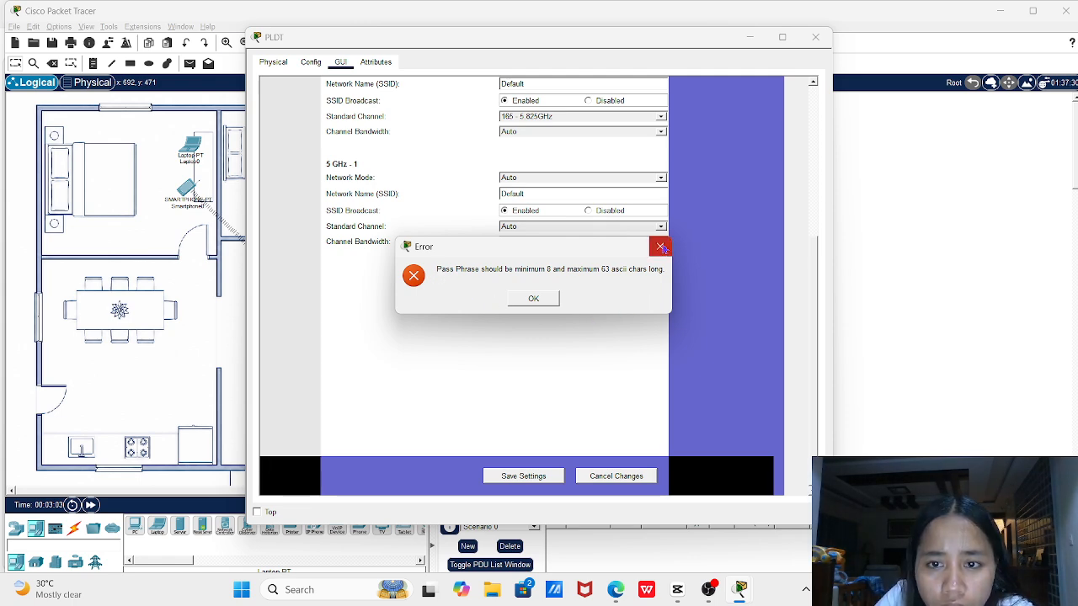
{"action": "left_click", "coordinate": [548, 297]}
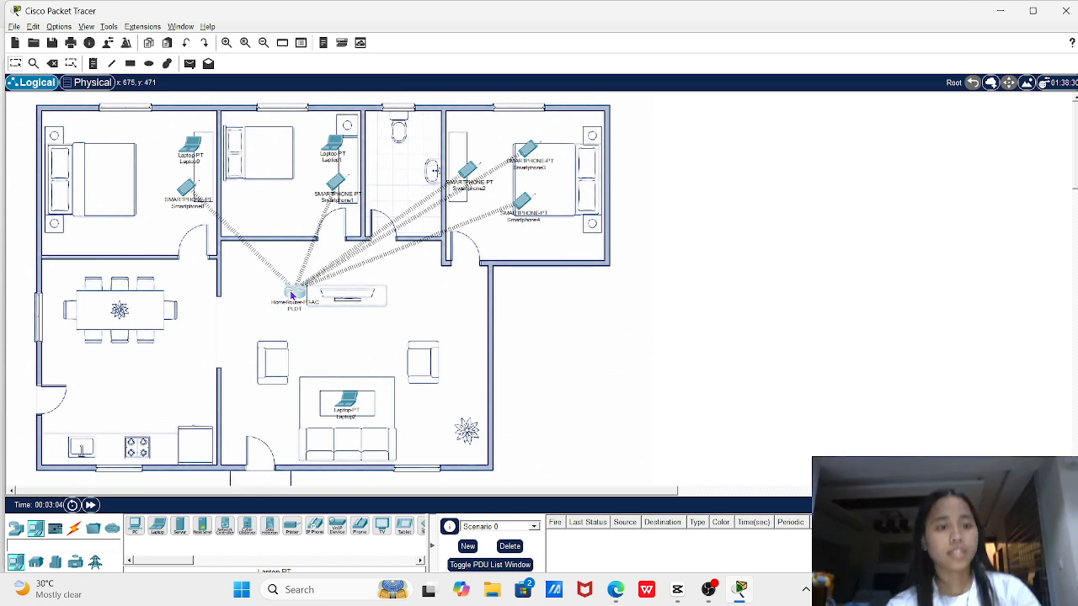
Secure the router's 2.4 GHz network with WPA2-PSK and a longer pass phrase
{"action": "left_click", "coordinate": [293, 294]}
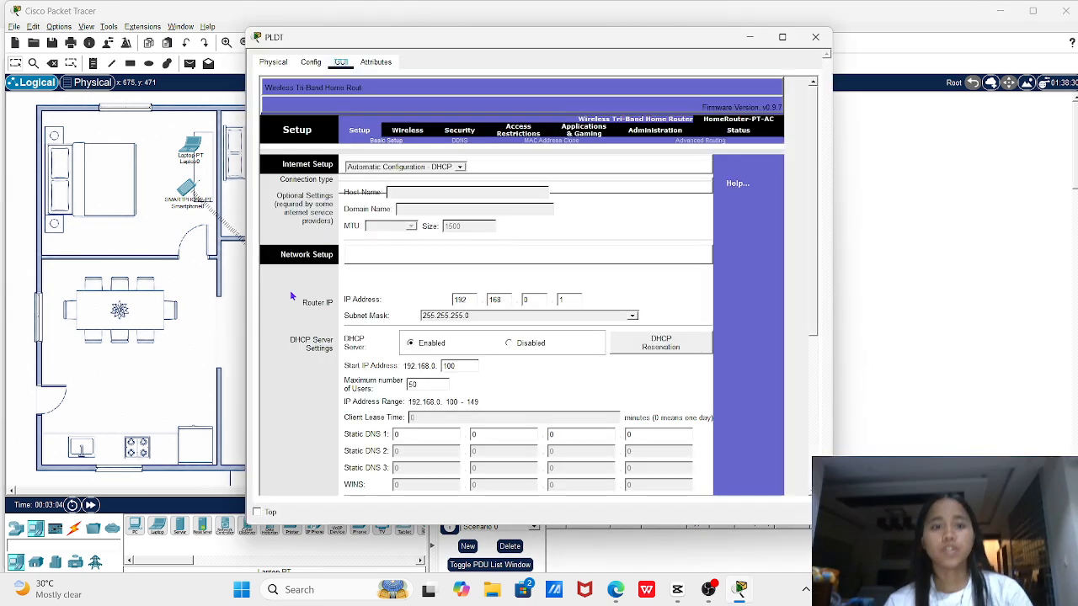
{"action": "left_click", "coordinate": [311, 62]}
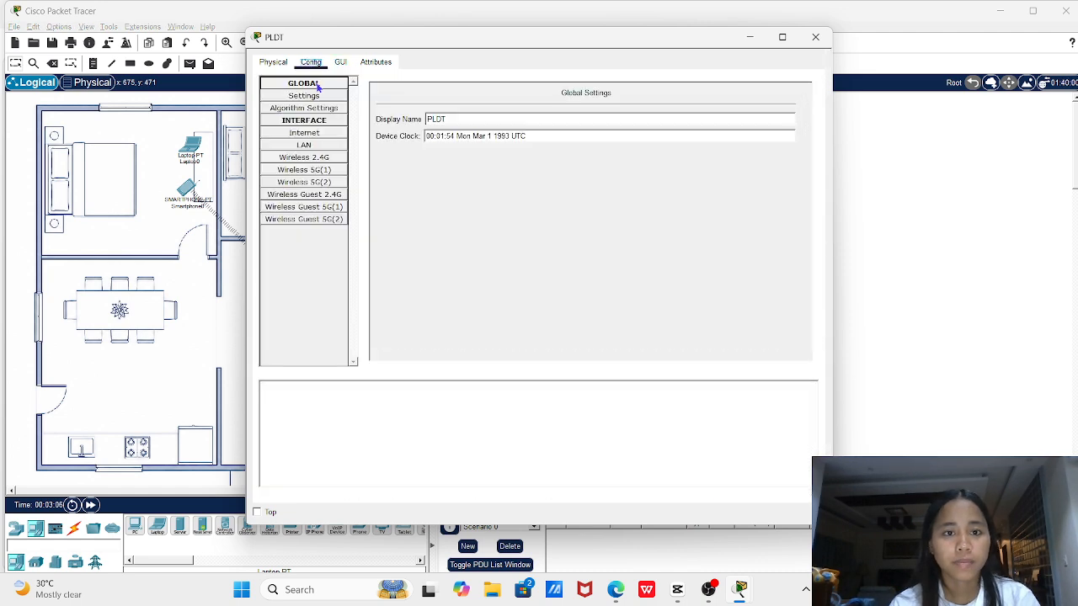
{"action": "left_click", "coordinate": [316, 160]}
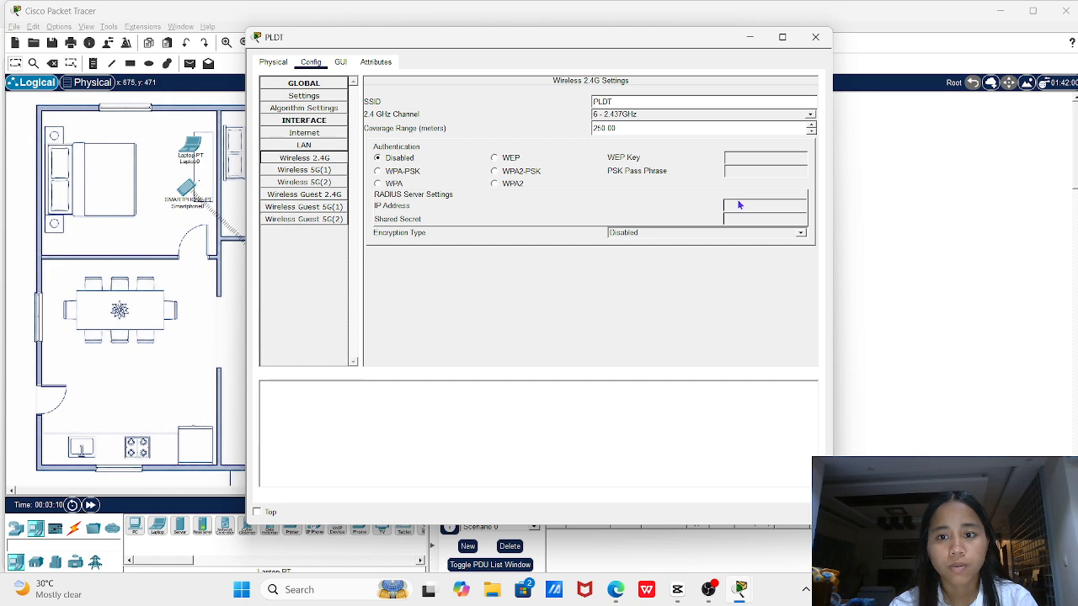
{"action": "left_click", "coordinate": [494, 171]}
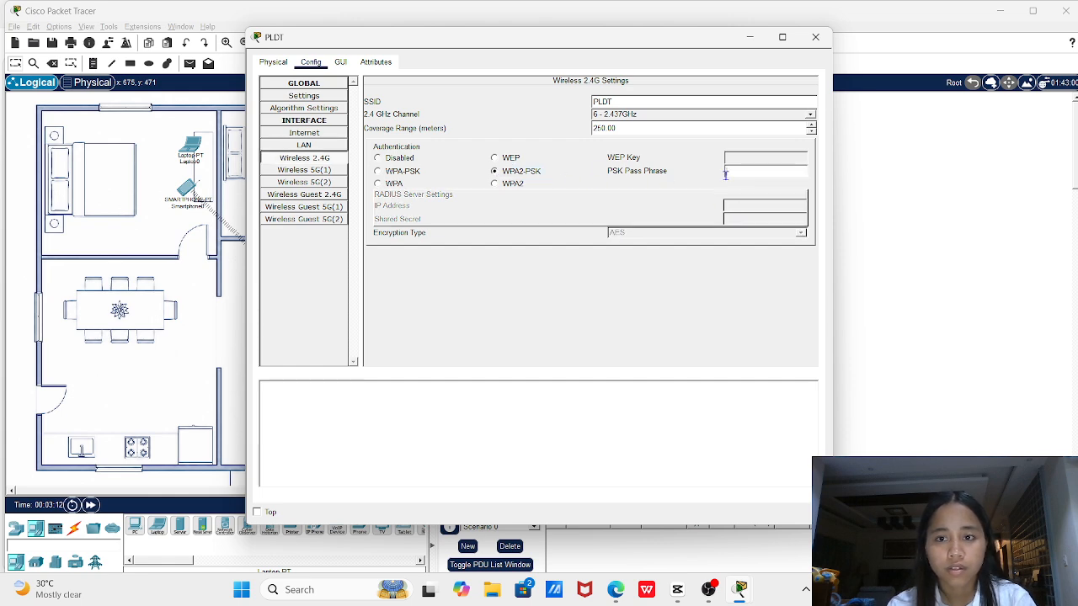
{"action": "left_click", "coordinate": [744, 174]}
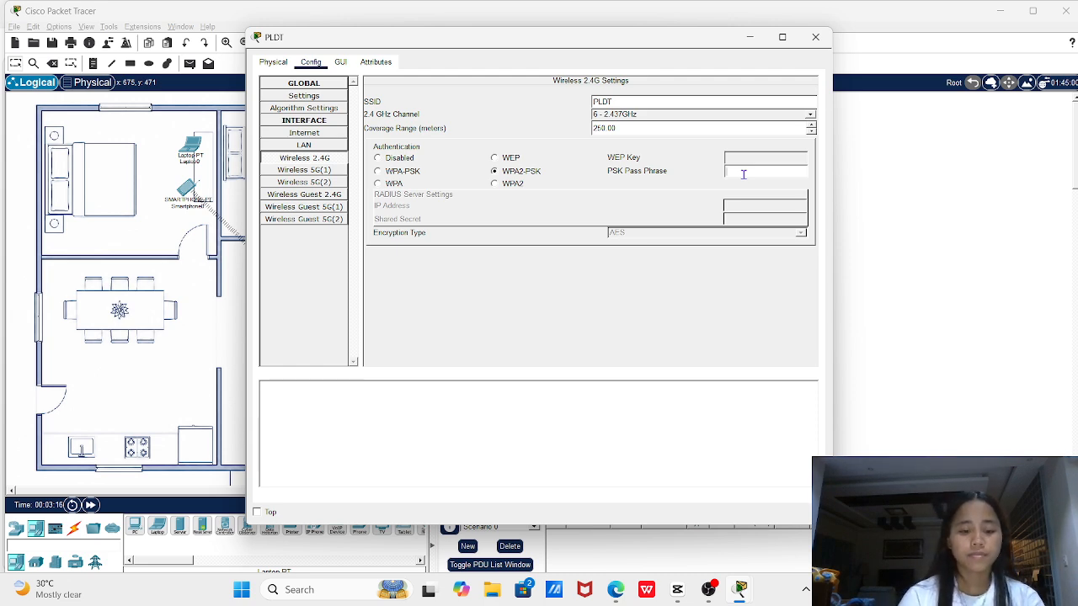
{"action": "type", "text": "WiFi"}
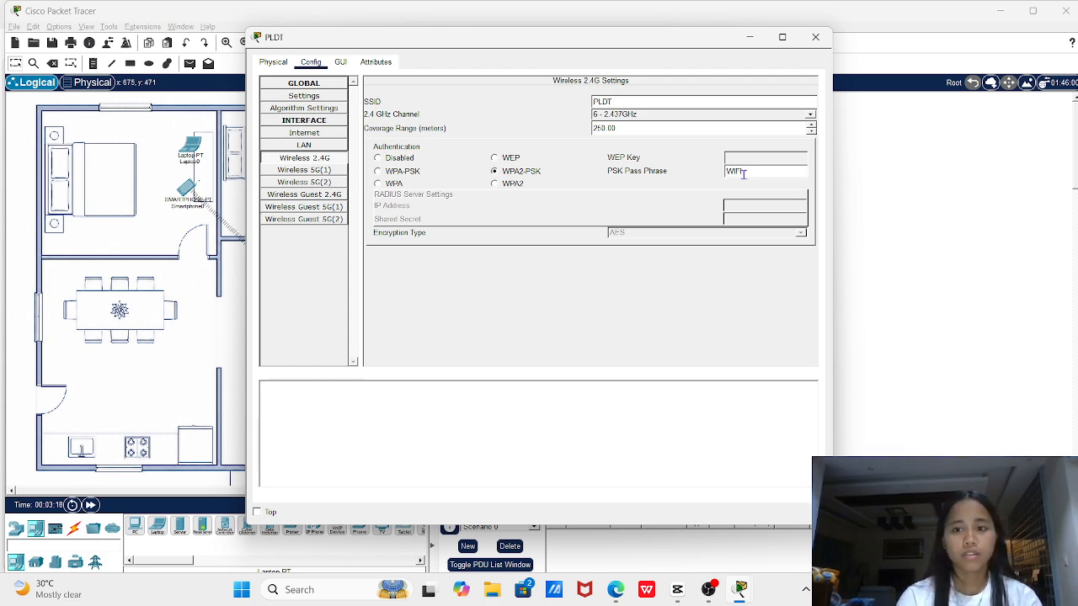
{"action": "type", "text": "234567"}
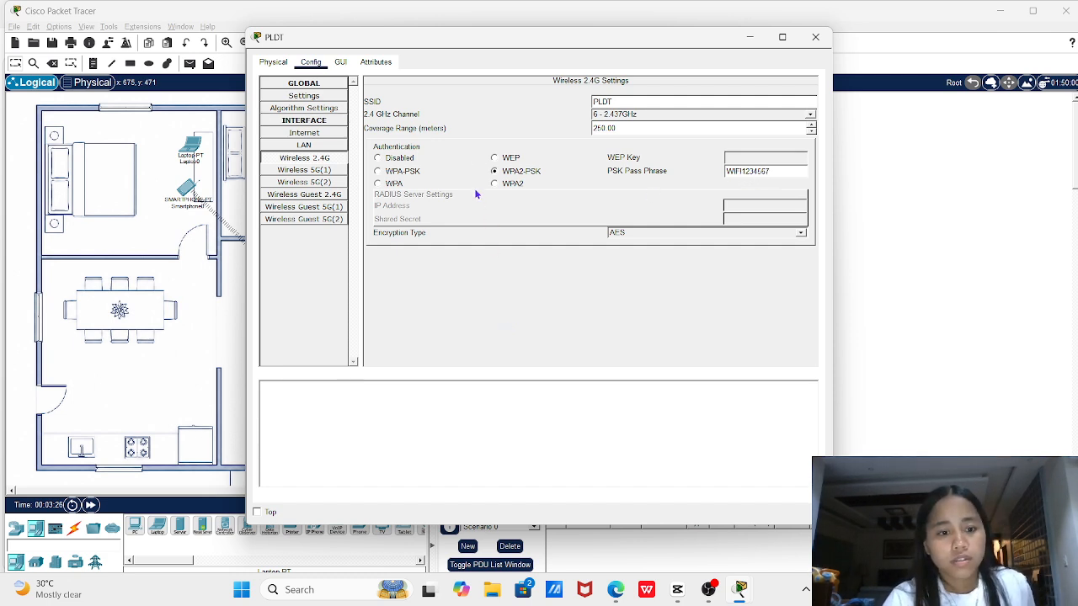
Save the router's settings from its GUI pages and close the router window
{"action": "left_click", "coordinate": [344, 63]}
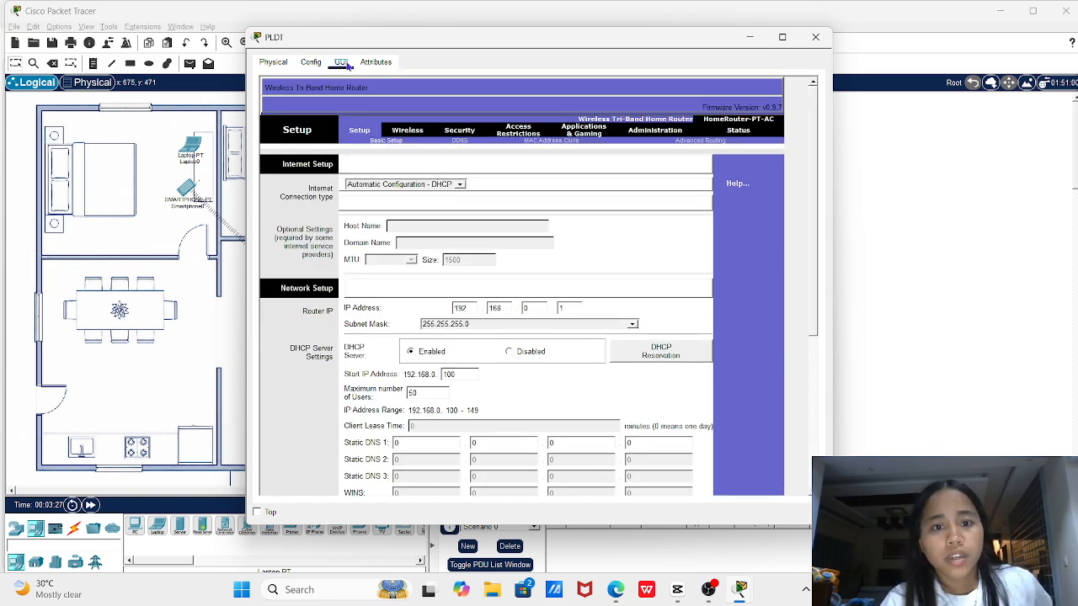
{"action": "scroll", "coordinate": [519, 302], "scroll_direction": "down", "scroll_amount": 5}
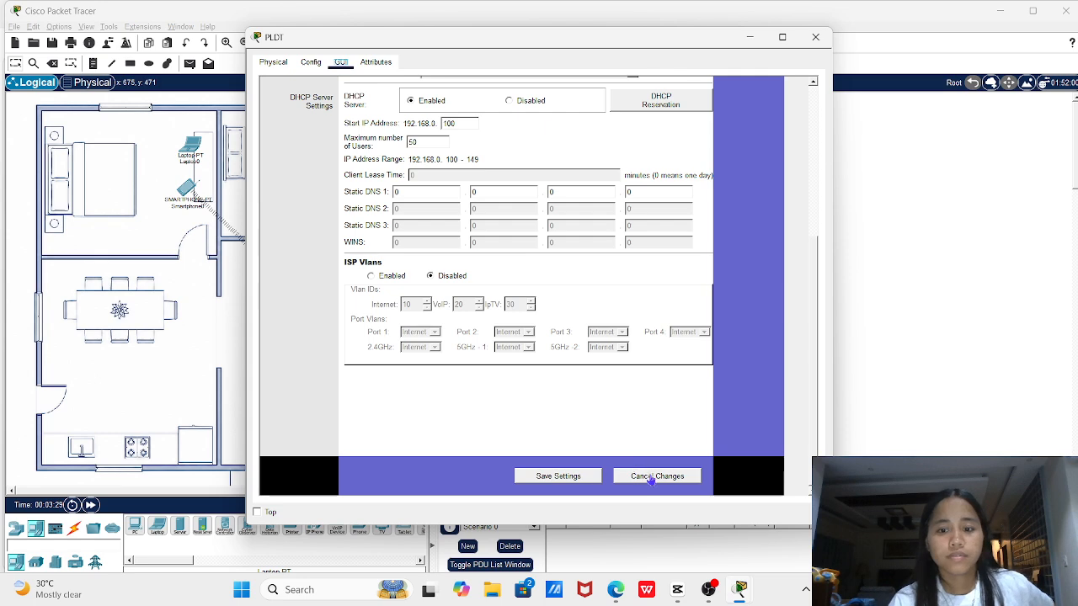
{"action": "left_click", "coordinate": [576, 477]}
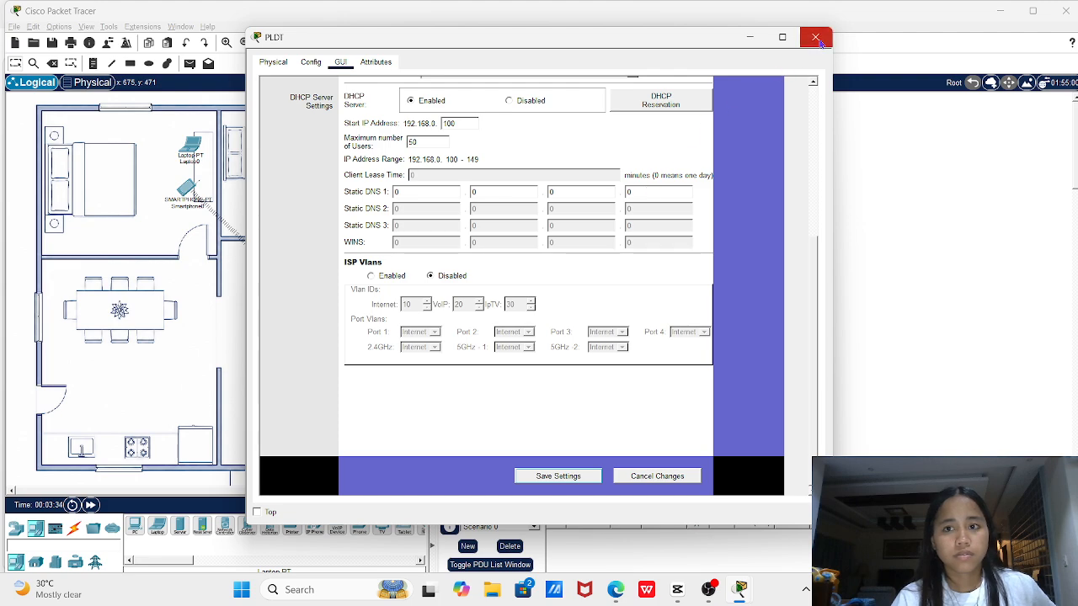
{"action": "left_click", "coordinate": [817, 38]}
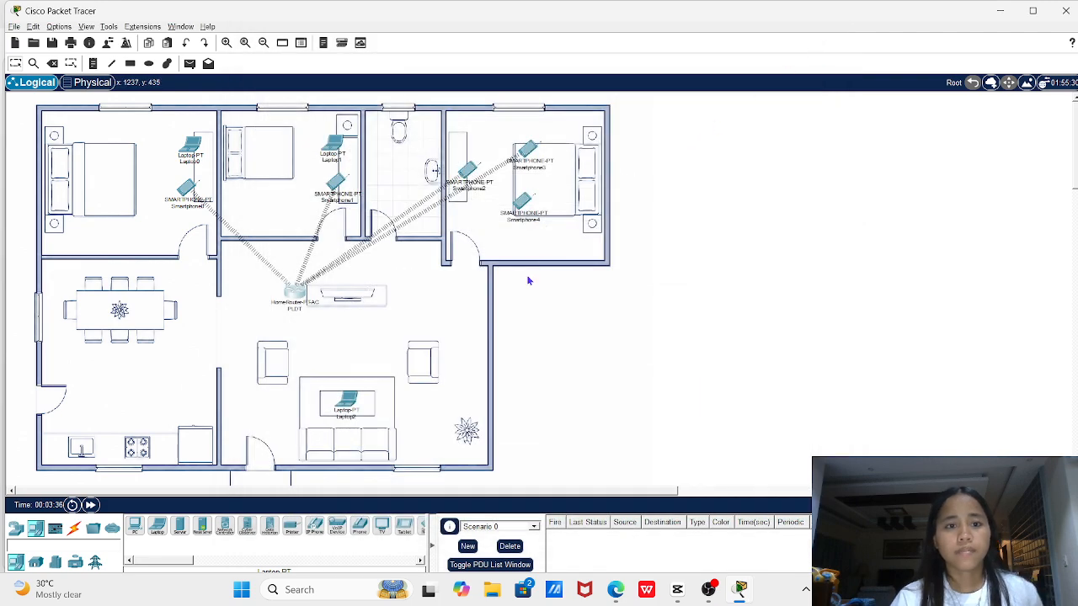
Open Laptop0's Physical view and reseat the WPC300N wireless module in its slot
{"action": "left_click", "coordinate": [195, 156]}
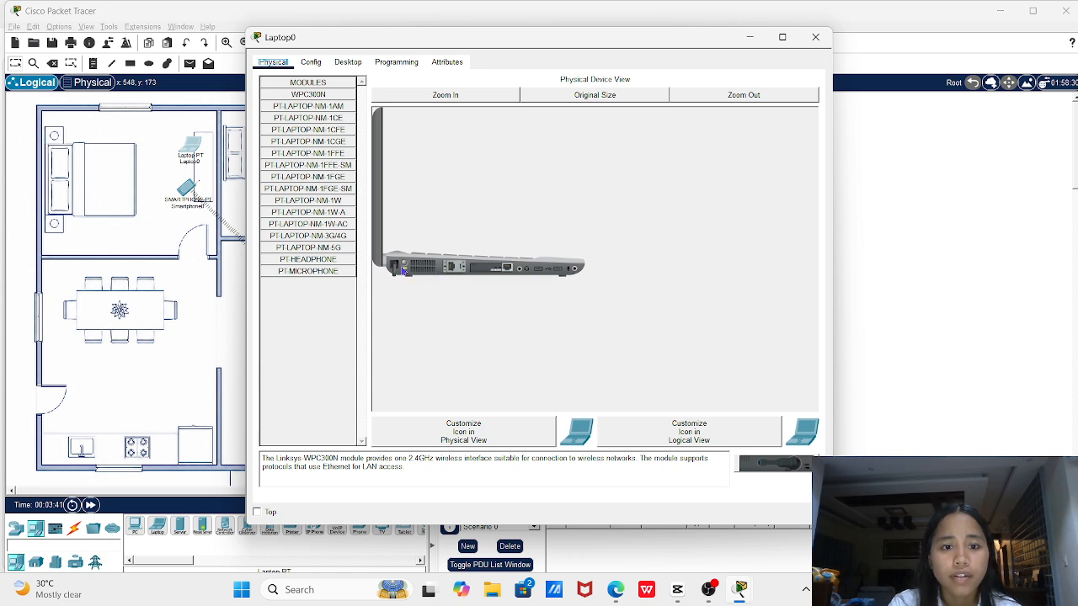
{"action": "left_click_drag", "start_coordinate": [498, 270], "coordinate": [308, 312]}
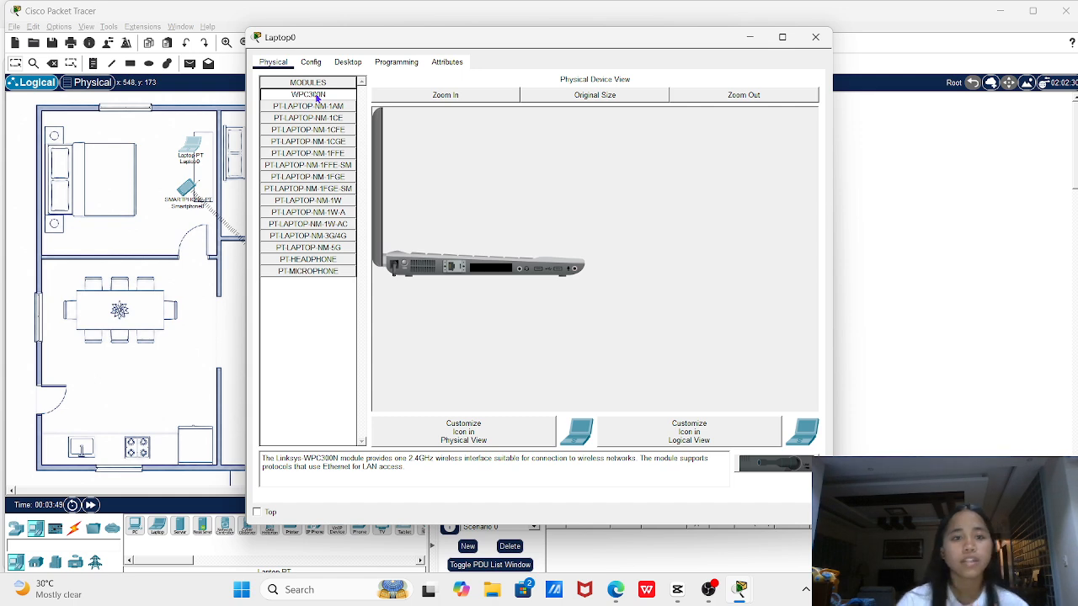
{"action": "left_click_drag", "start_coordinate": [317, 97], "coordinate": [493, 273]}
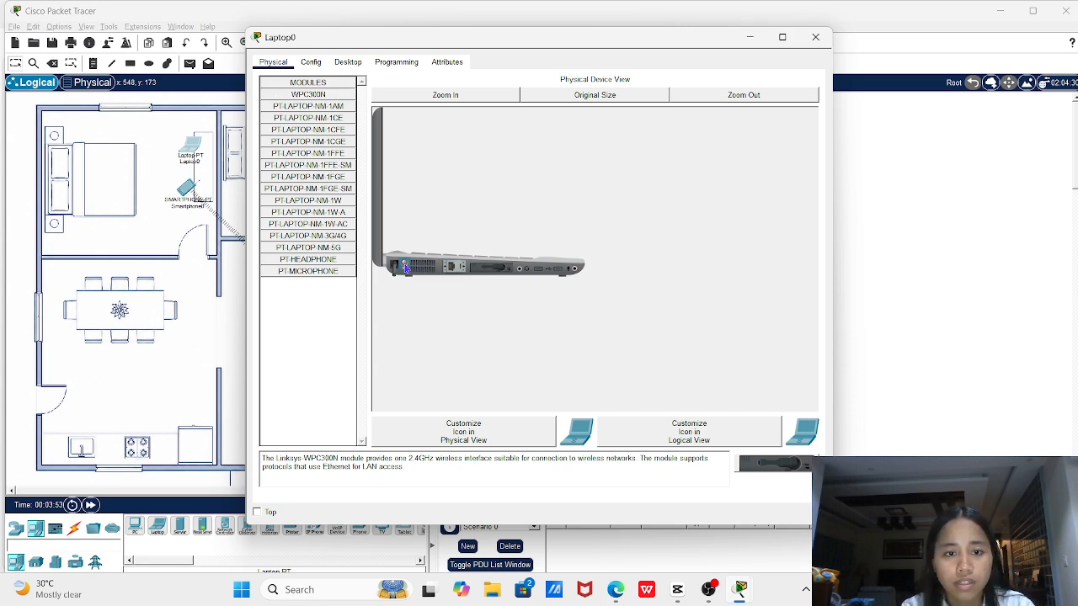
Connect Laptop0 to PLDT through PC Wireless with its pre-shared key, then close Laptop0
{"action": "left_click", "coordinate": [346, 62]}
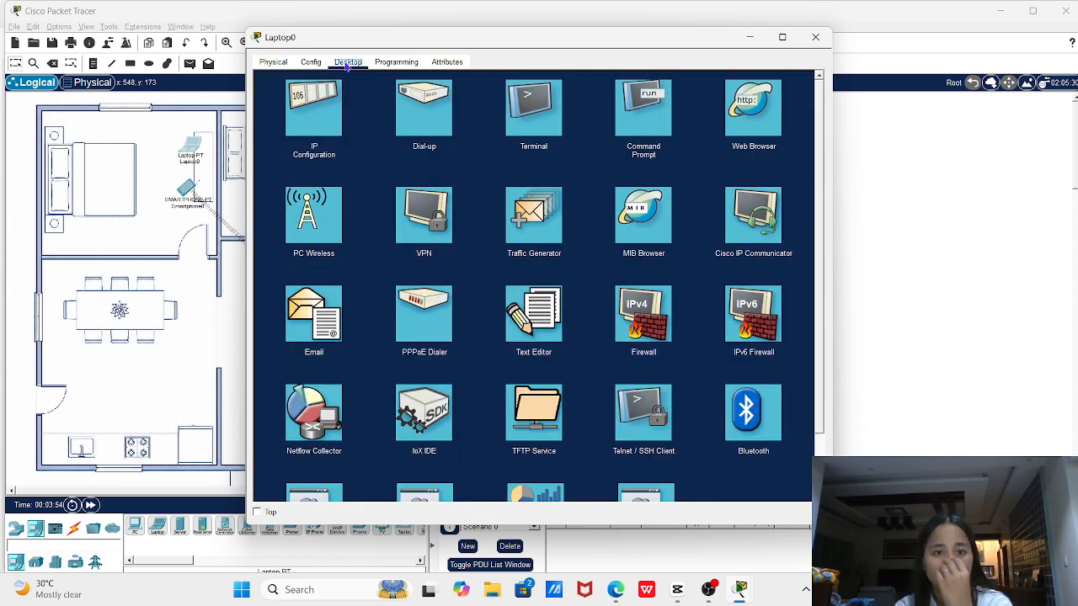
{"action": "left_click", "coordinate": [330, 238]}
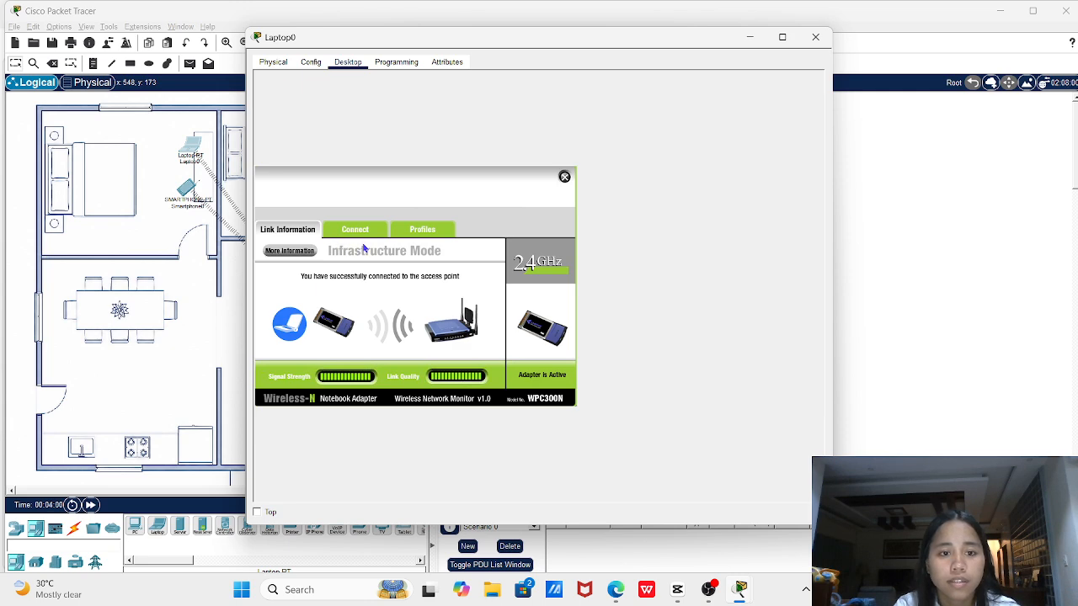
{"action": "left_click", "coordinate": [363, 237]}
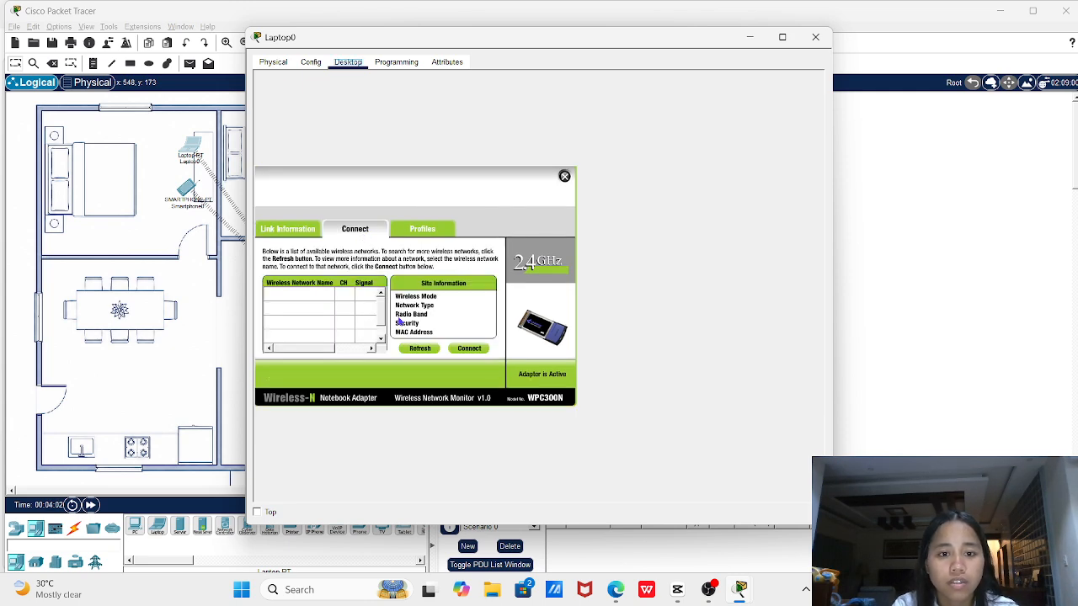
{"action": "left_click", "coordinate": [420, 348]}
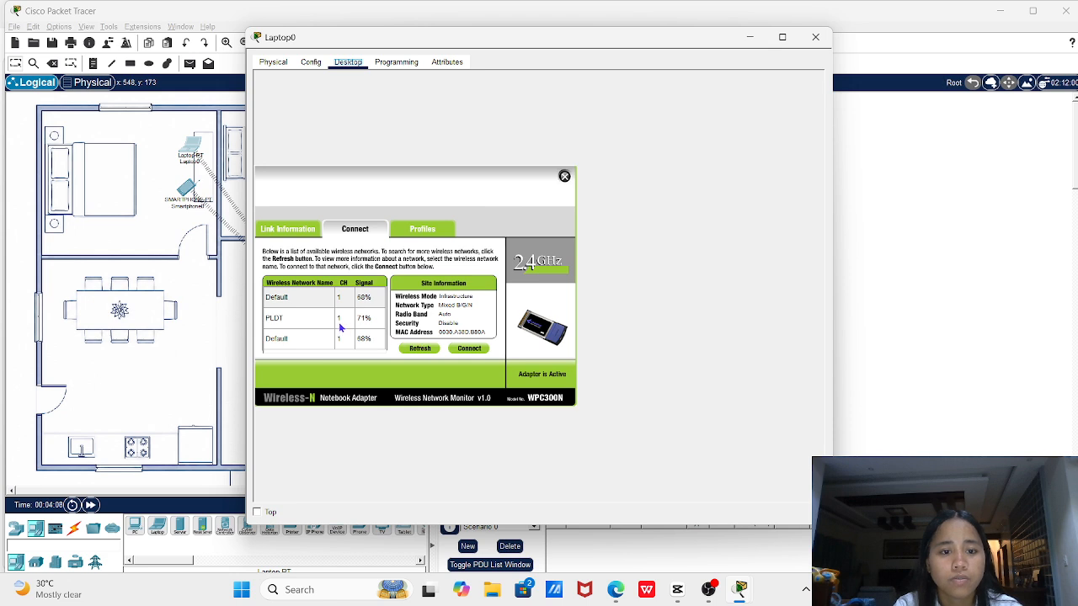
{"action": "left_click", "coordinate": [317, 323]}
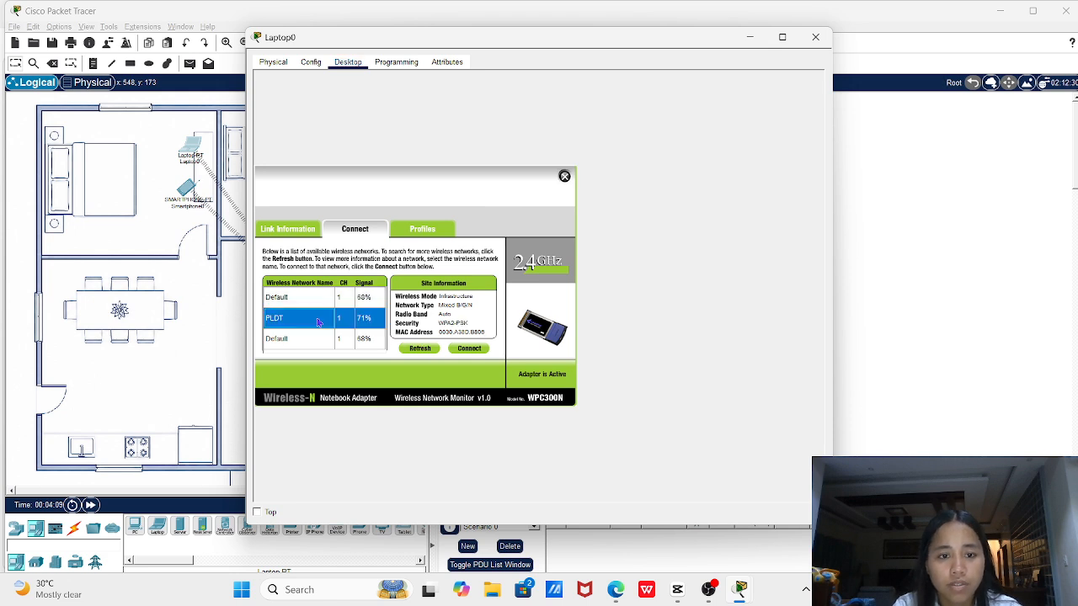
{"action": "left_click", "coordinate": [471, 349]}
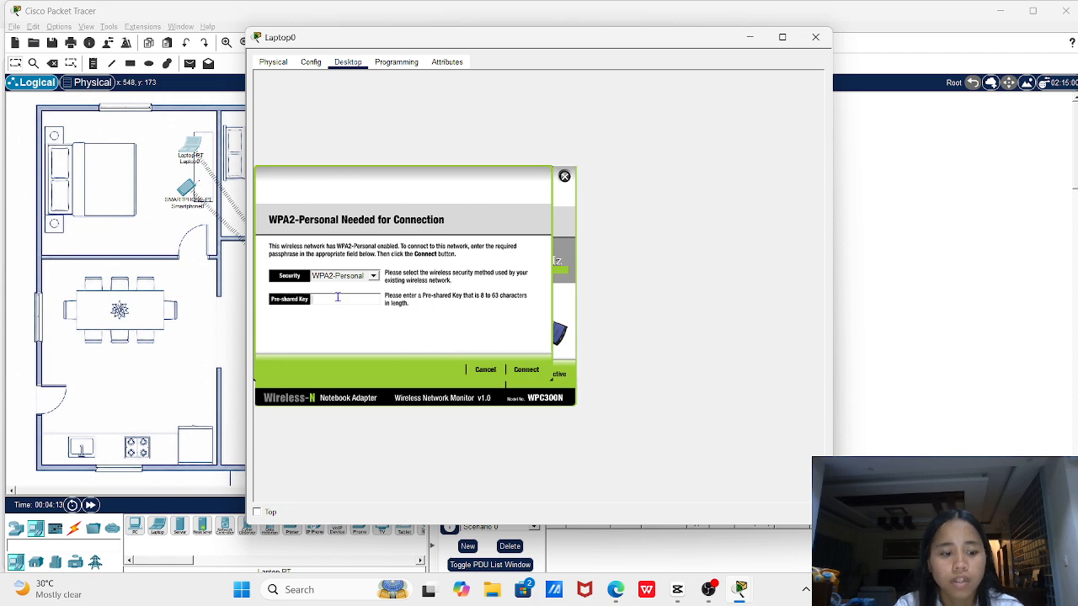
{"action": "type", "text": "WIFI12"}
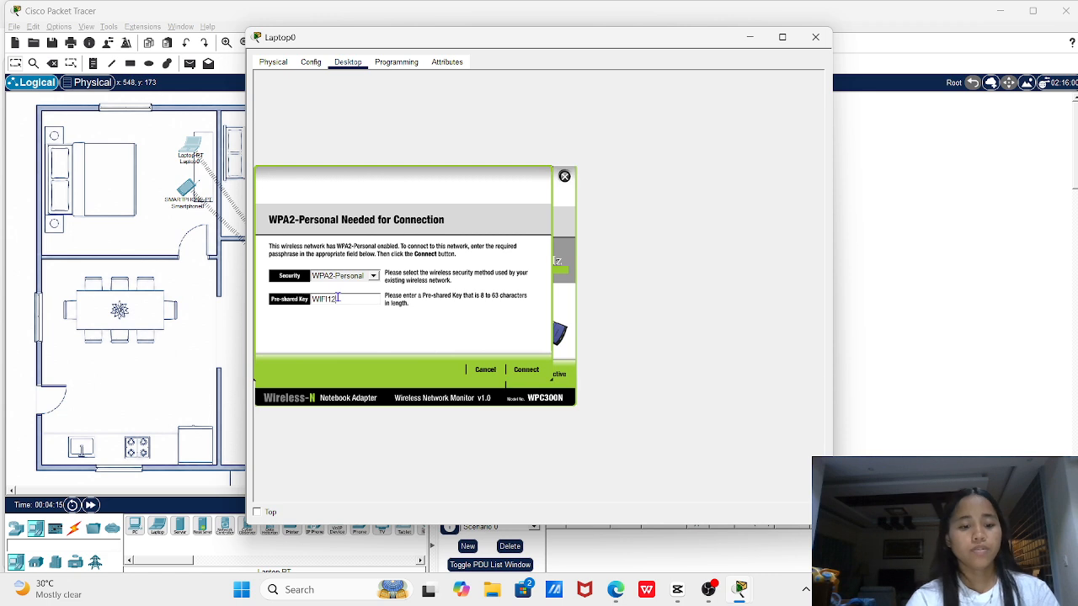
{"action": "type", "text": "3456"}
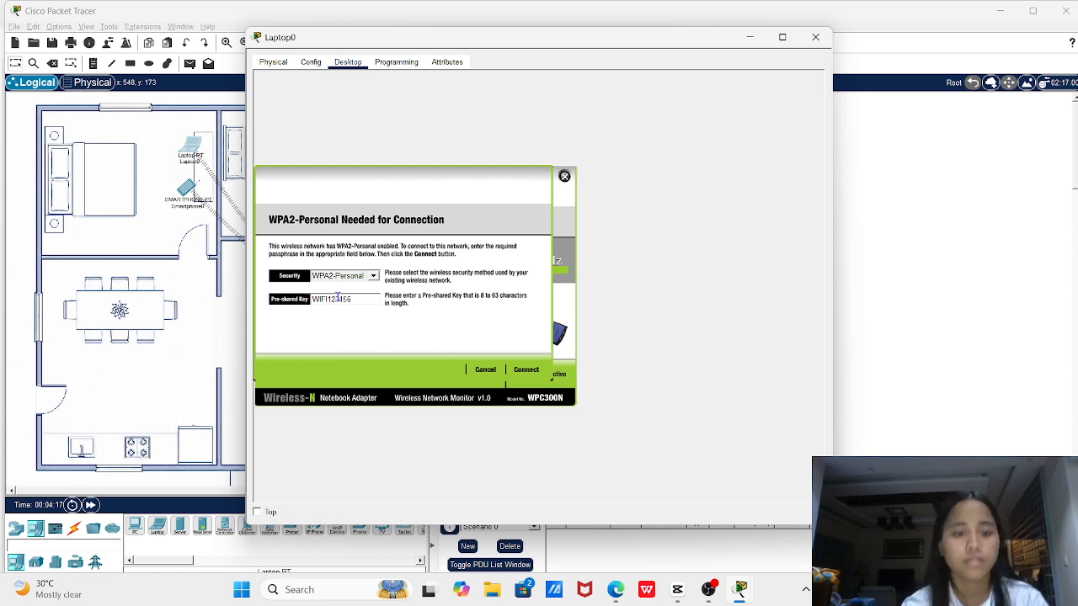
{"action": "left_click", "coordinate": [526, 375]}
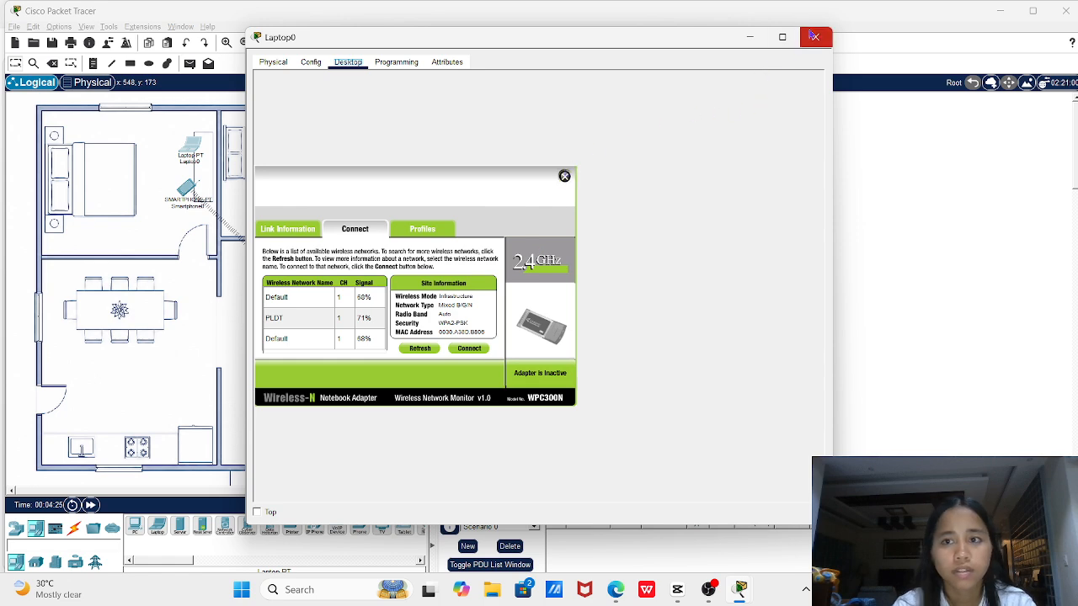
{"action": "left_click", "coordinate": [816, 37]}
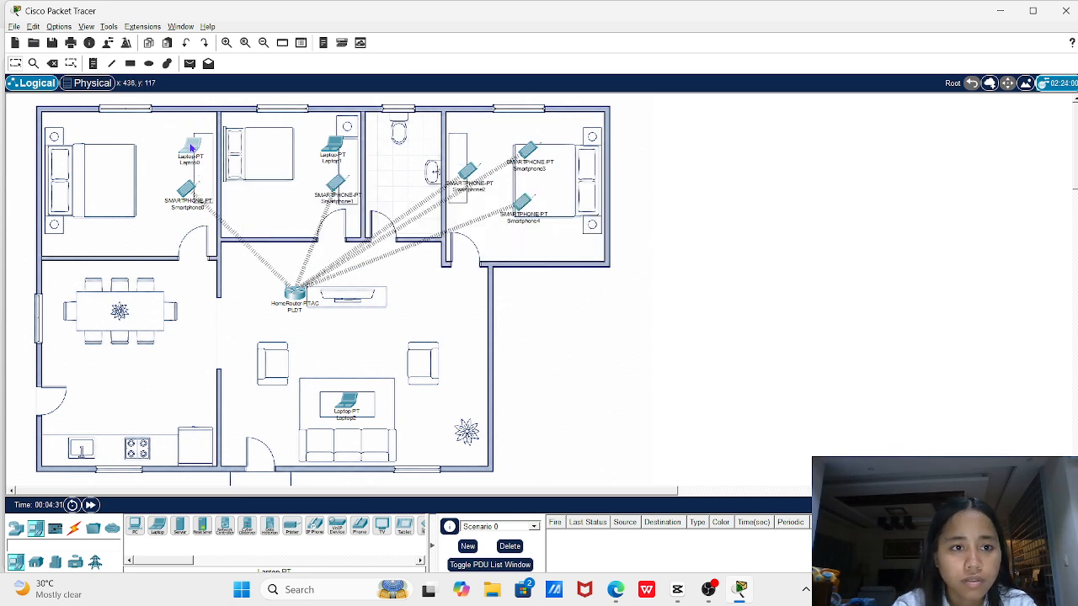
{"action": "mouse_move", "coordinate": [192, 149]}
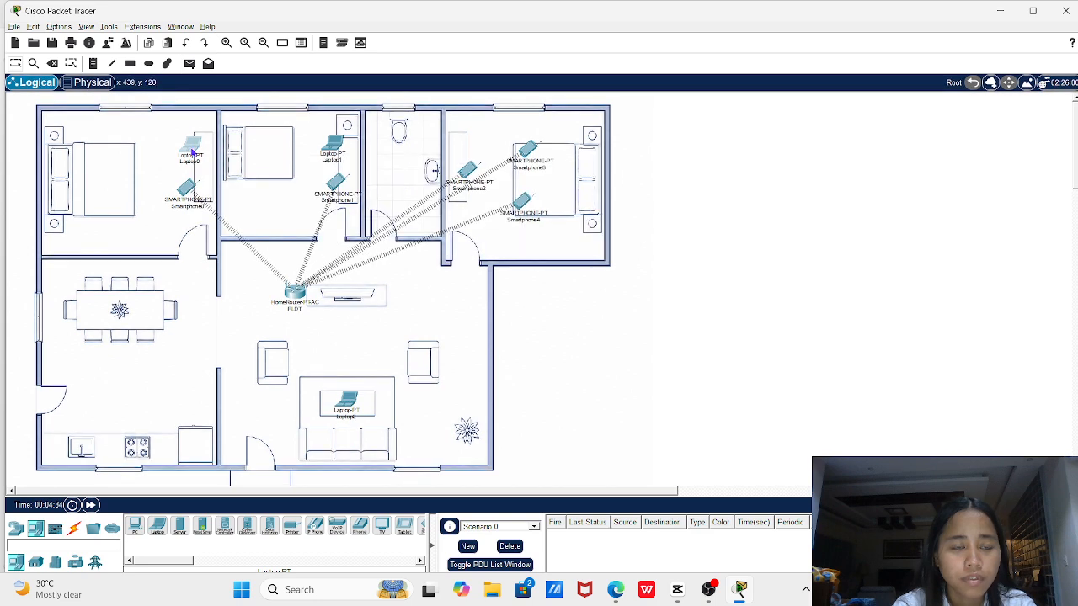
Rejoin Laptop0 to PLDT with the pre-shared key, then close PC Wireless and Laptop0
{"action": "left_click", "coordinate": [193, 153]}
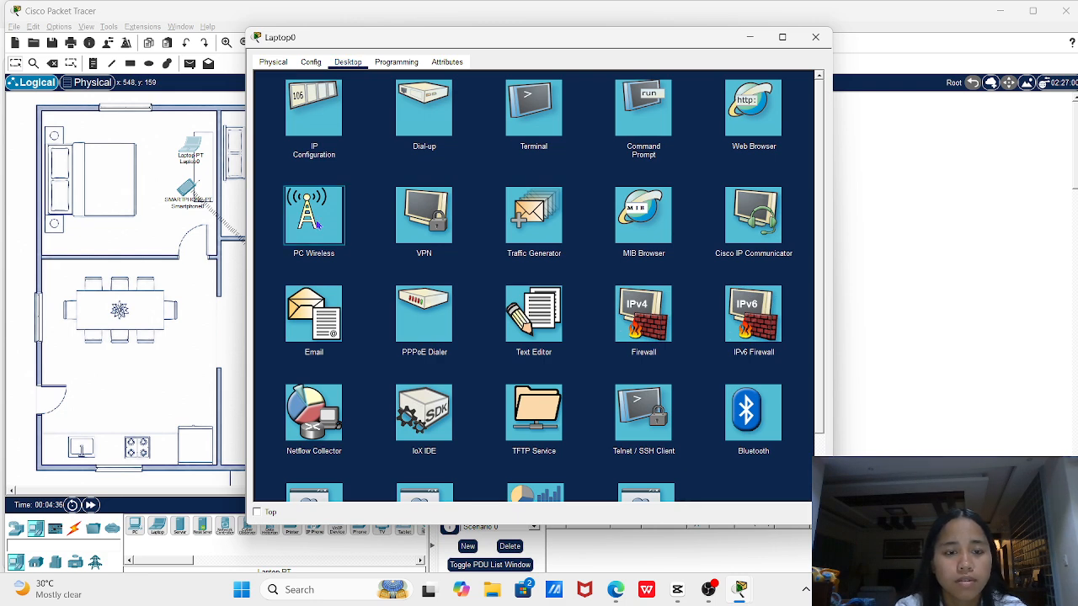
{"action": "left_click", "coordinate": [319, 222]}
{"action": "left_click", "coordinate": [355, 229]}
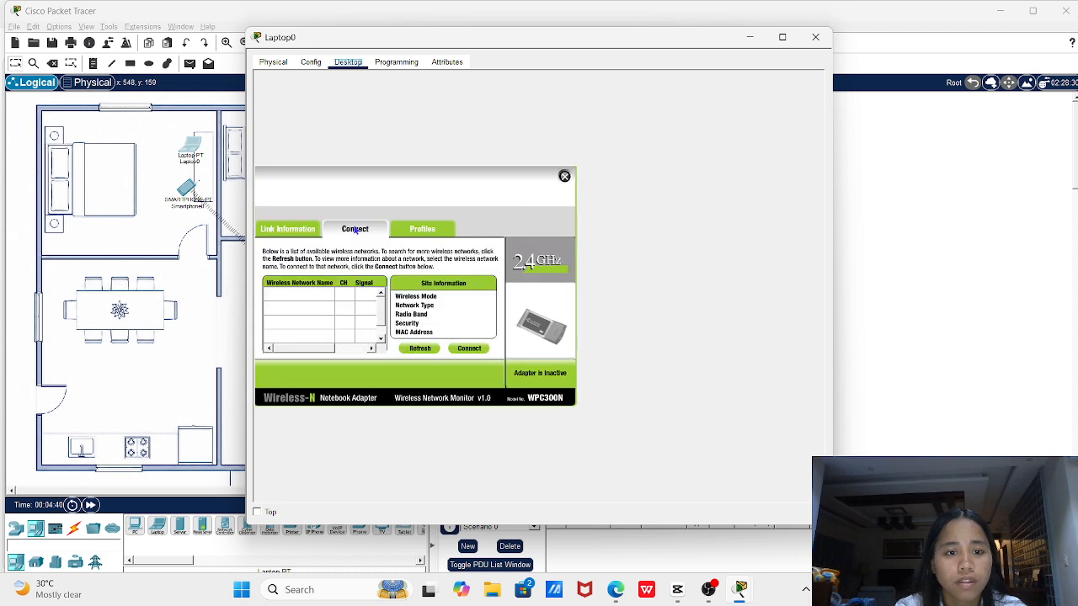
{"action": "left_click", "coordinate": [424, 349]}
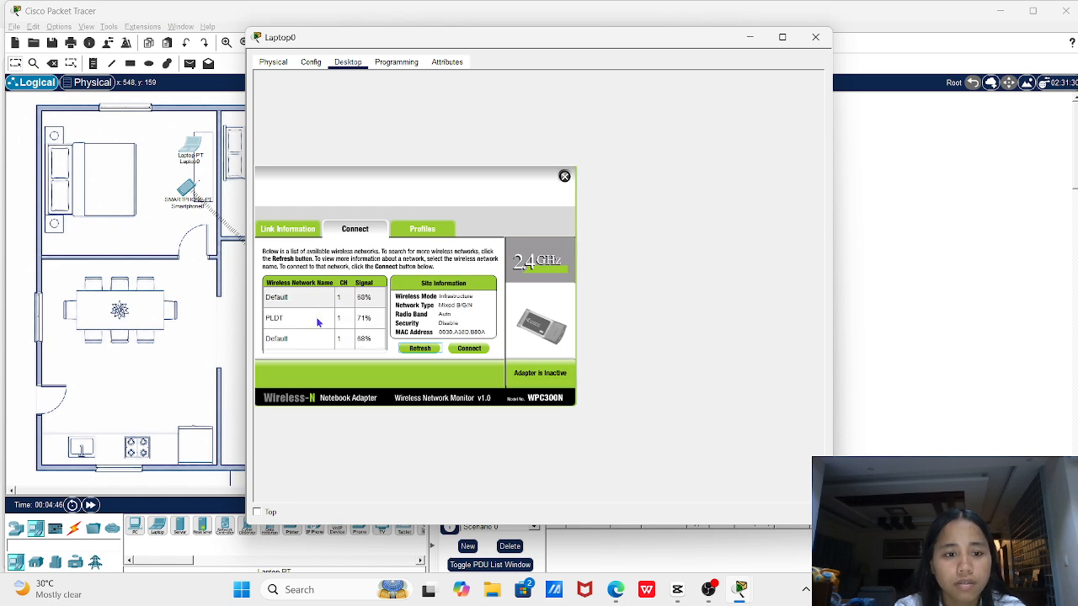
{"action": "left_click", "coordinate": [318, 322]}
{"action": "left_click", "coordinate": [469, 349]}
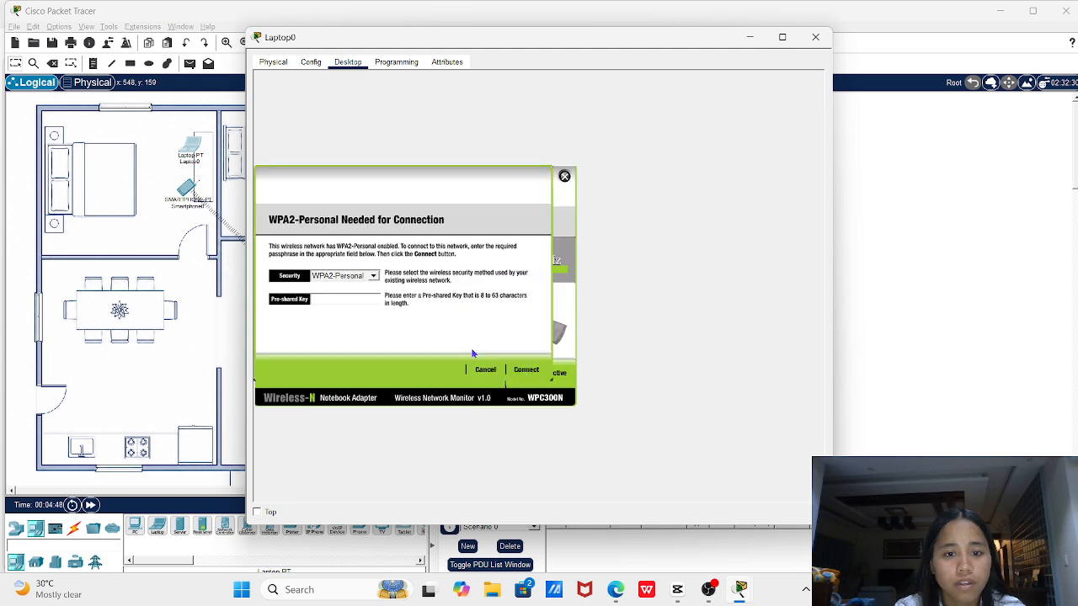
{"action": "left_click", "coordinate": [339, 302]}
{"action": "type", "text": "WIFI"}
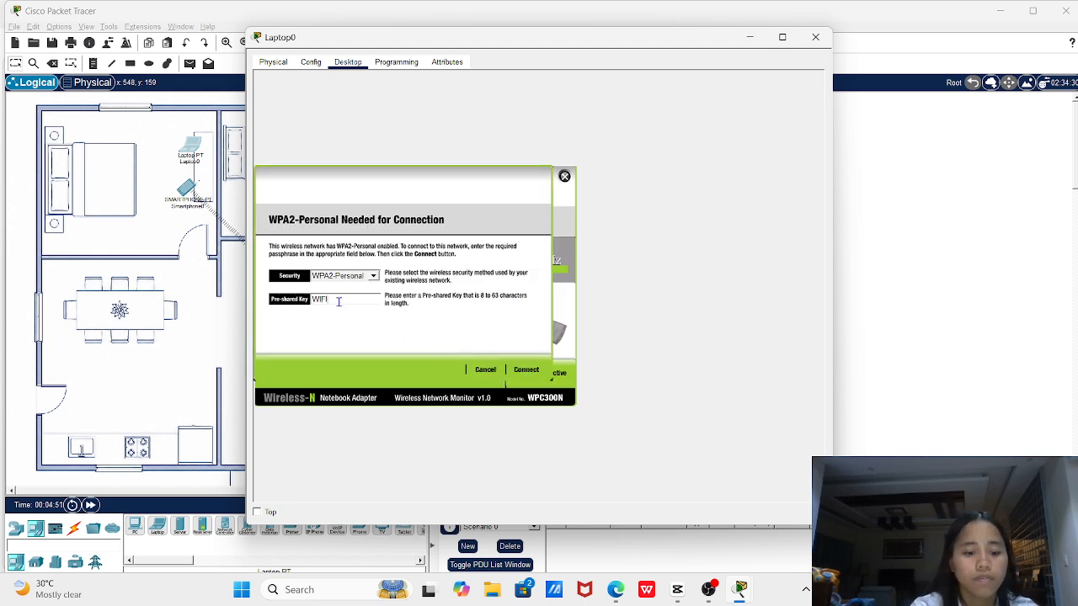
{"action": "type", "text": "123456"}
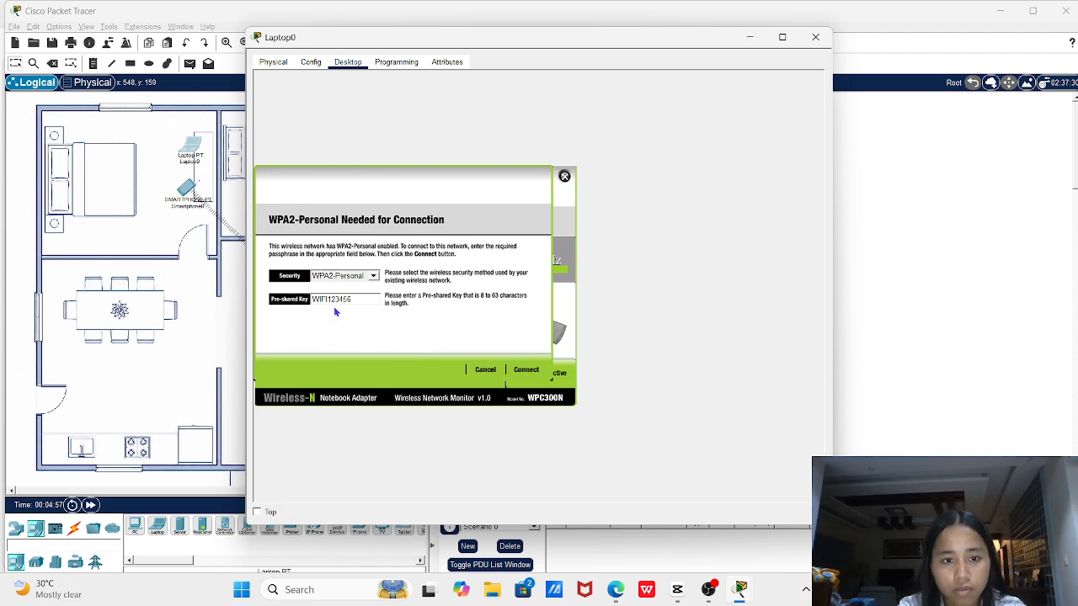
{"action": "left_click", "coordinate": [526, 371]}
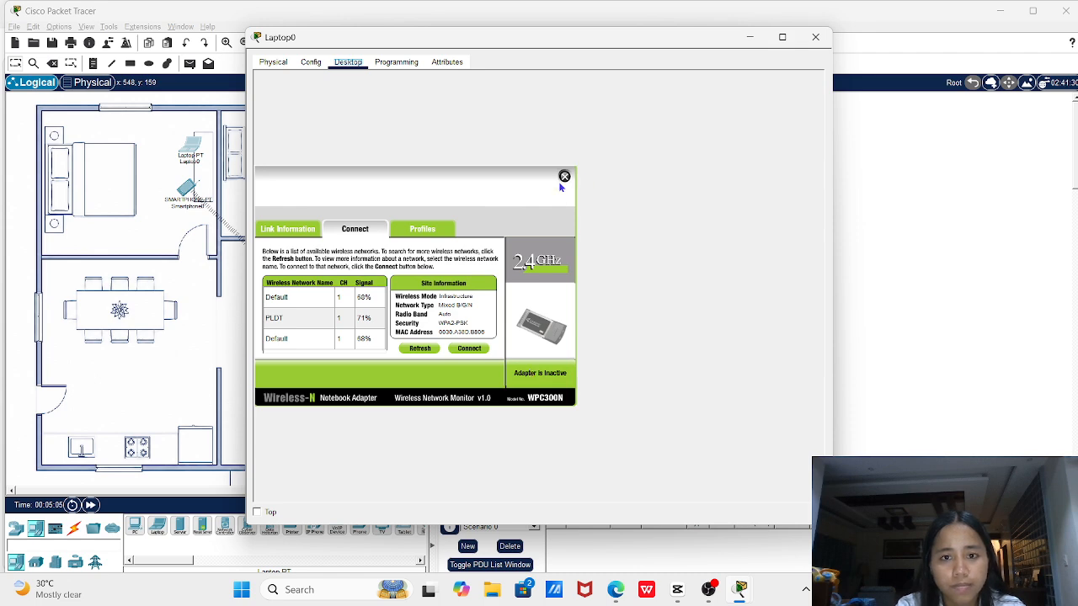
{"action": "left_click", "coordinate": [564, 177]}
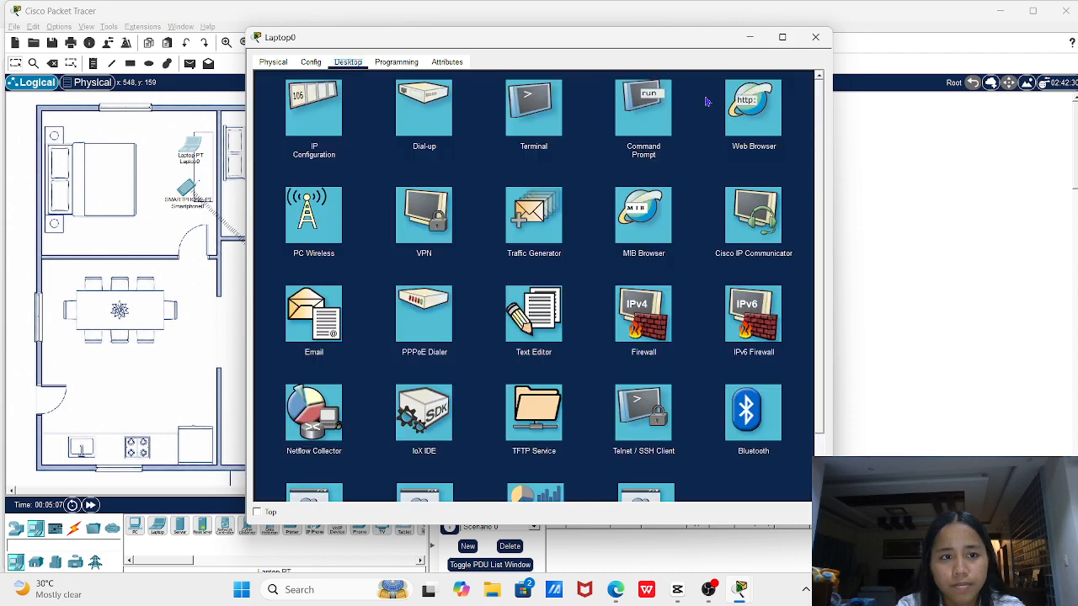
{"action": "left_click", "coordinate": [815, 37]}
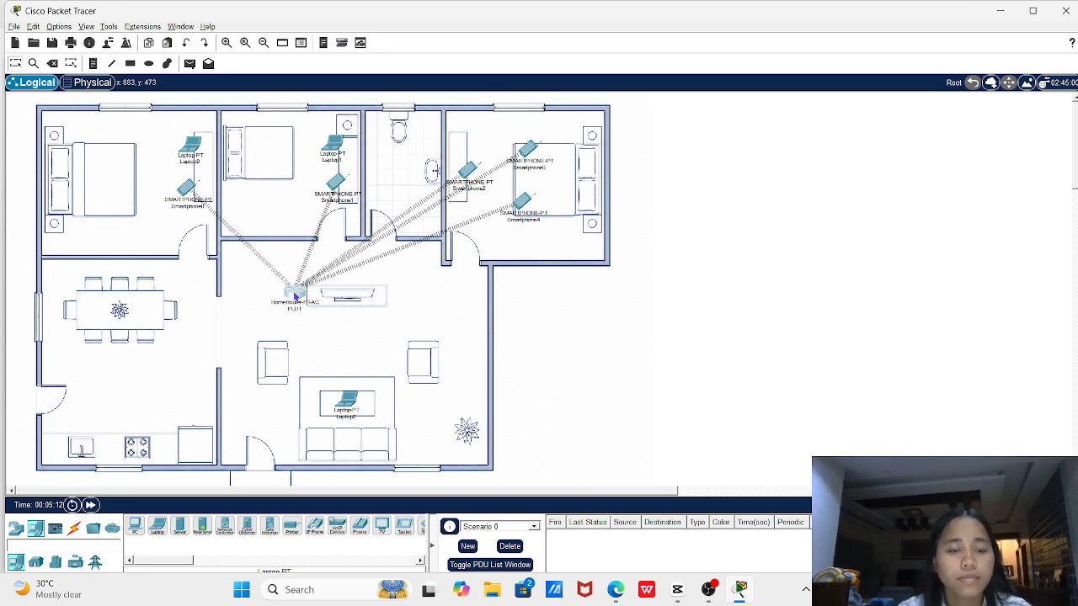
{"action": "left_click", "coordinate": [295, 293]}
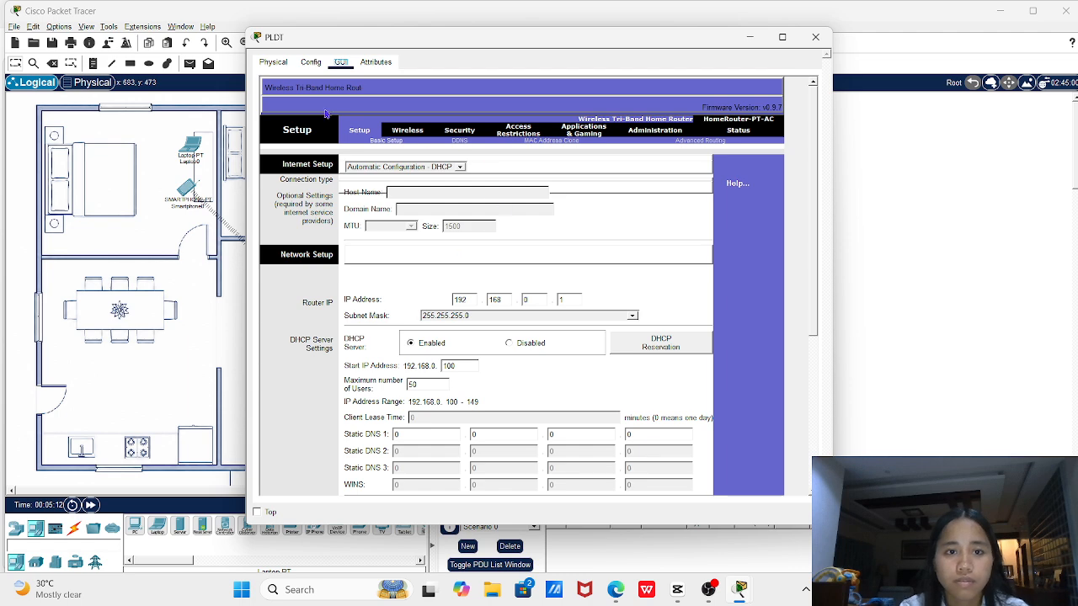
{"action": "left_click", "coordinate": [318, 66]}
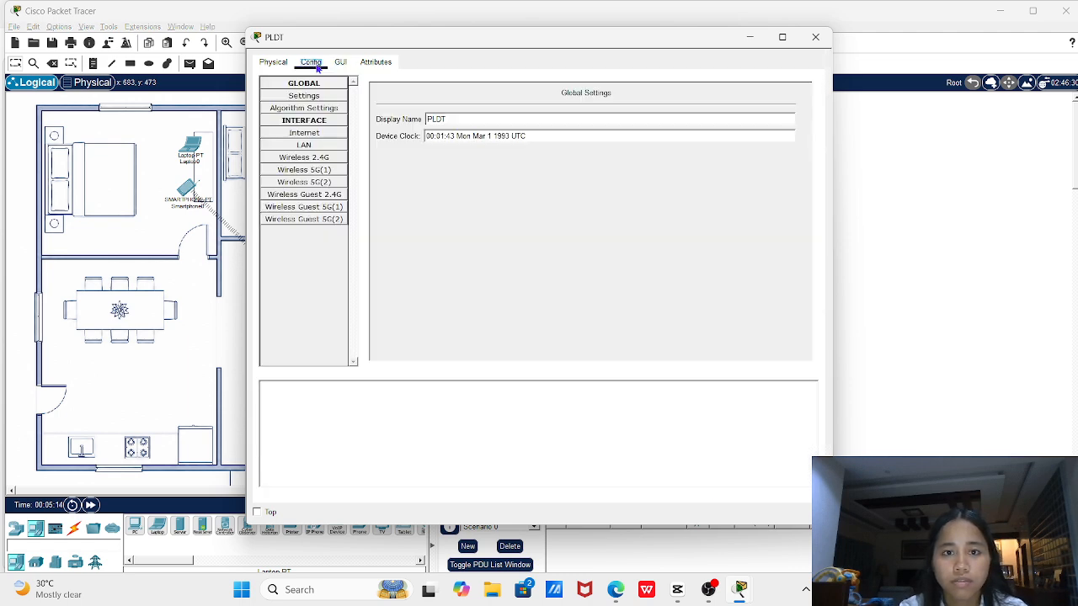
{"action": "left_click", "coordinate": [321, 160]}
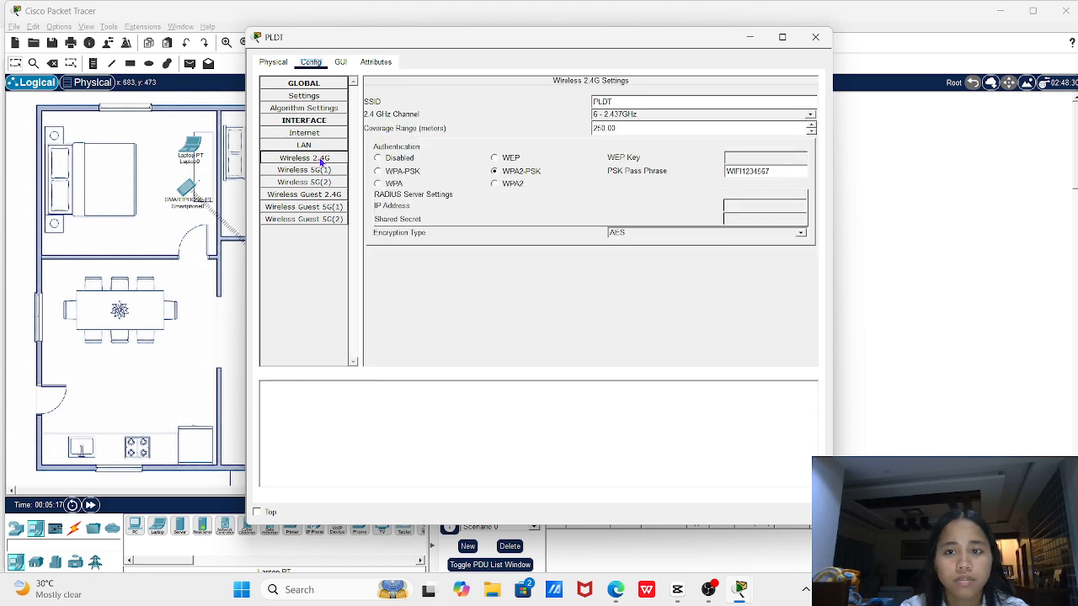
{"action": "left_click", "coordinate": [814, 44]}
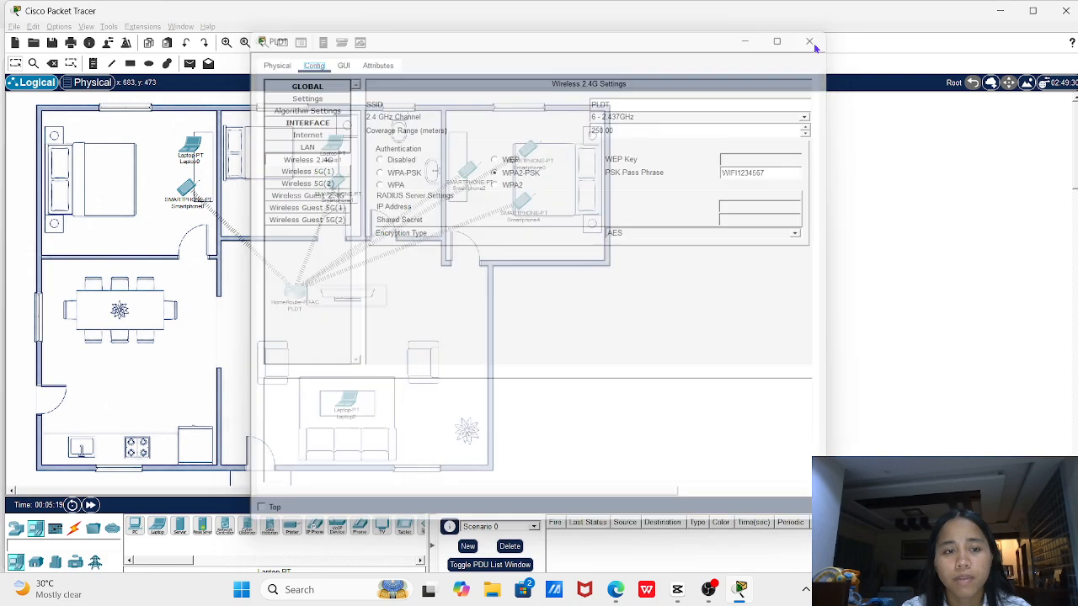
{"action": "left_click", "coordinate": [192, 153]}
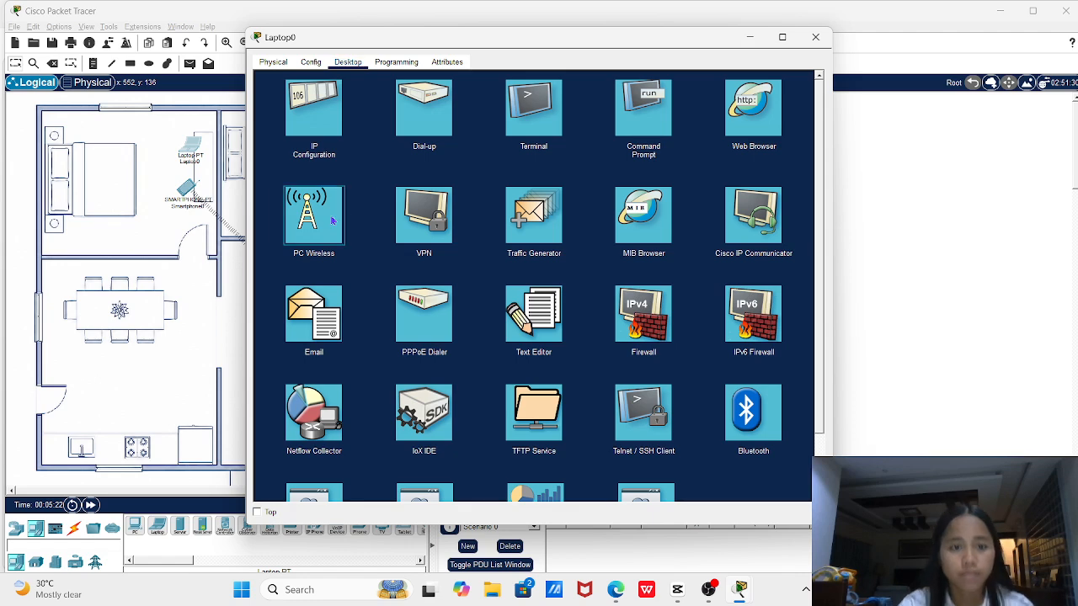
Join Laptop0 to the PLDT wireless network with its WPA2 pre-shared key, then close its window
{"action": "left_click", "coordinate": [333, 221]}
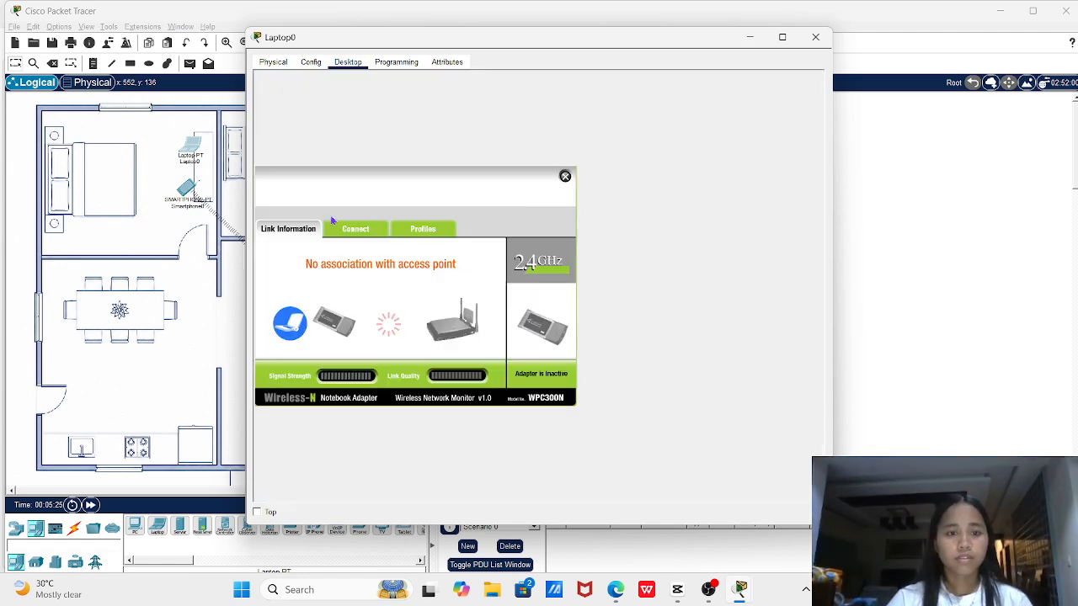
{"action": "left_click", "coordinate": [356, 229]}
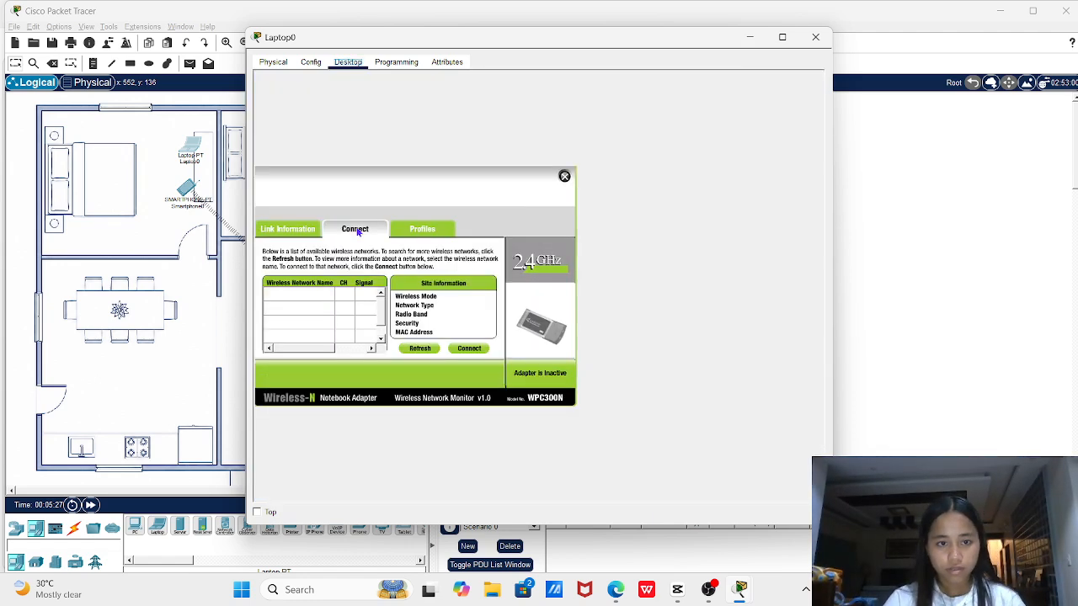
{"action": "left_click", "coordinate": [420, 349]}
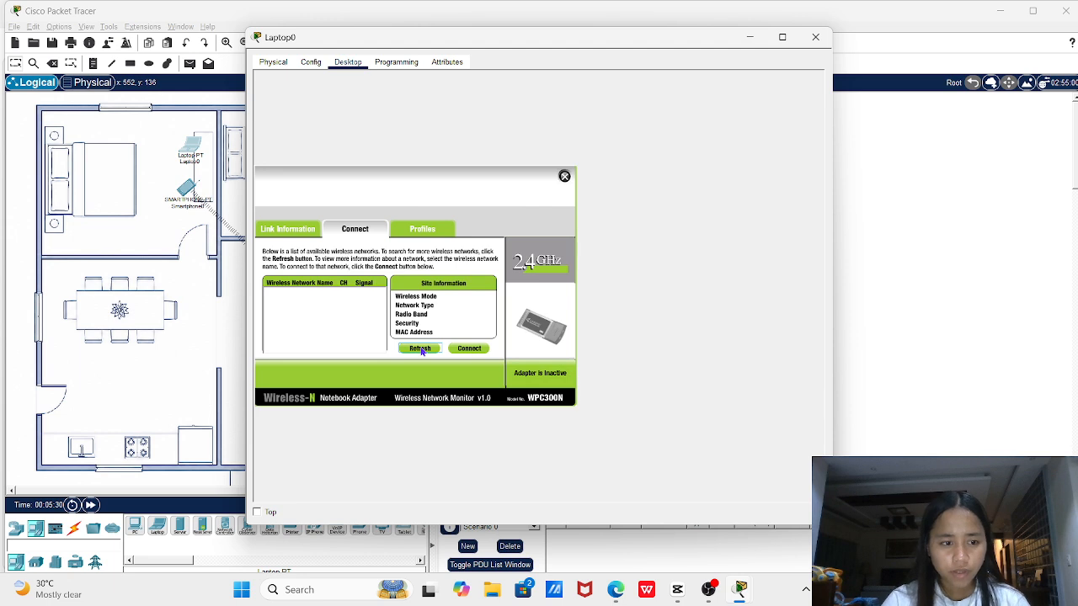
{"action": "left_click", "coordinate": [302, 300]}
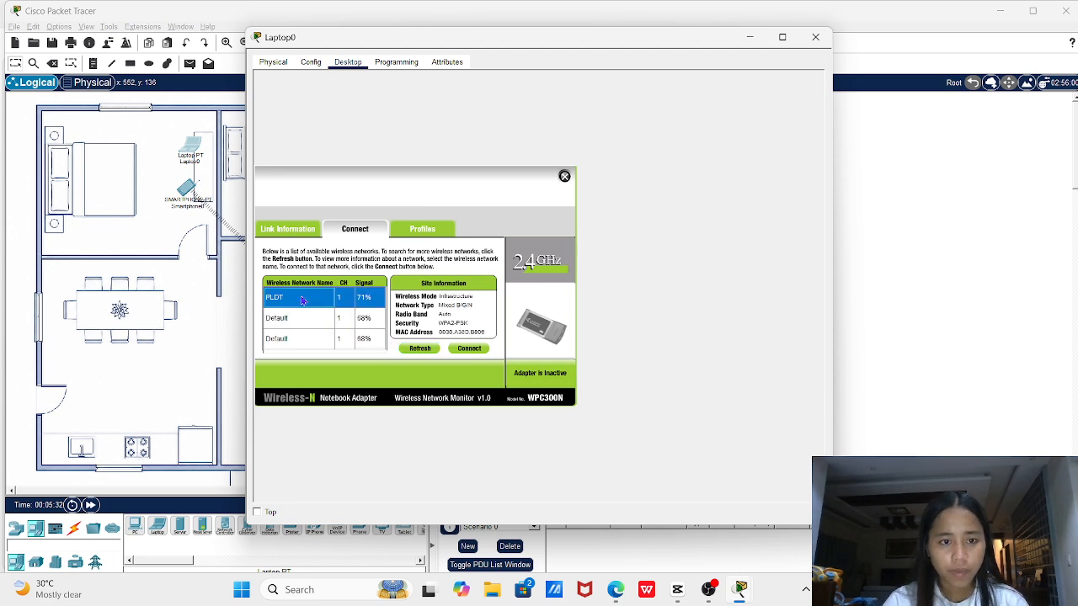
{"action": "left_click", "coordinate": [469, 348]}
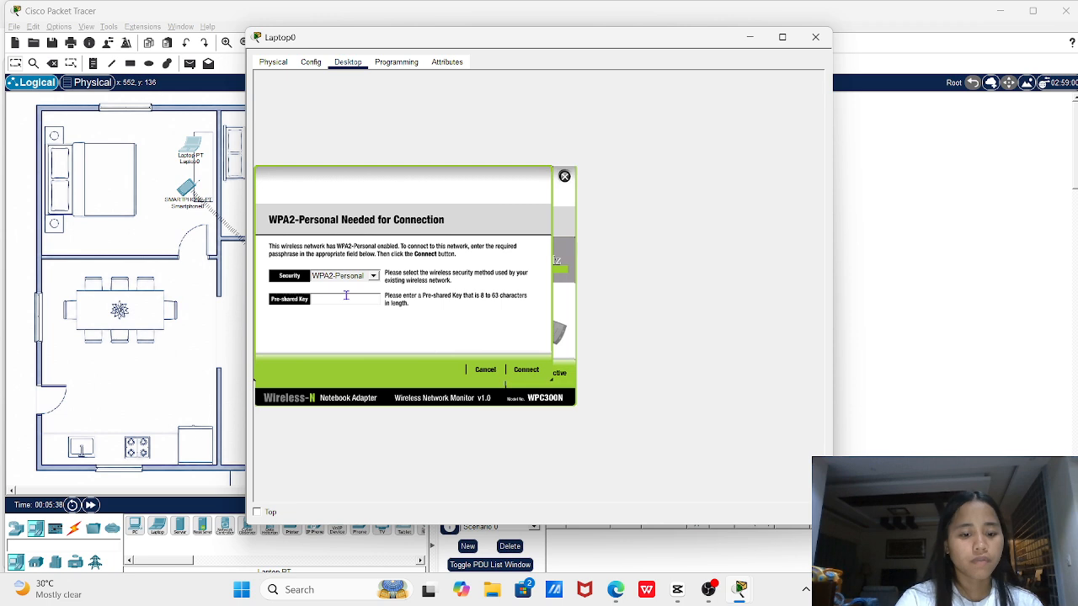
{"action": "left_click", "coordinate": [523, 369]}
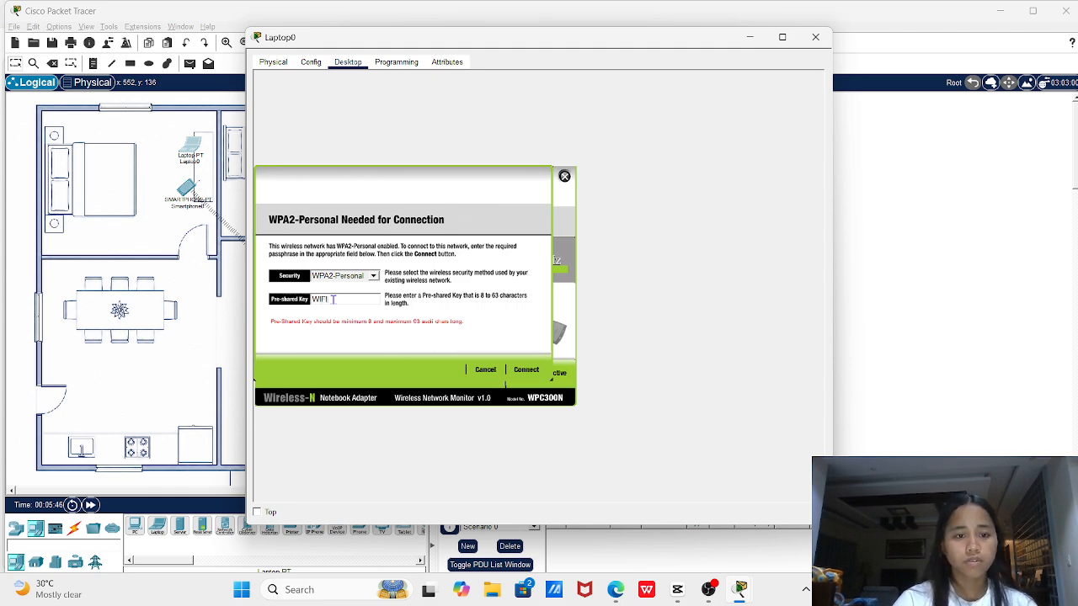
{"action": "type", "text": "1234567"}
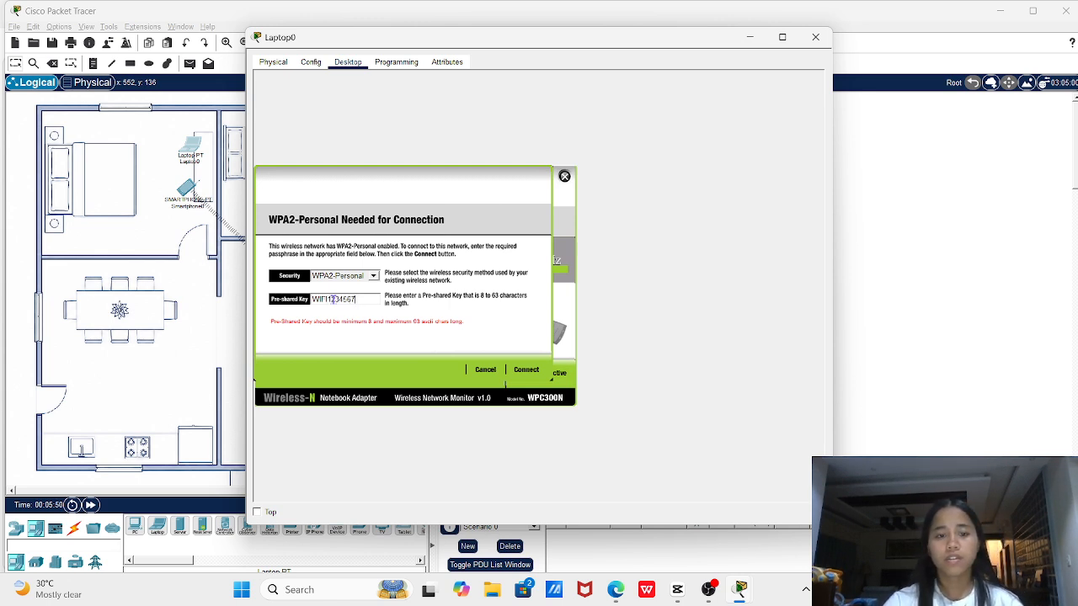
{"action": "left_click", "coordinate": [524, 372]}
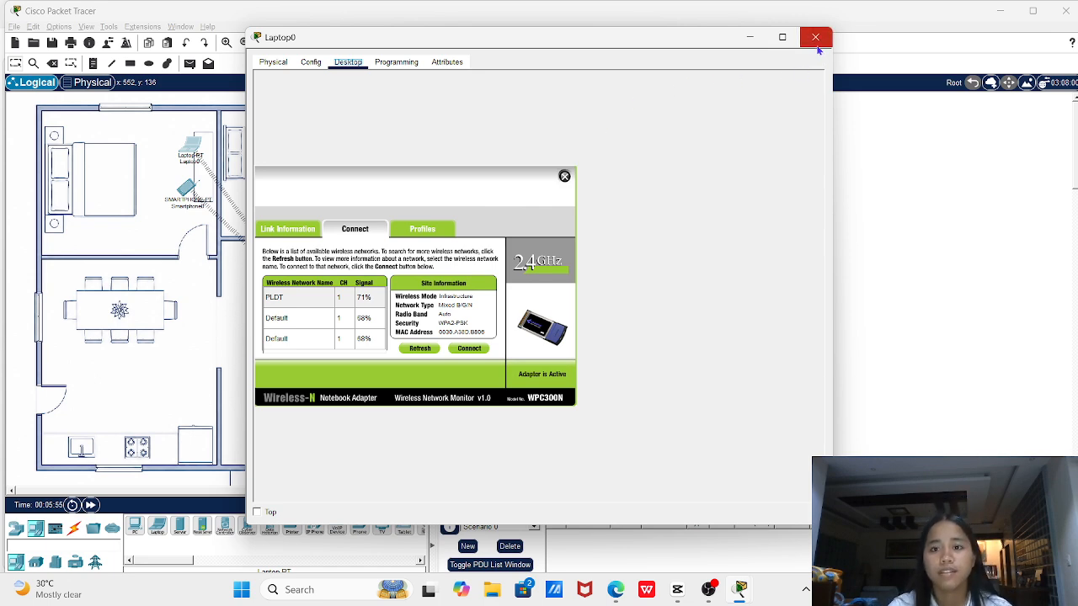
{"action": "left_click", "coordinate": [815, 39]}
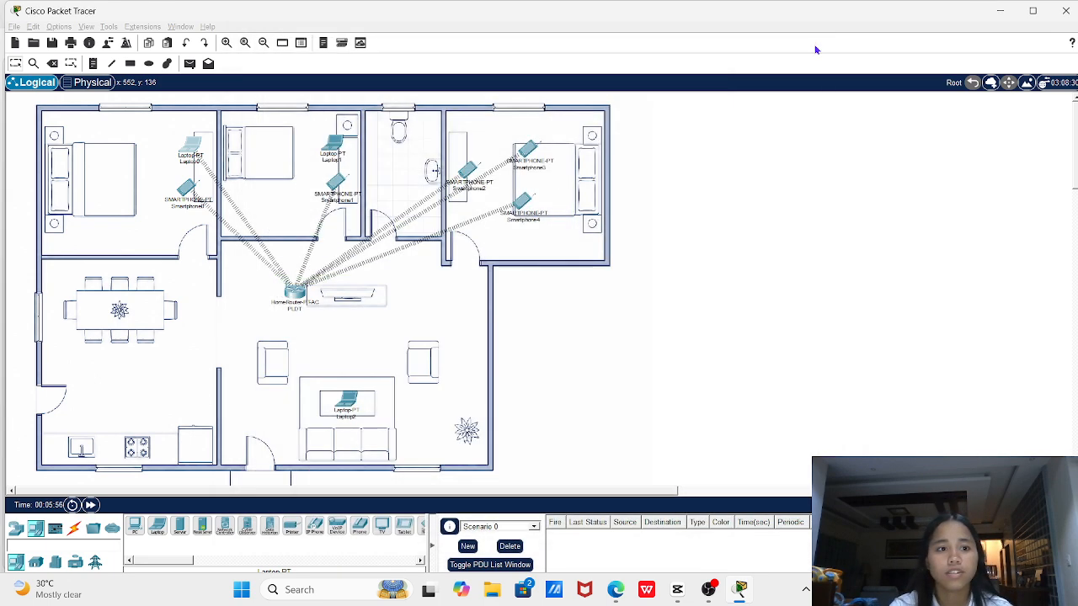
Replace Laptop1's wireless card with a WPC300N module and power the laptop back on
{"action": "left_click", "coordinate": [333, 149]}
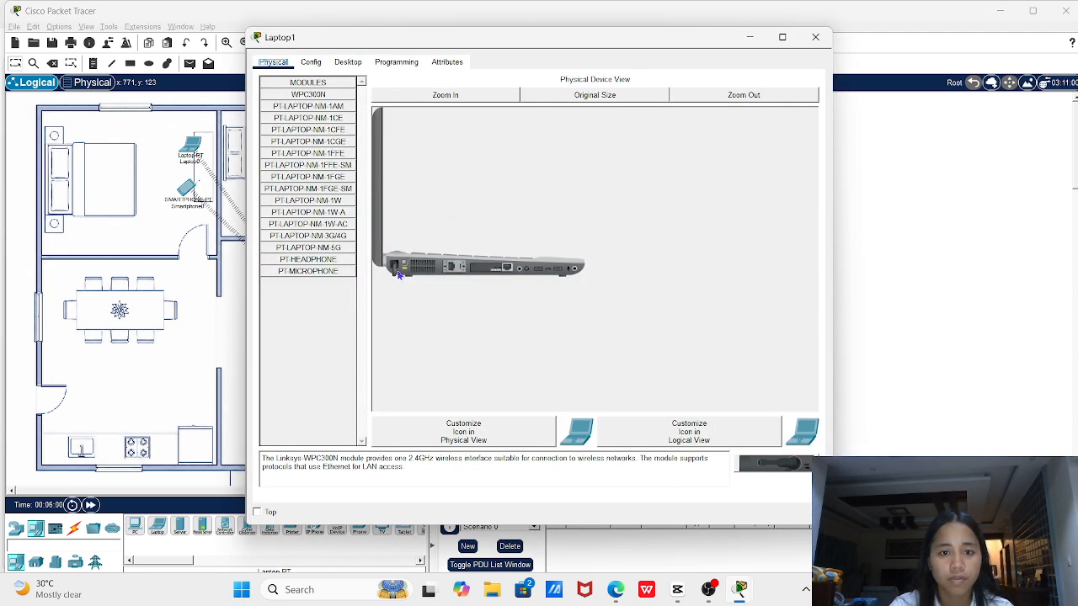
{"action": "left_click_drag", "start_coordinate": [489, 270], "coordinate": [310, 306]}
{"action": "left_click", "coordinate": [308, 94]}
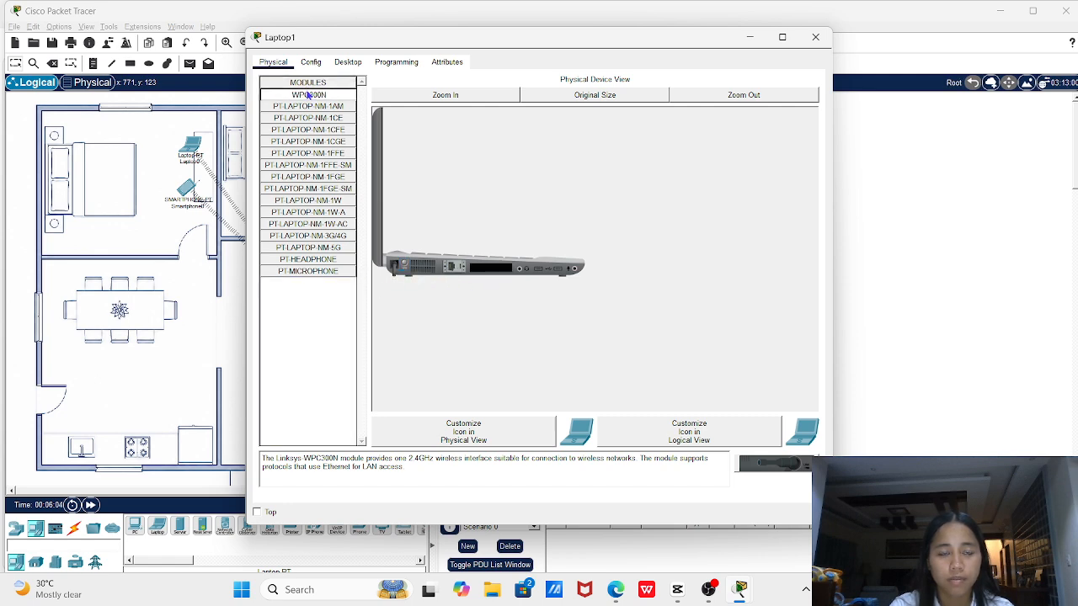
{"action": "left_click_drag", "start_coordinate": [308, 94], "coordinate": [493, 271]}
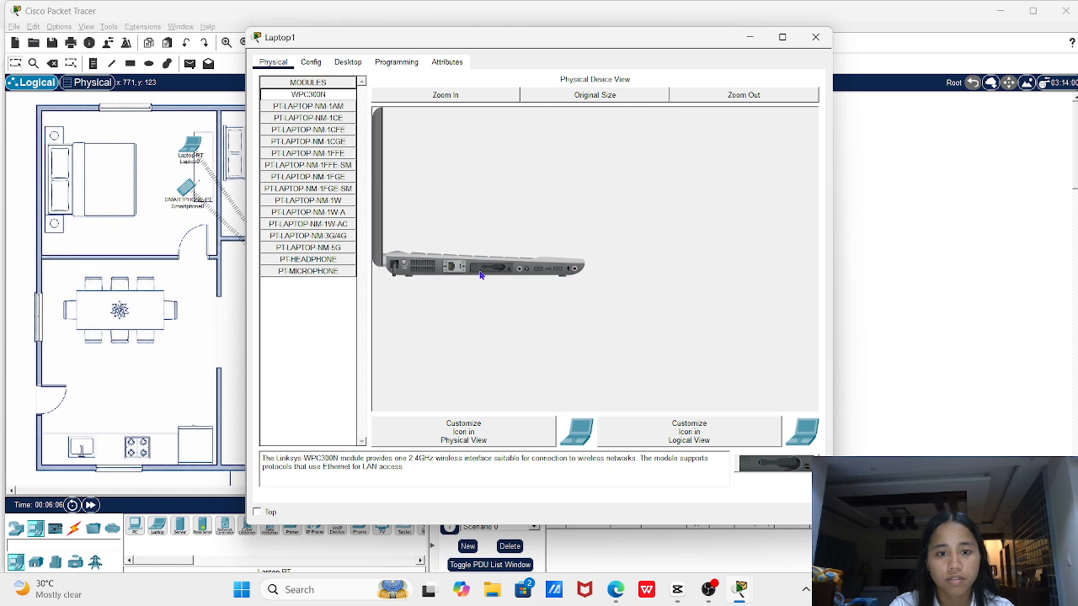
{"action": "left_click", "coordinate": [408, 269]}
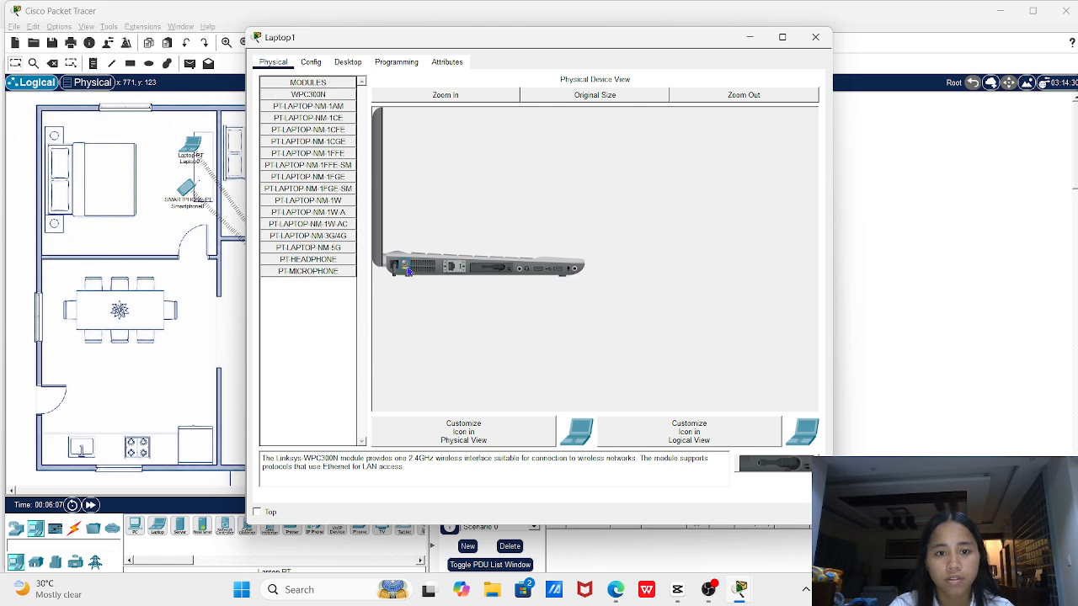
Connect Laptop1 to the PLDT network with its pre-shared key via PC Wireless, then close its window
{"action": "left_click", "coordinate": [349, 63]}
{"action": "left_click", "coordinate": [324, 221]}
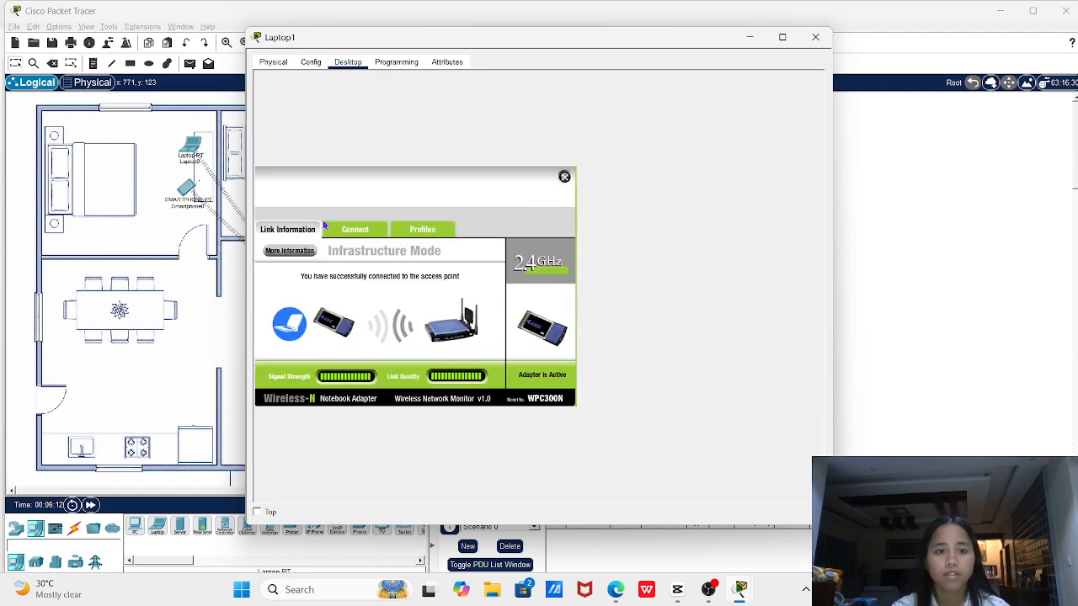
{"action": "left_click", "coordinate": [360, 231]}
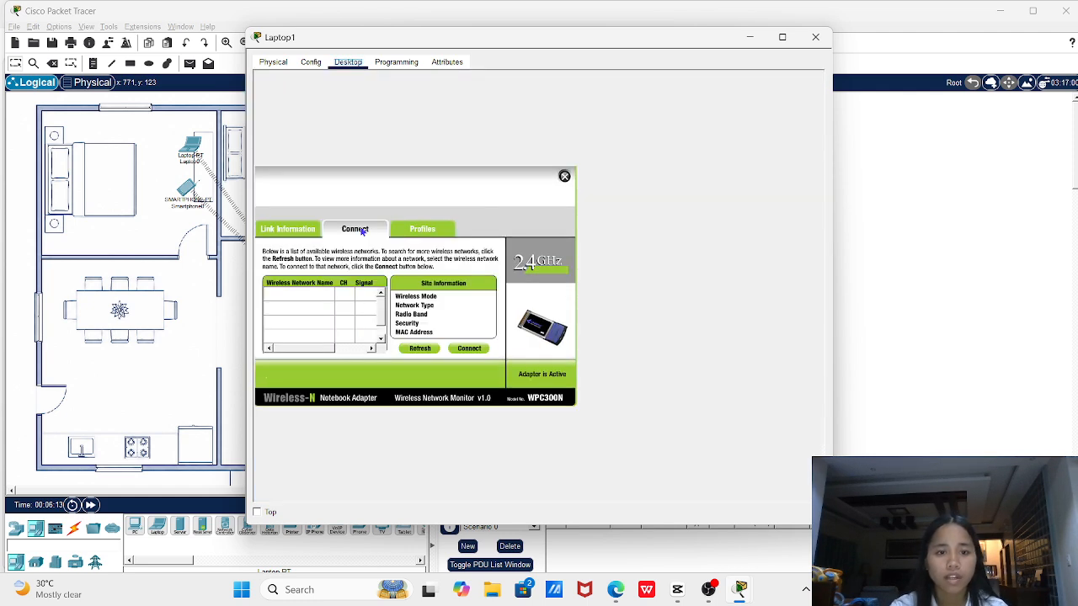
{"action": "left_click", "coordinate": [424, 352]}
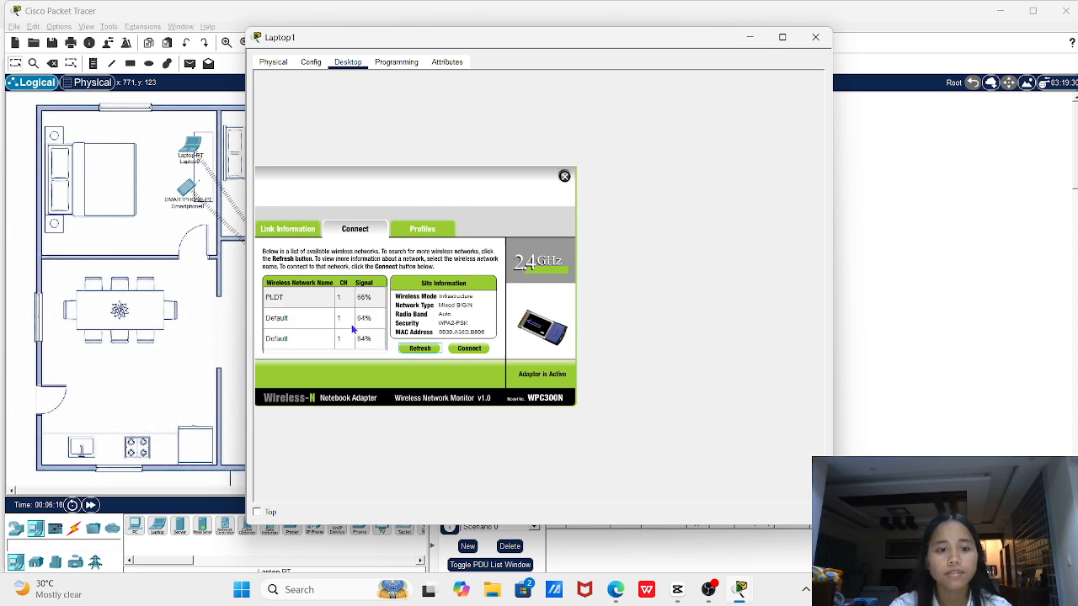
{"action": "left_click", "coordinate": [314, 300]}
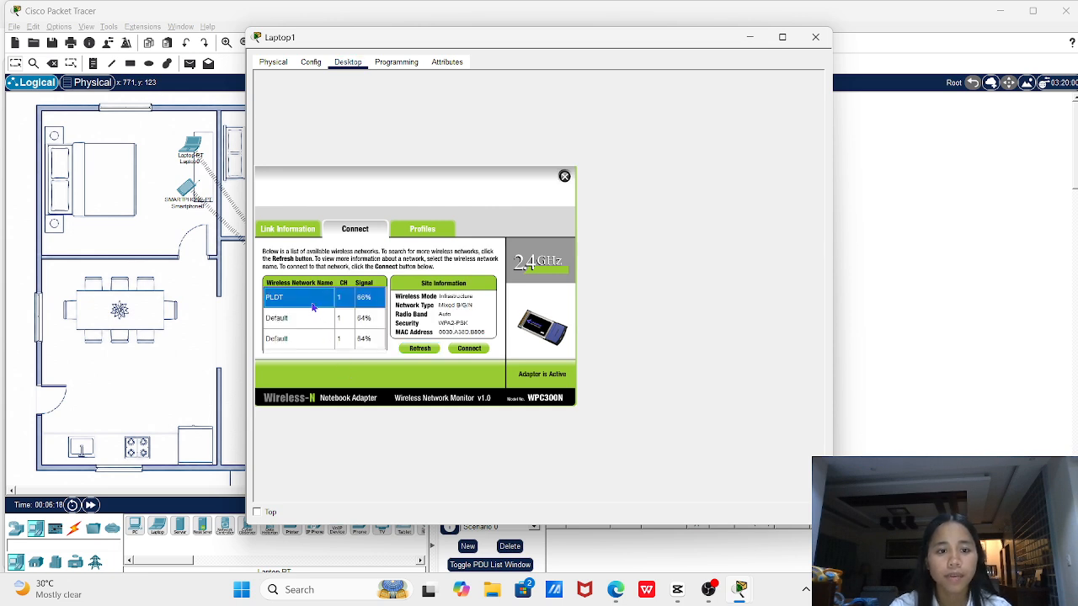
{"action": "left_click", "coordinate": [465, 349]}
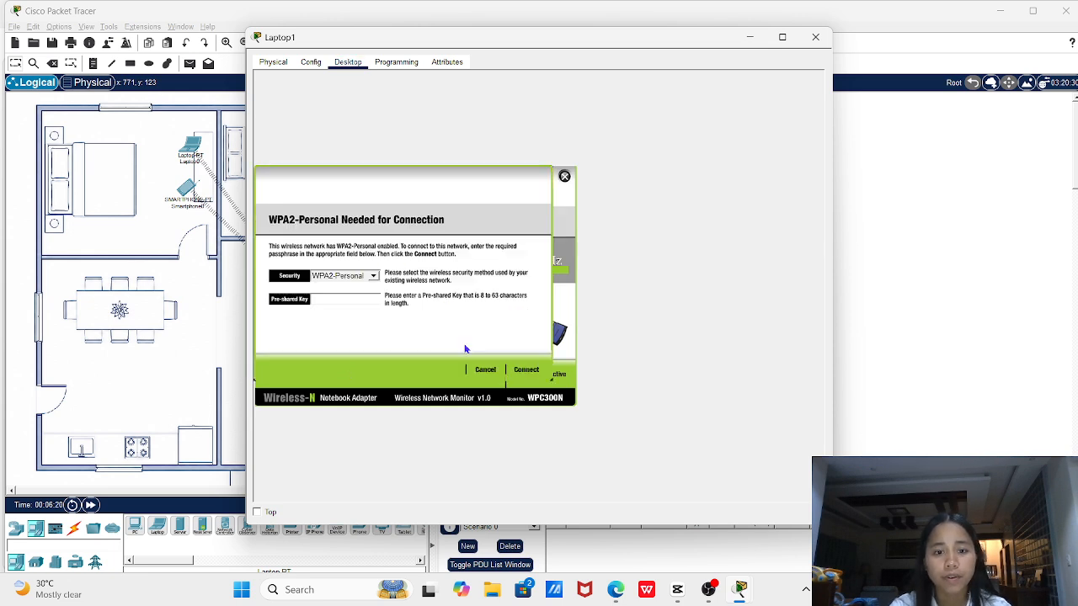
{"action": "left_click", "coordinate": [336, 302]}
{"action": "type", "text": "WIFI123"}
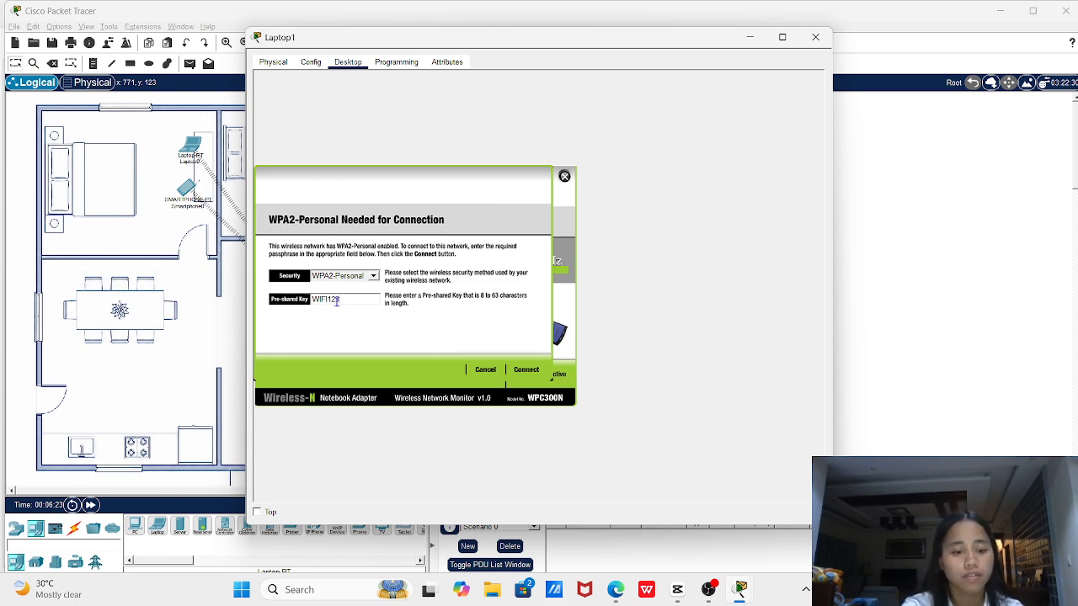
{"action": "type", "text": "4567"}
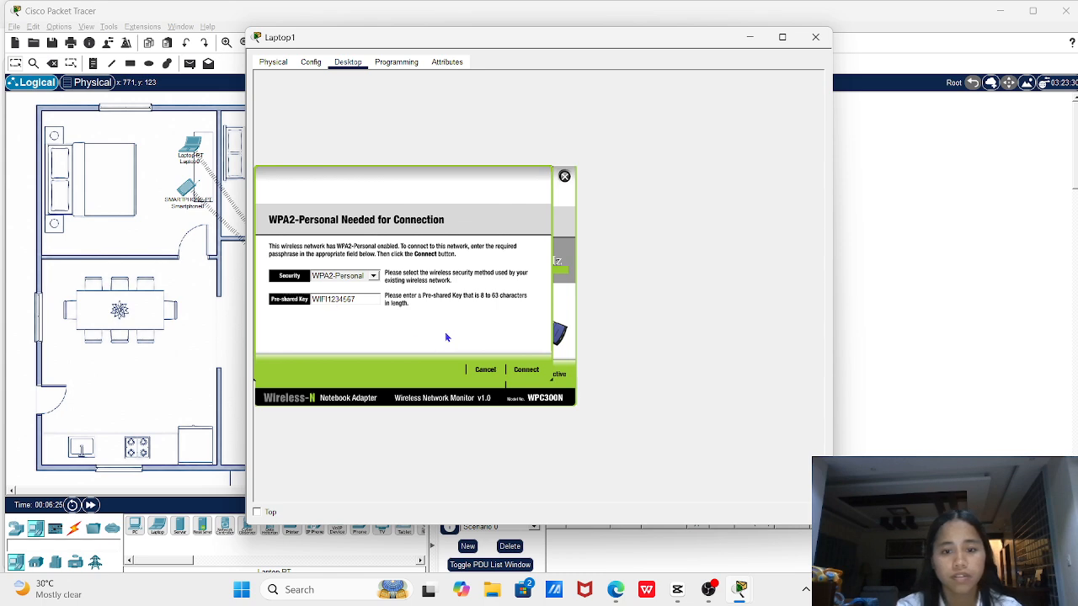
{"action": "left_click", "coordinate": [526, 370]}
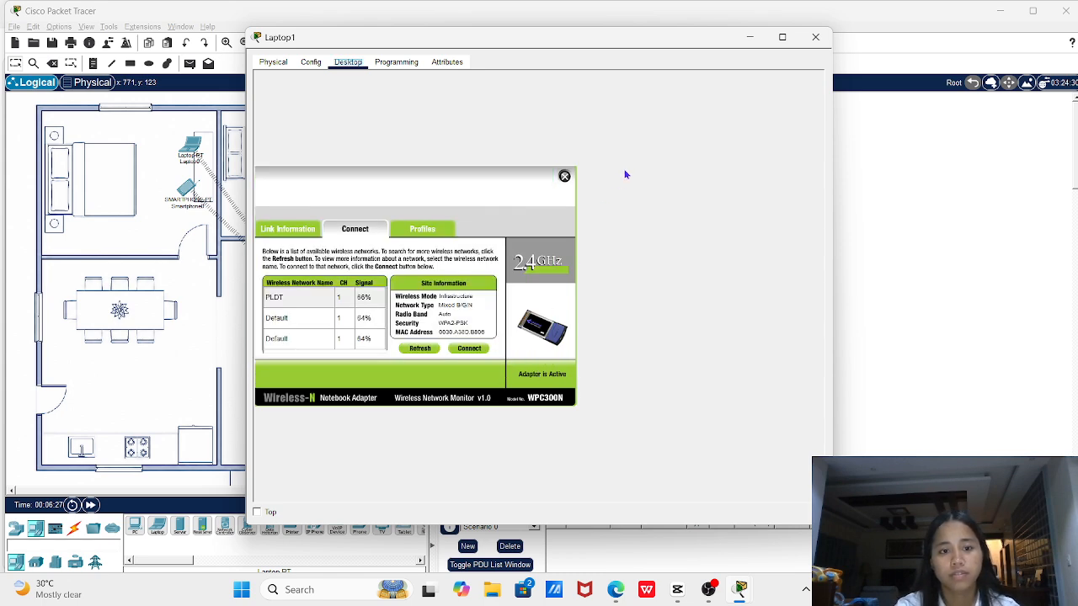
{"action": "left_click", "coordinate": [815, 37]}
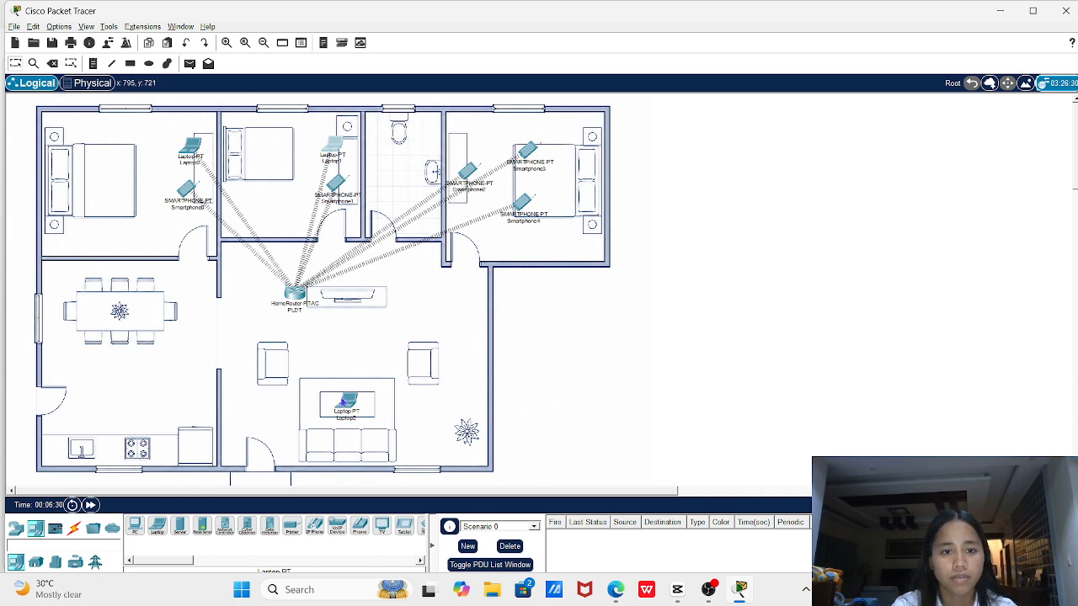
{"action": "left_click", "coordinate": [342, 403]}
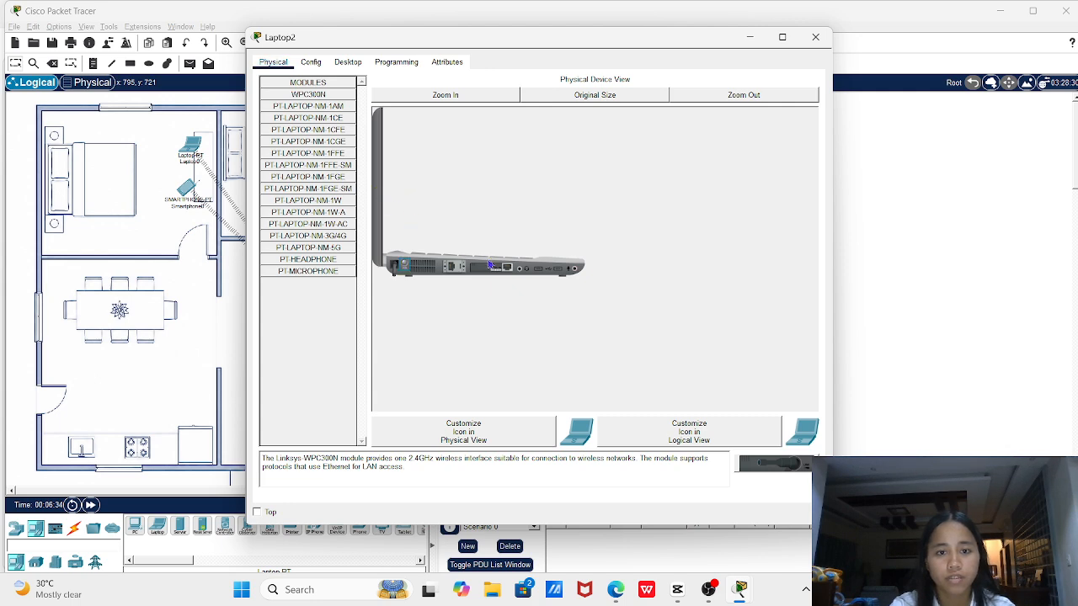
Fit Laptop2 with a WPC300N wireless module and power it on
{"action": "left_click_drag", "start_coordinate": [487, 270], "coordinate": [277, 346]}
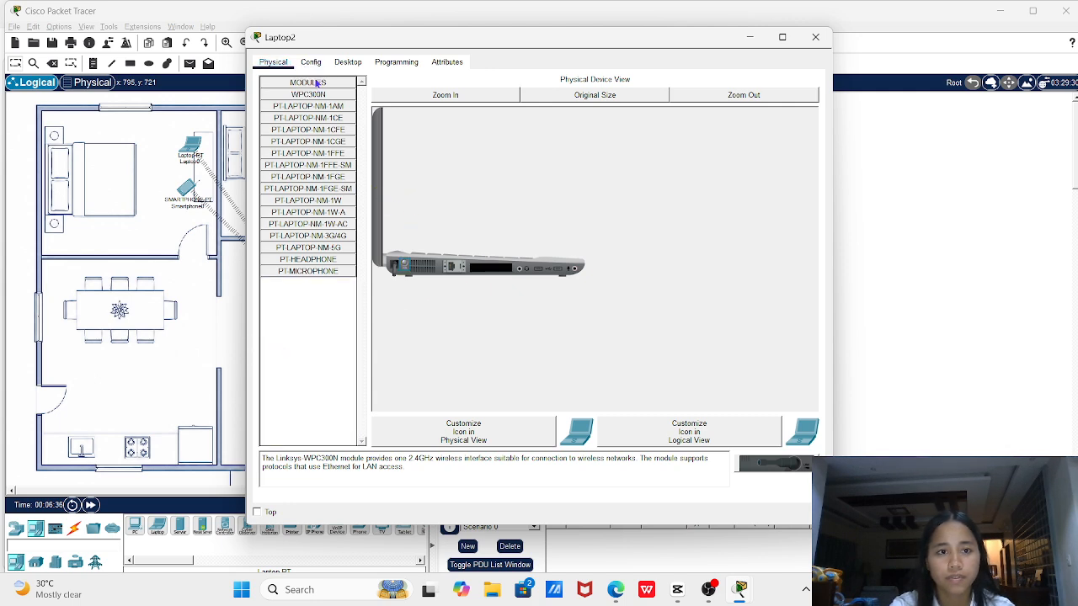
{"action": "left_click_drag", "start_coordinate": [322, 96], "coordinate": [495, 271]}
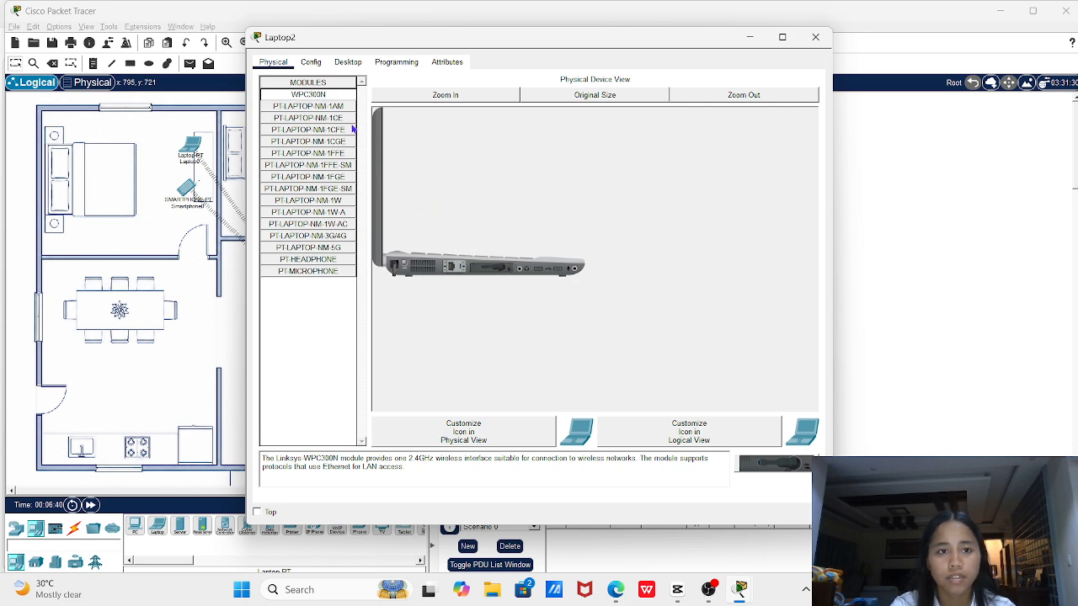
{"action": "left_click", "coordinate": [348, 62]}
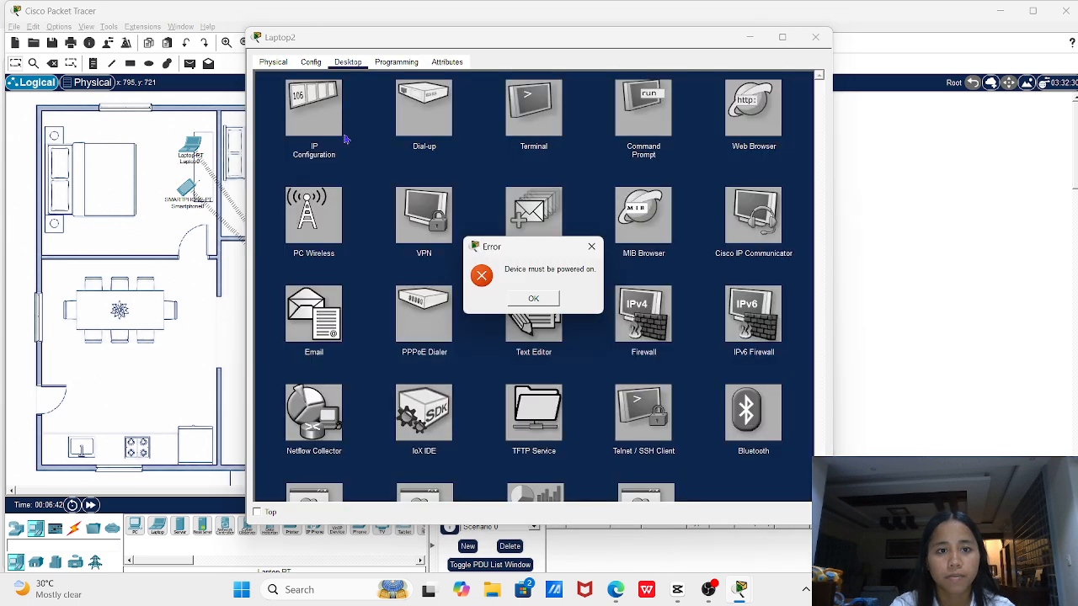
{"action": "left_click", "coordinate": [535, 299]}
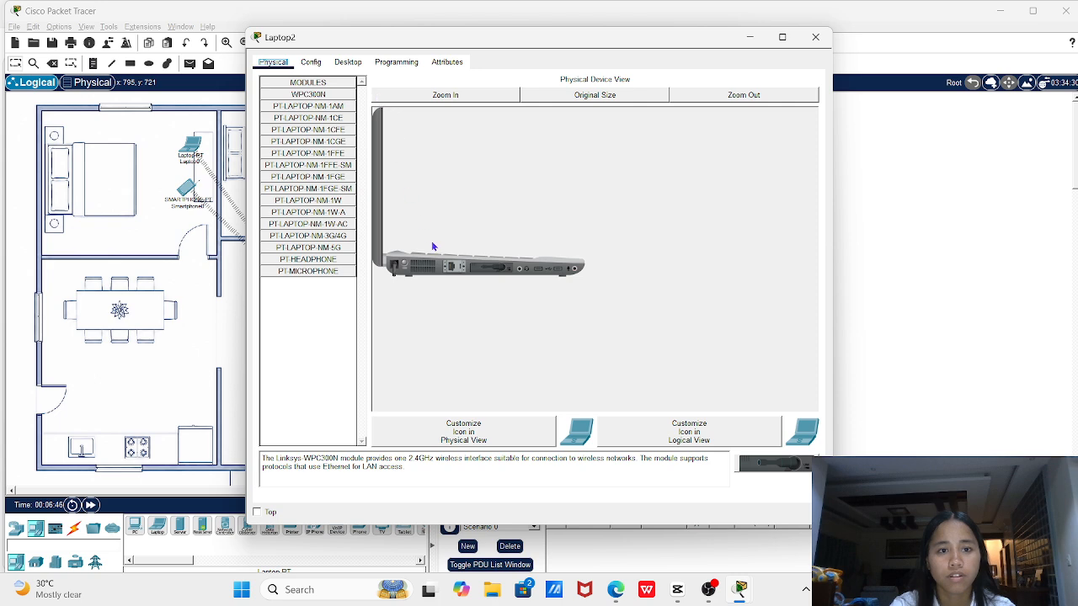
{"action": "left_click", "coordinate": [404, 266]}
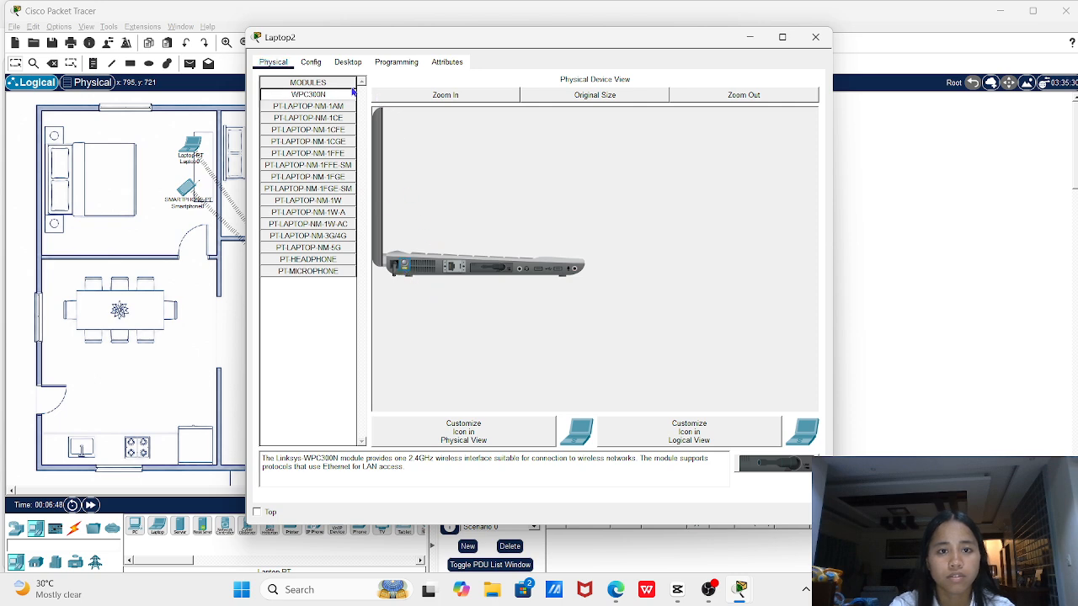
{"action": "left_click", "coordinate": [347, 62]}
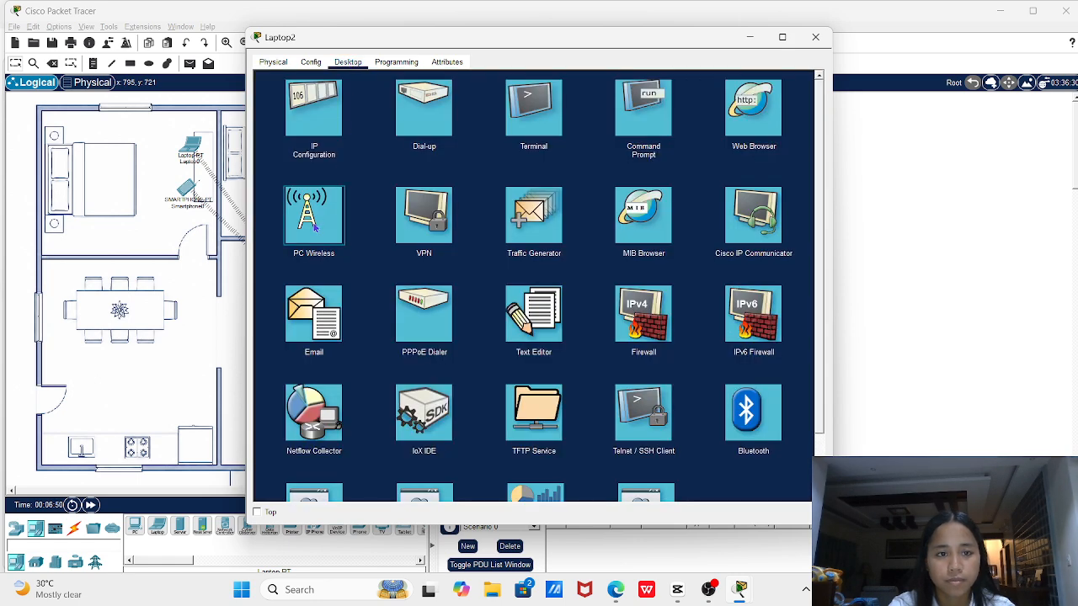
Connect Laptop2 to the PLDT network with its pre-shared key, then close its window
{"action": "left_click", "coordinate": [313, 220]}
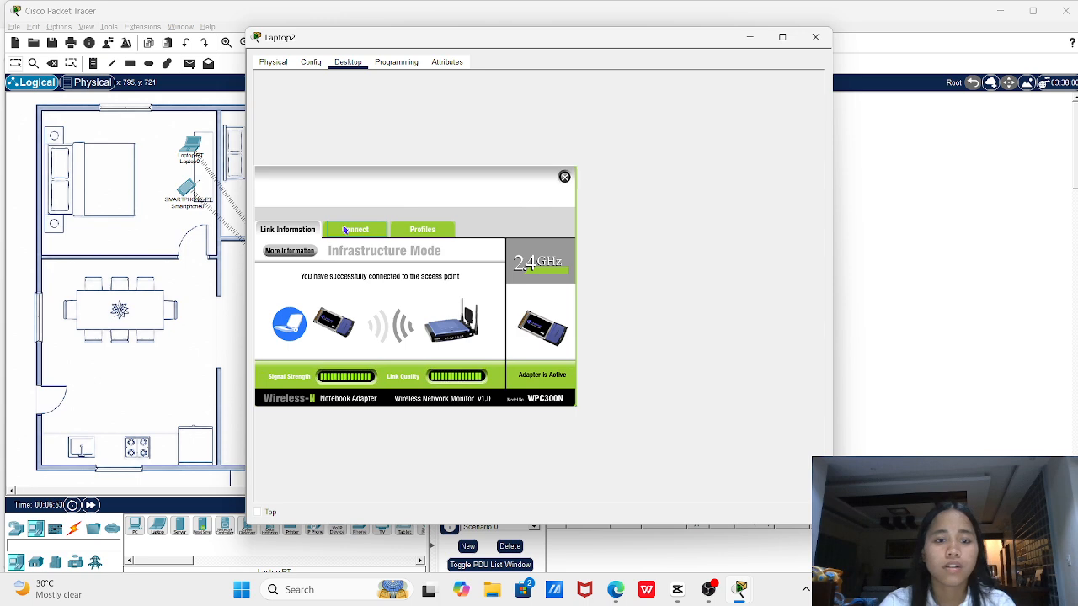
{"action": "left_click", "coordinate": [345, 230]}
{"action": "left_click", "coordinate": [423, 352]}
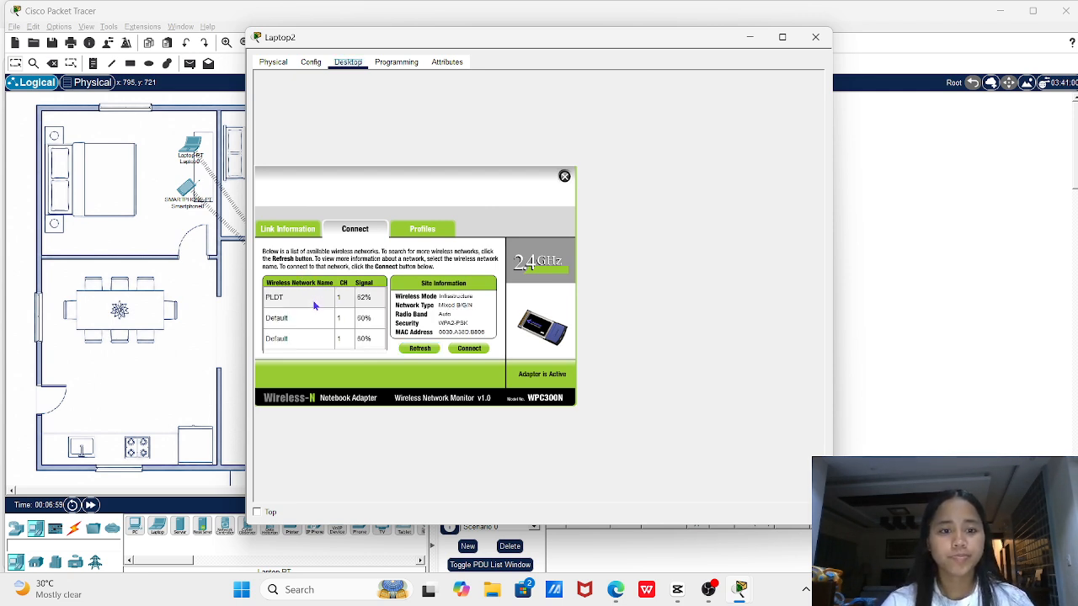
{"action": "left_click", "coordinate": [313, 306]}
{"action": "left_click", "coordinate": [469, 348]}
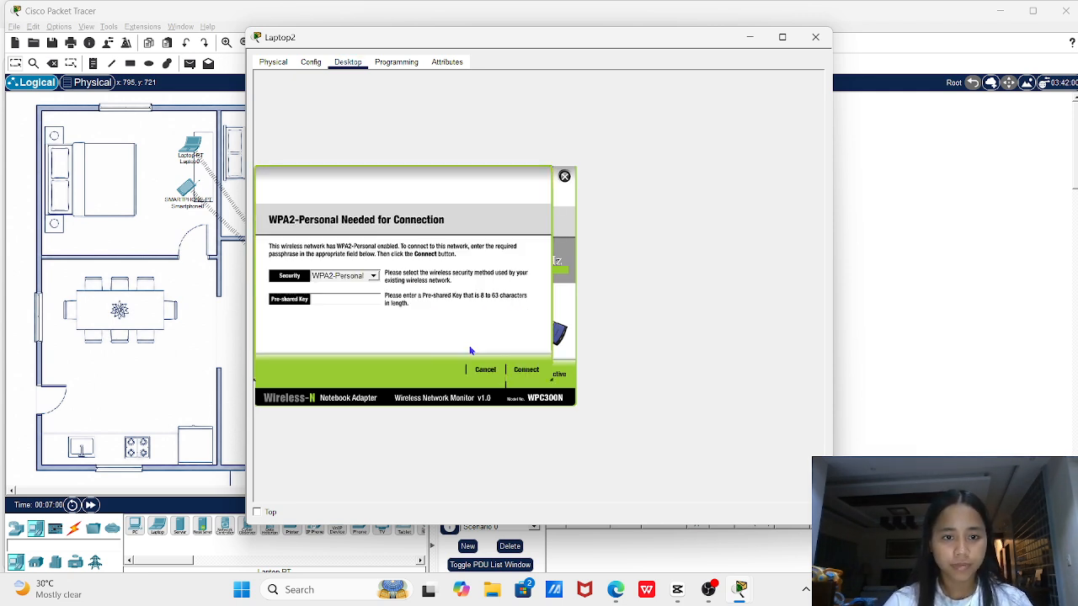
{"action": "type", "text": "Wi"}
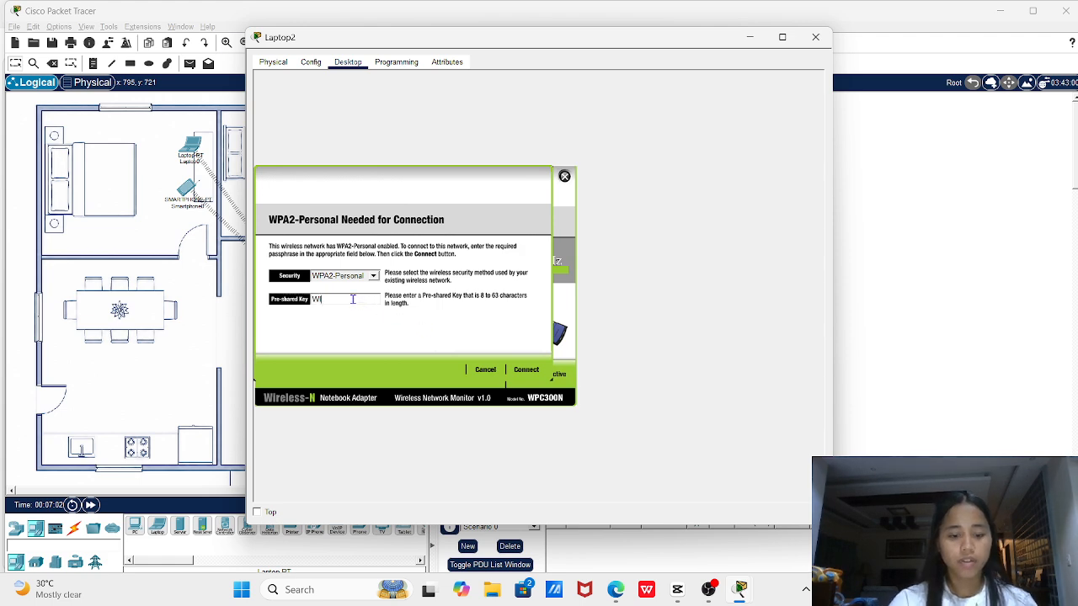
{"action": "type", "text": "Fi12"}
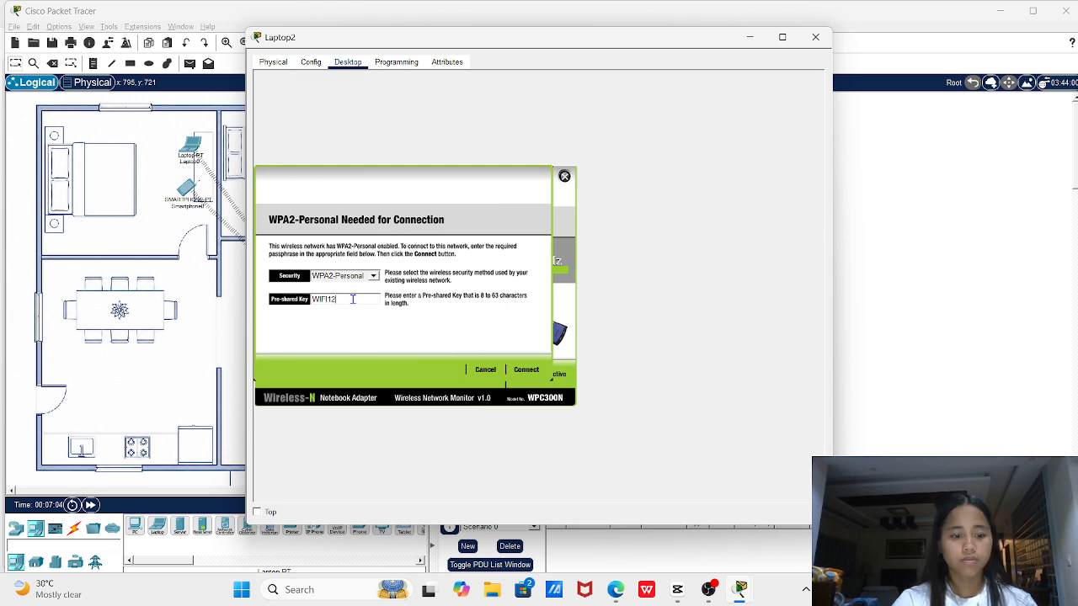
{"action": "type", "text": "34567"}
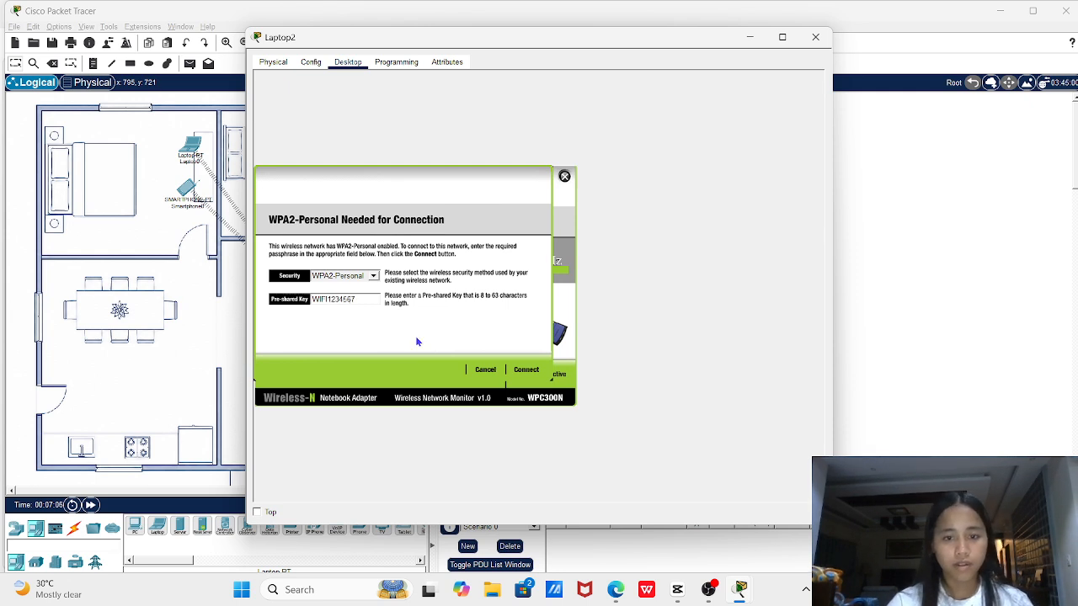
{"action": "left_click", "coordinate": [530, 371]}
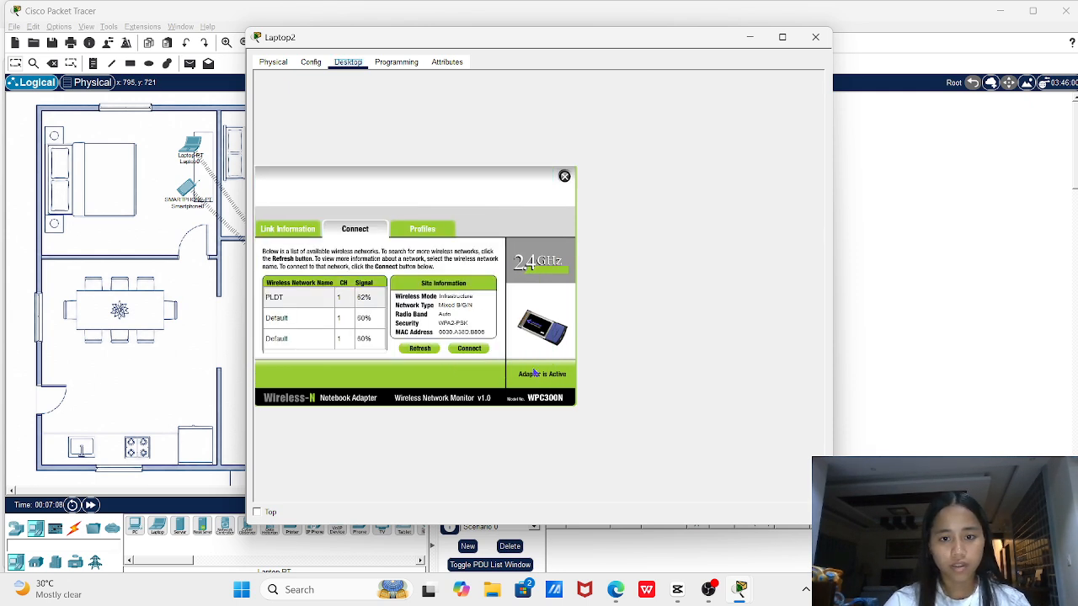
{"action": "left_click", "coordinate": [815, 37]}
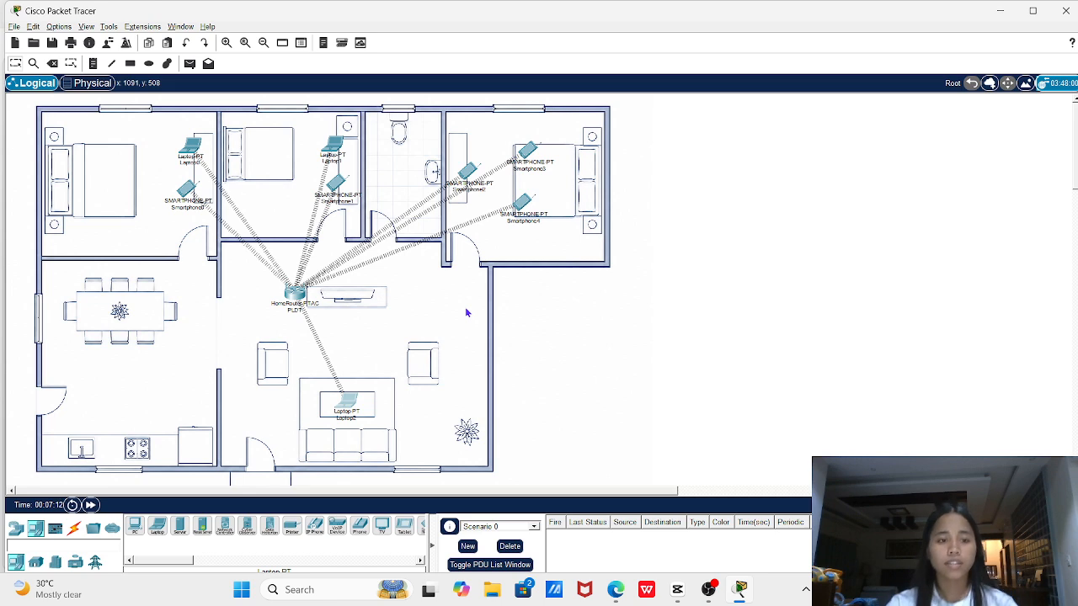
{"action": "left_click", "coordinate": [193, 208]}
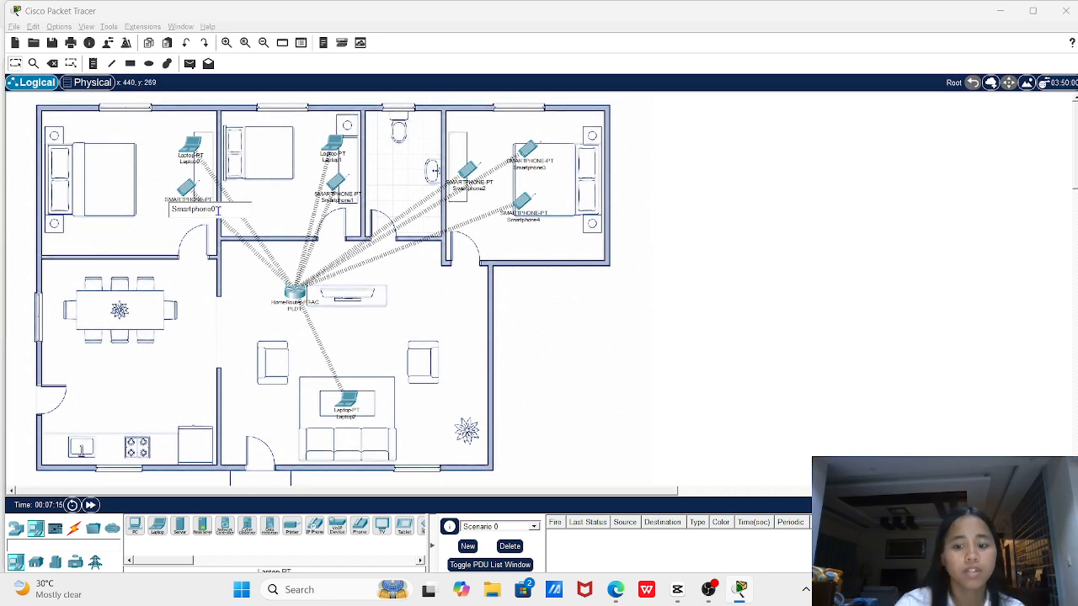
Rename Smartphone0 to IPHONE 13
{"action": "key", "text": "BackSpace"}
{"action": "key", "text": "BackSpace"}
{"action": "key", "text": "BackSpace"}
{"action": "key", "text": "BackSpace"}
{"action": "key", "text": "BackSpace"}
{"action": "key", "text": "BackSpace"}
{"action": "key", "text": "BackSpace"}
{"action": "key", "text": "BackSpace"}
{"action": "key", "text": "BackSpace"}
{"action": "key", "text": "BackSpace"}
{"action": "key", "text": "BackSpace"}
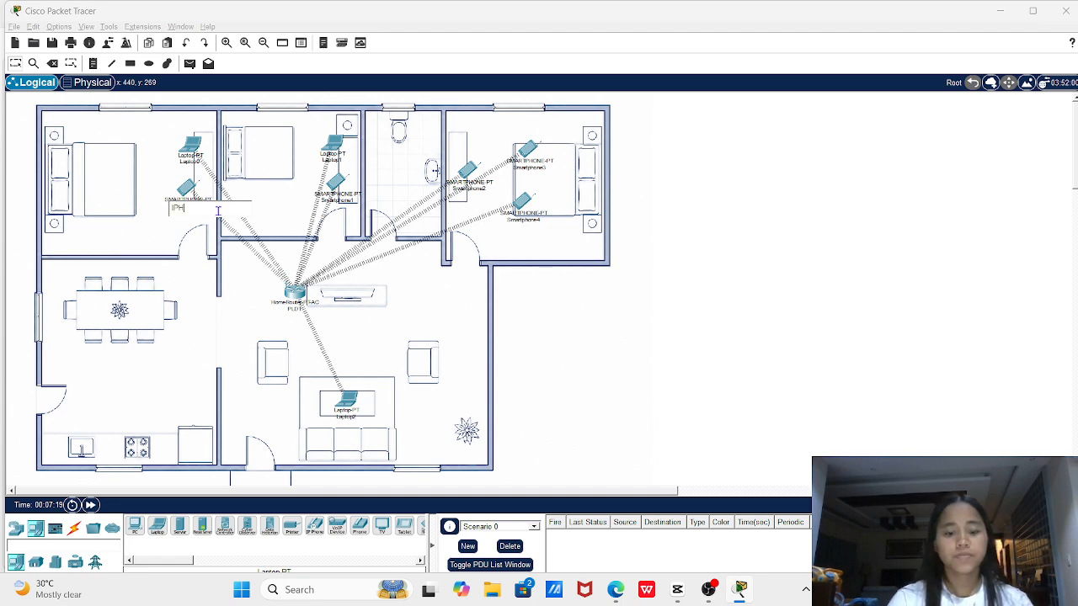
{"action": "type", "text": "IPHONE"}
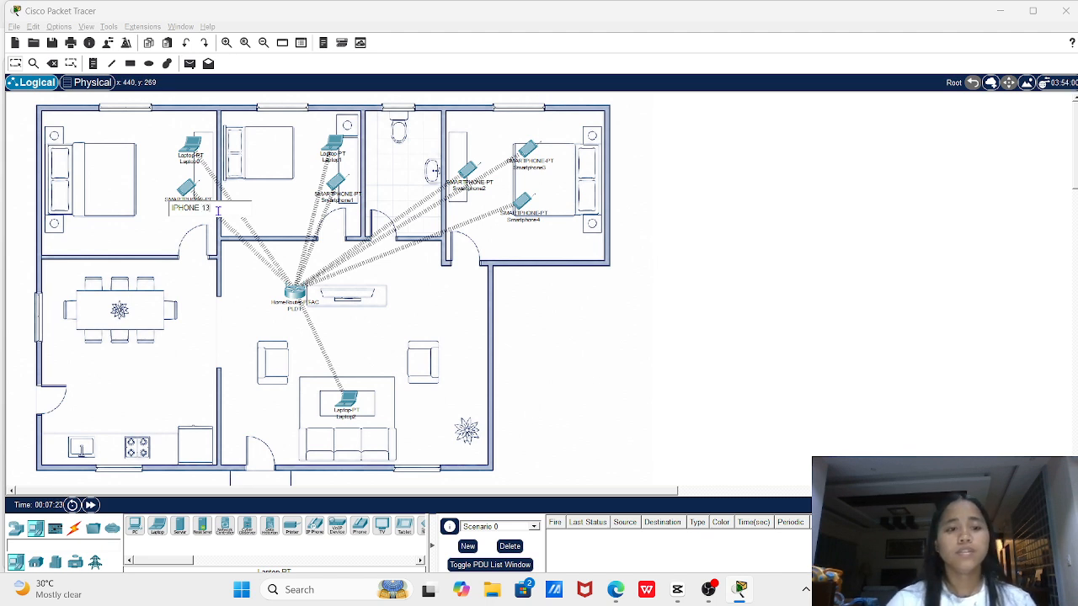
{"action": "type", "text": " 13"}
{"action": "key", "text": "Return"}
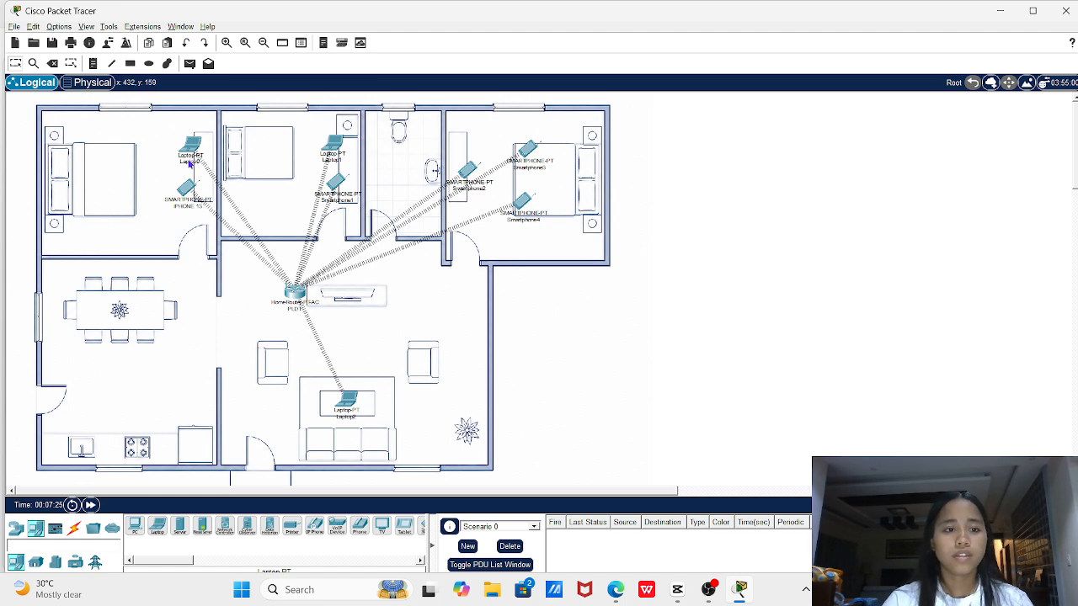
Relabel Laptop0, Laptop1 and Laptop2 as HP, LENOVO and ASUS
{"action": "left_click", "coordinate": [190, 162]}
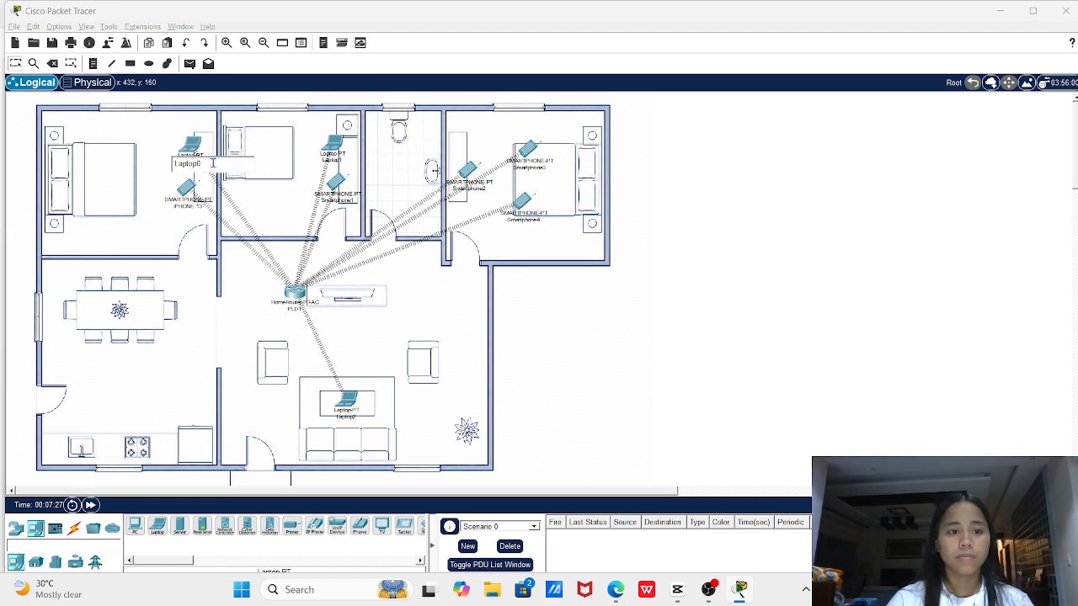
{"action": "key", "text": "BackSpace"}
{"action": "key", "text": "BackSpace"}
{"action": "key", "text": "BackSpace"}
{"action": "key", "text": "BackSpace"}
{"action": "key", "text": "BackSpace"}
{"action": "key", "text": "BackSpace"}
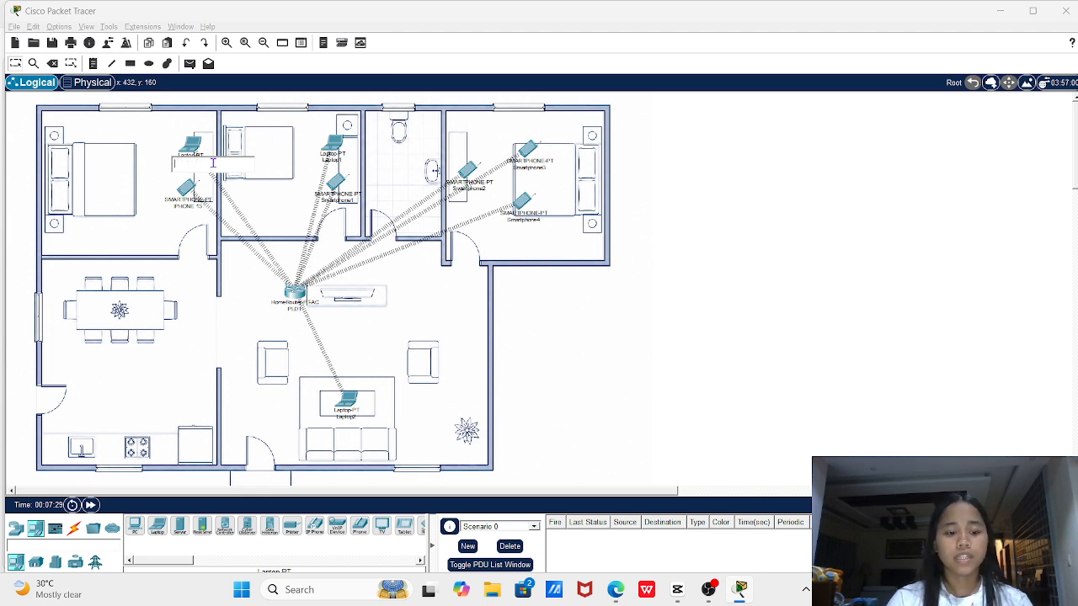
{"action": "type", "text": "HP"}
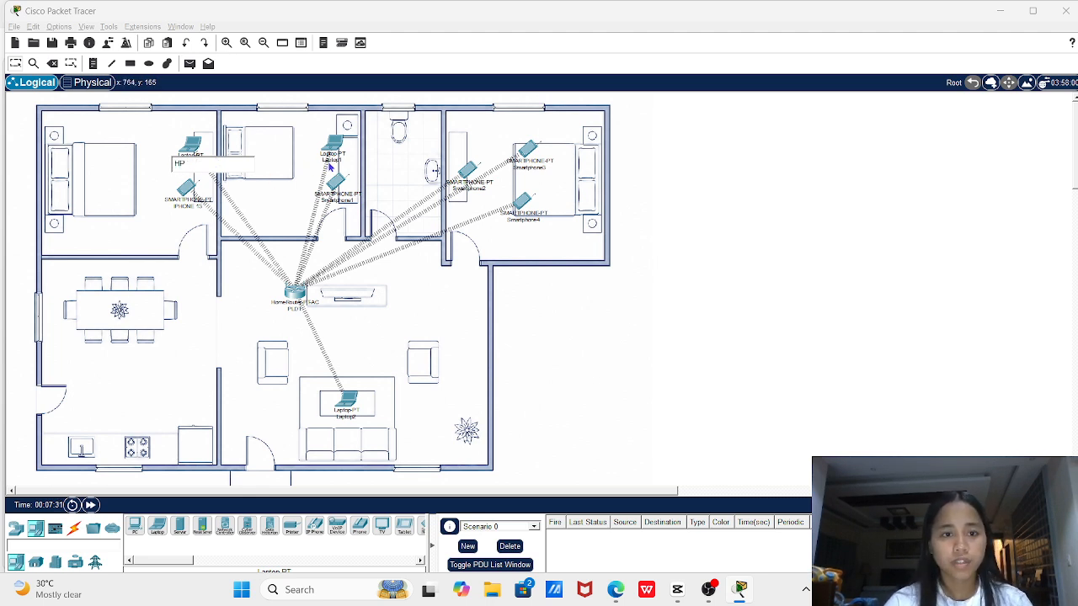
{"action": "key", "text": "Return"}
{"action": "left_click", "coordinate": [331, 162]}
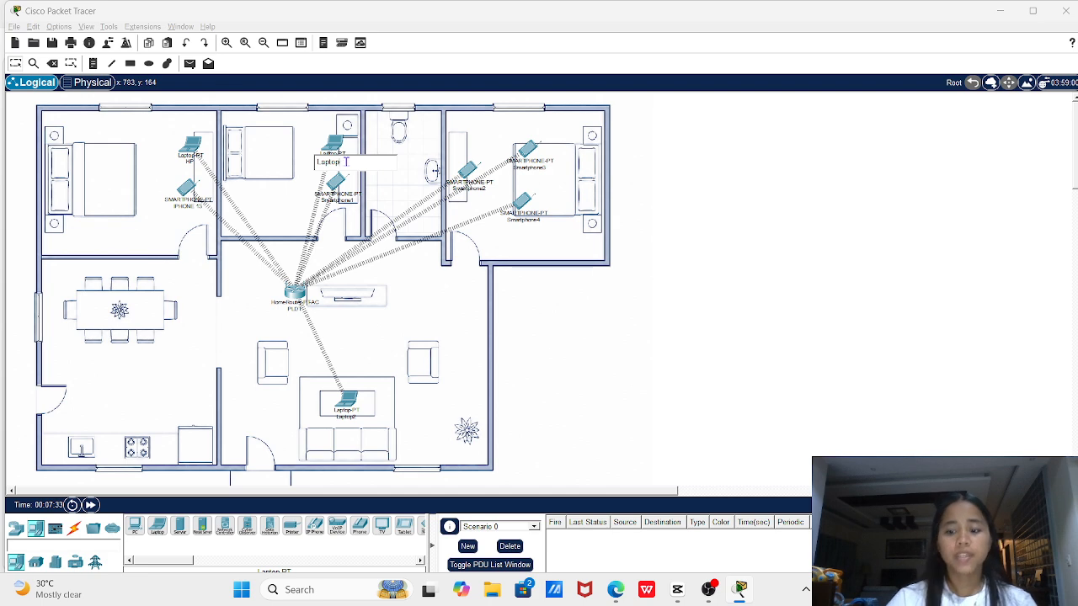
{"action": "type", "text": "LEN"}
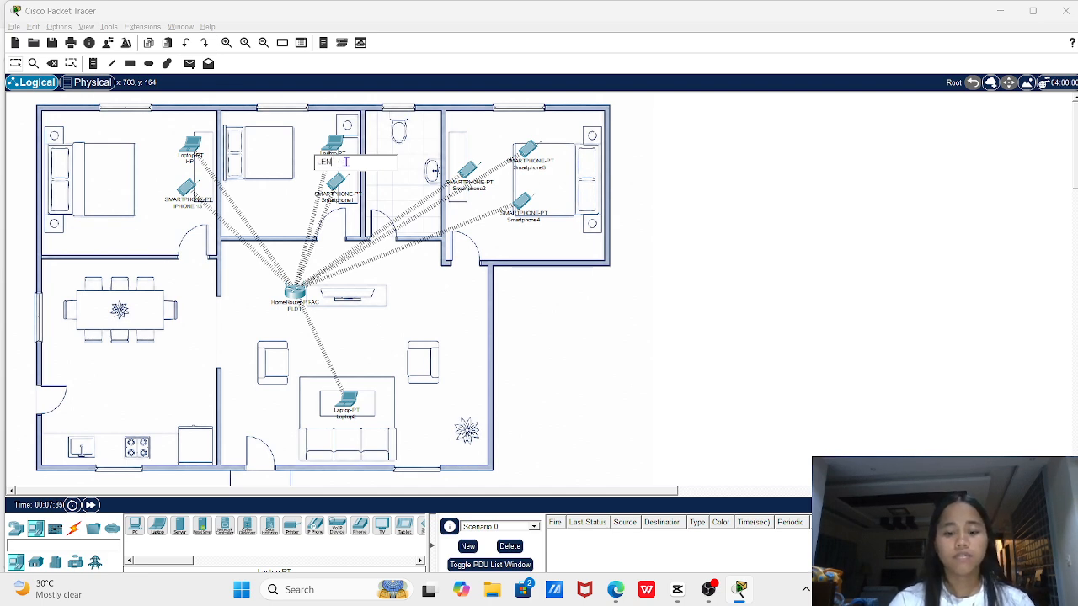
{"action": "type", "text": "OVO"}
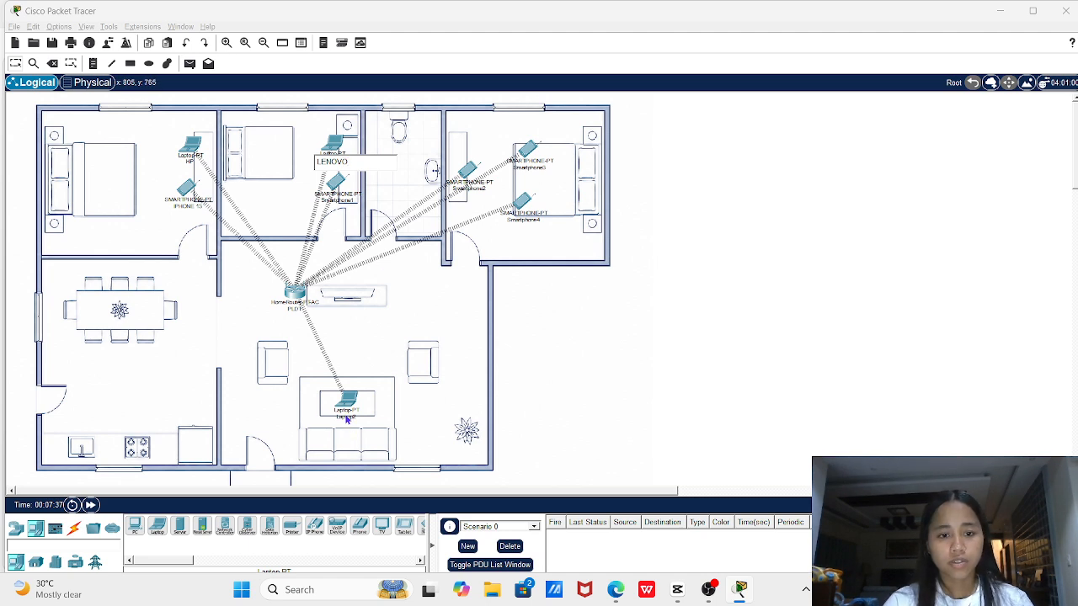
{"action": "left_click", "coordinate": [346, 419]}
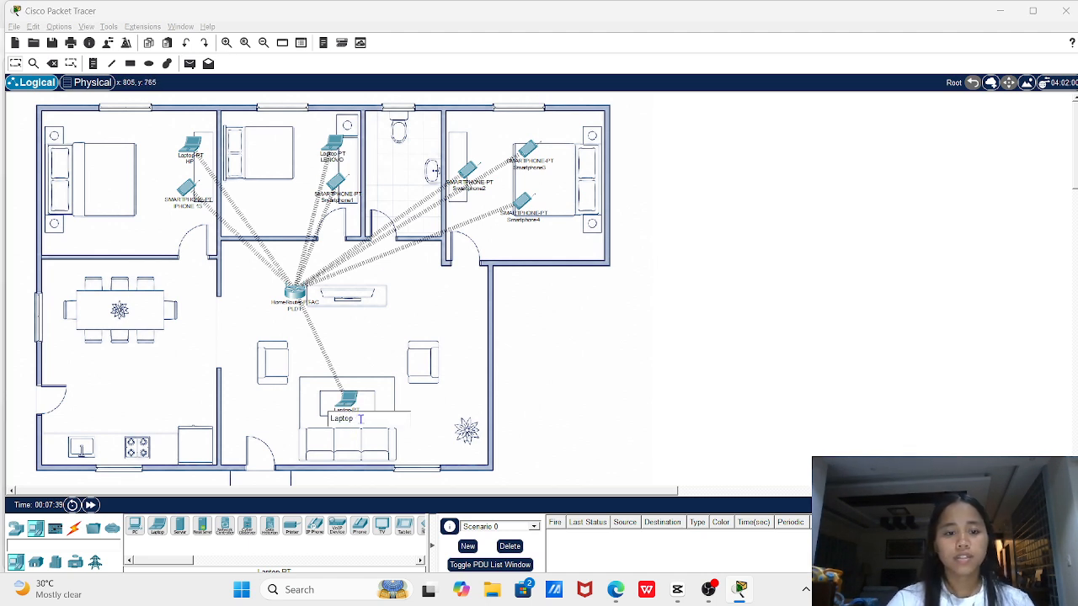
{"action": "type", "text": "ASUS"}
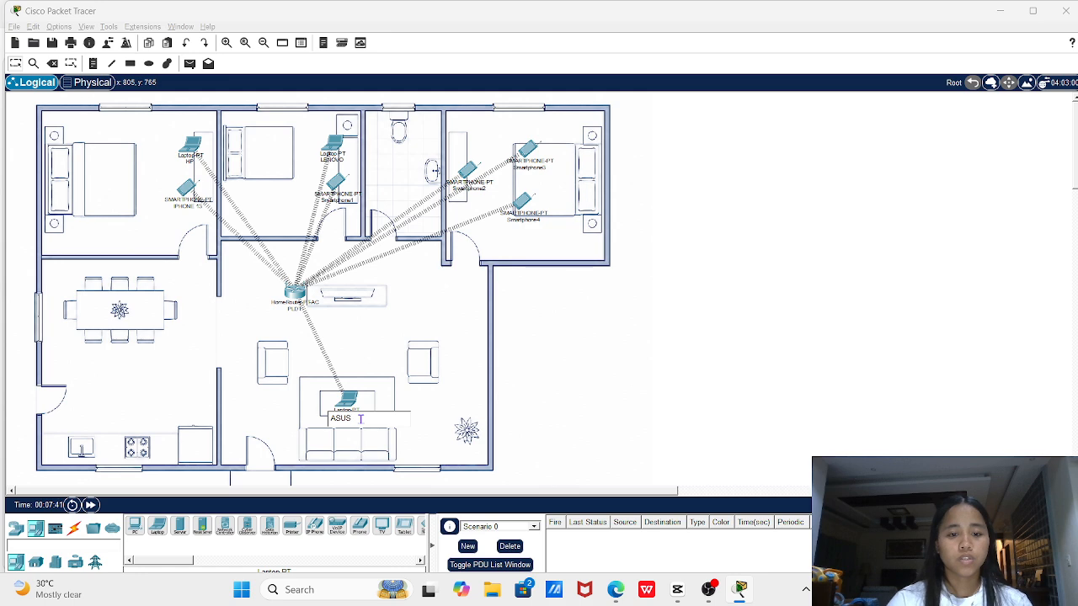
{"action": "left_click", "coordinate": [335, 205]}
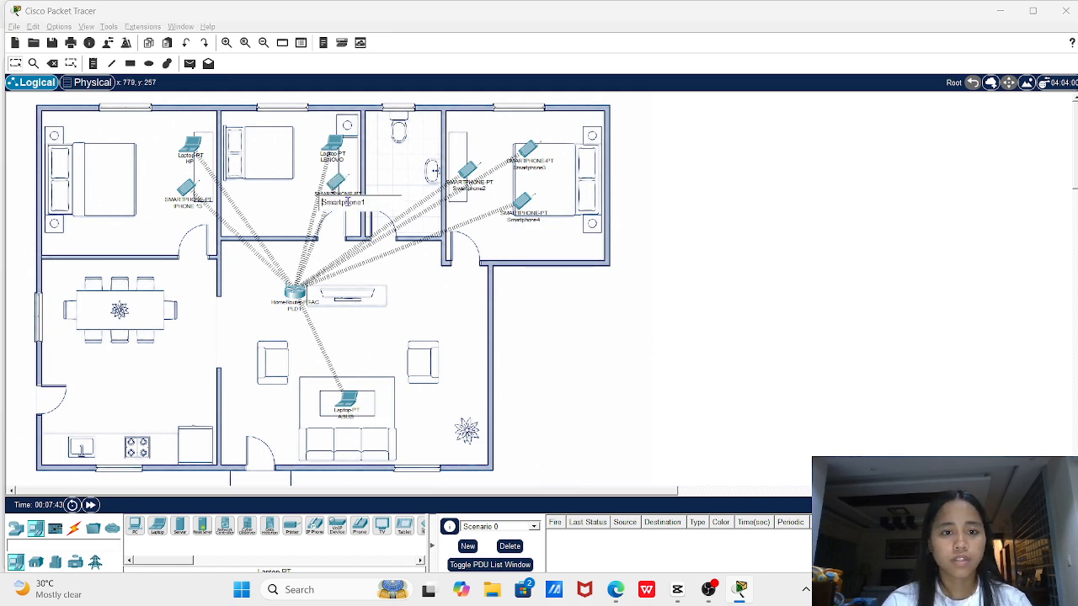
Relabel Smartphone1 through Smartphone4 as IPHONE 16, SAMSUNG, VIVO and OPPO
{"action": "key", "text": "BackSpace"}
{"action": "key", "text": "BackSpace"}
{"action": "key", "text": "BackSpace"}
{"action": "key", "text": "BackSpace"}
{"action": "key", "text": "BackSpace"}
{"action": "key", "text": "BackSpace"}
{"action": "key", "text": "BackSpace"}
{"action": "key", "text": "BackSpace"}
{"action": "key", "text": "BackSpace"}
{"action": "key", "text": "BackSpace"}
{"action": "key", "text": "BackSpace"}
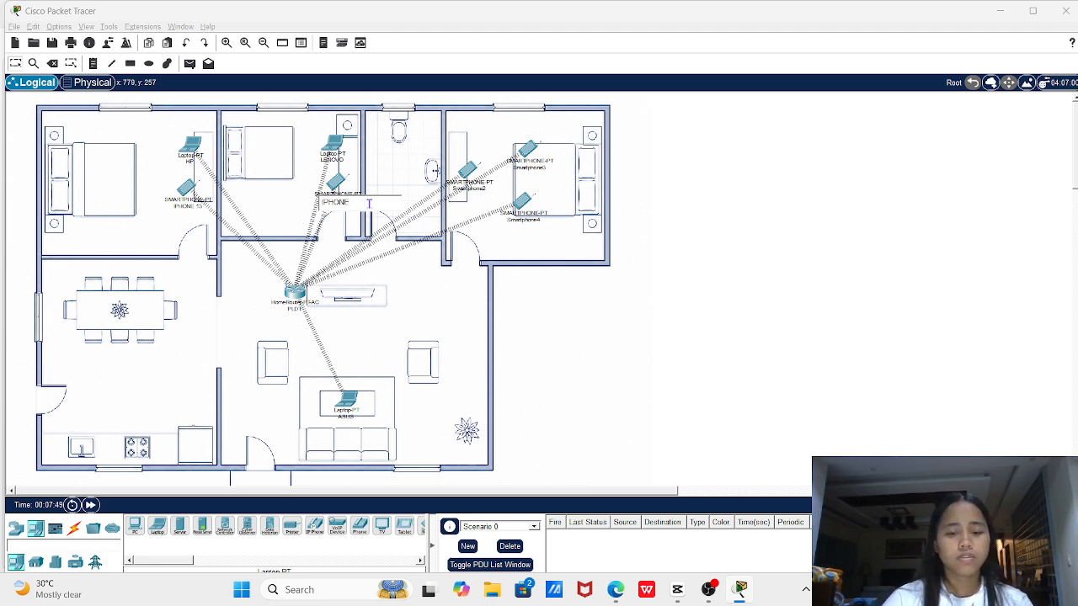
{"action": "type", "text": "IPHONE 1"}
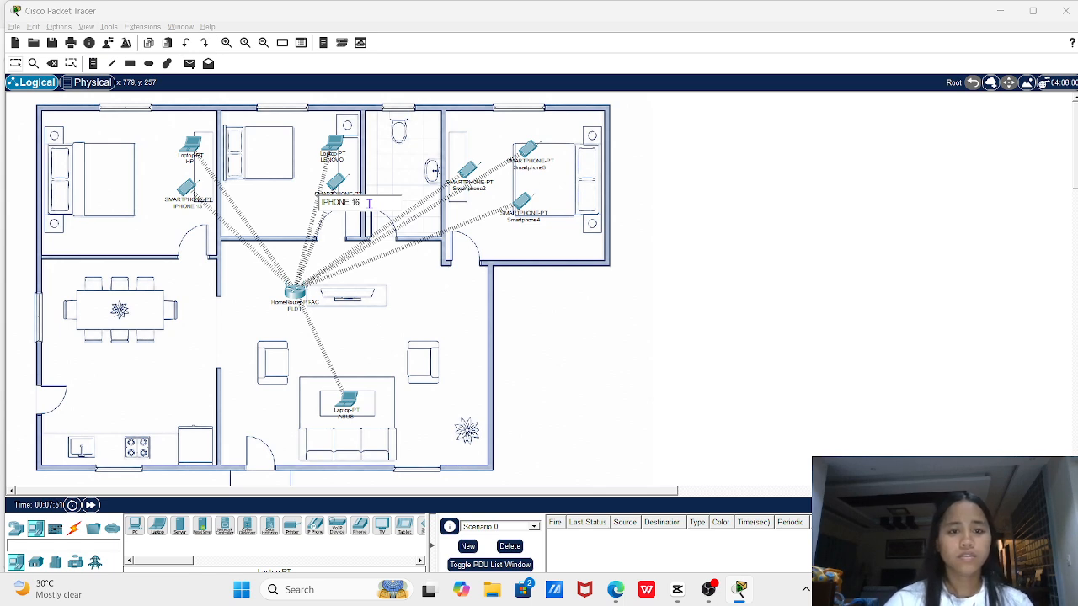
{"action": "type", "text": "6"}
{"action": "left_click", "coordinate": [480, 191]}
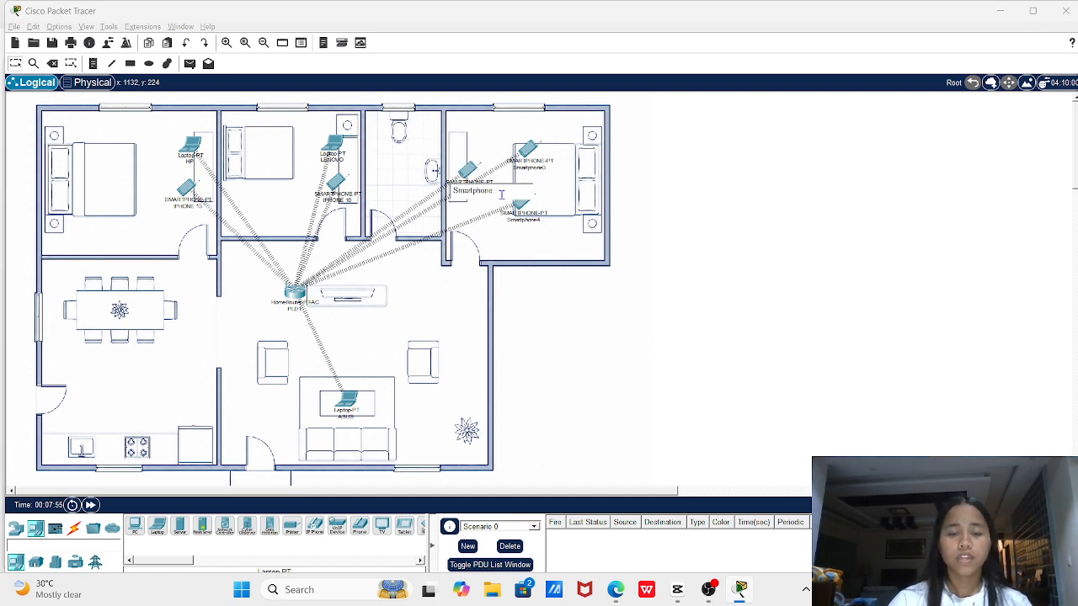
{"action": "key", "text": "BackSpace"}
{"action": "key", "text": "BackSpace"}
{"action": "key", "text": "BackSpace"}
{"action": "key", "text": "BackSpace"}
{"action": "key", "text": "BackSpace"}
{"action": "key", "text": "BackSpace"}
{"action": "key", "text": "BackSpace"}
{"action": "key", "text": "BackSpace"}
{"action": "key", "text": "BackSpace"}
{"action": "key", "text": "BackSpace"}
{"action": "type", "text": "SAMSUNG"}
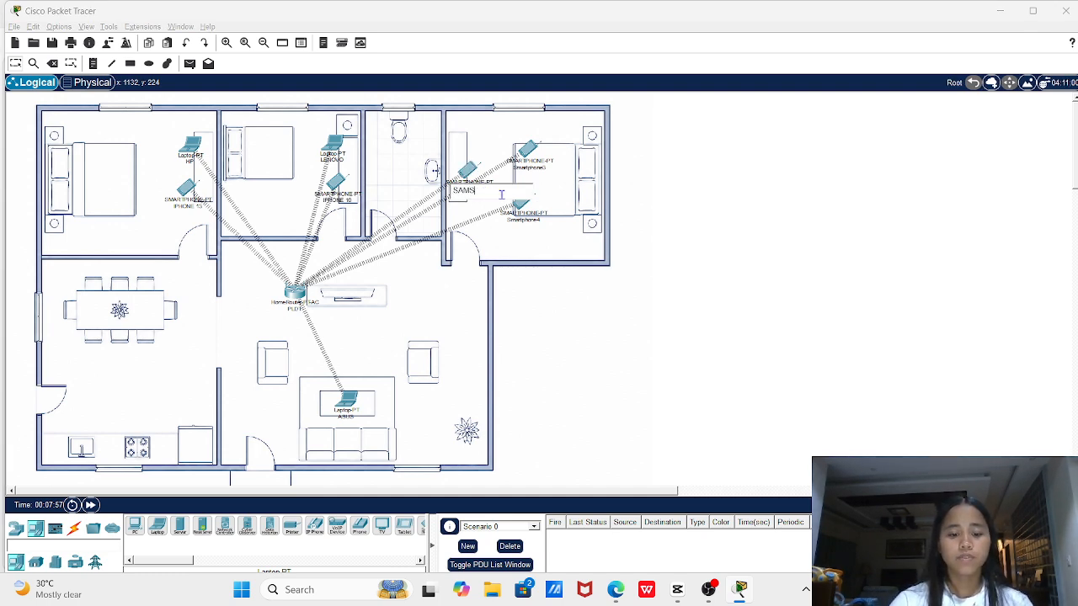
{"action": "left_click", "coordinate": [551, 170]}
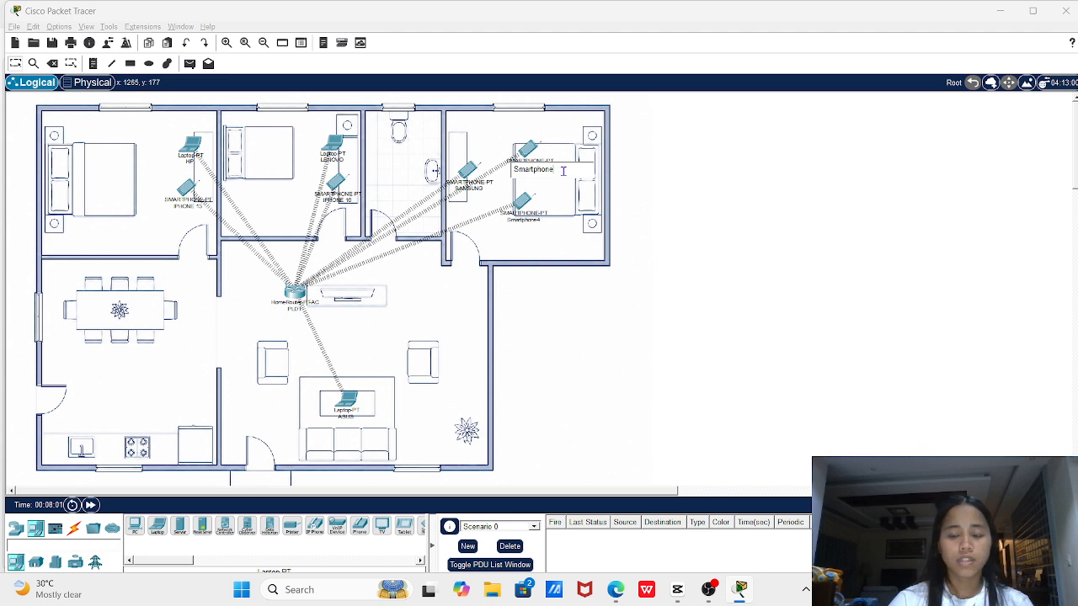
{"action": "key", "text": "BackSpace"}
{"action": "key", "text": "BackSpace"}
{"action": "key", "text": "BackSpace"}
{"action": "key", "text": "BackSpace"}
{"action": "key", "text": "BackSpace"}
{"action": "key", "text": "BackSpace"}
{"action": "key", "text": "BackSpace"}
{"action": "key", "text": "BackSpace"}
{"action": "key", "text": "BackSpace"}
{"action": "key", "text": "BackSpace"}
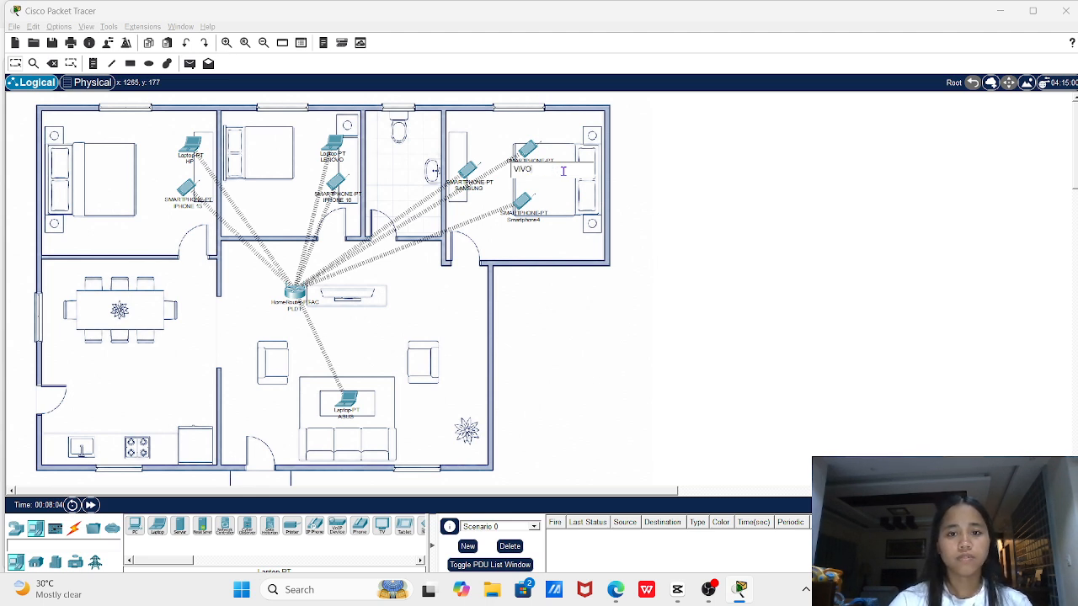
{"action": "type", "text": "VIVO"}
{"action": "left_click", "coordinate": [533, 223]}
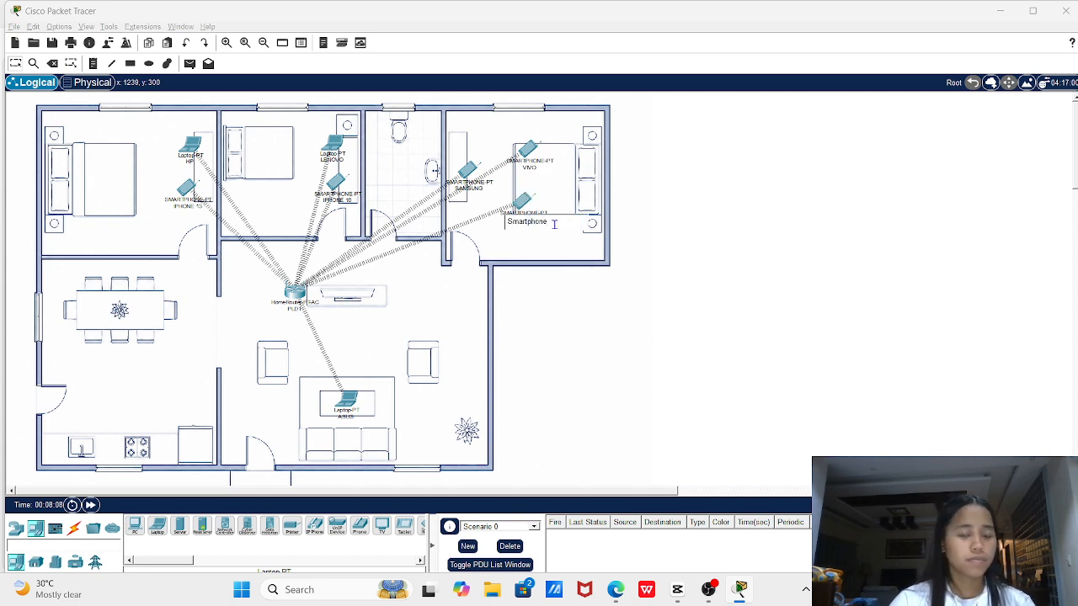
{"action": "key", "text": "BackSpace"}
{"action": "key", "text": "BackSpace"}
{"action": "key", "text": "BackSpace"}
{"action": "key", "text": "BackSpace"}
{"action": "key", "text": "BackSpace"}
{"action": "key", "text": "BackSpace"}
{"action": "key", "text": "BackSpace"}
{"action": "key", "text": "BackSpace"}
{"action": "key", "text": "BackSpace"}
{"action": "key", "text": "BackSpace"}
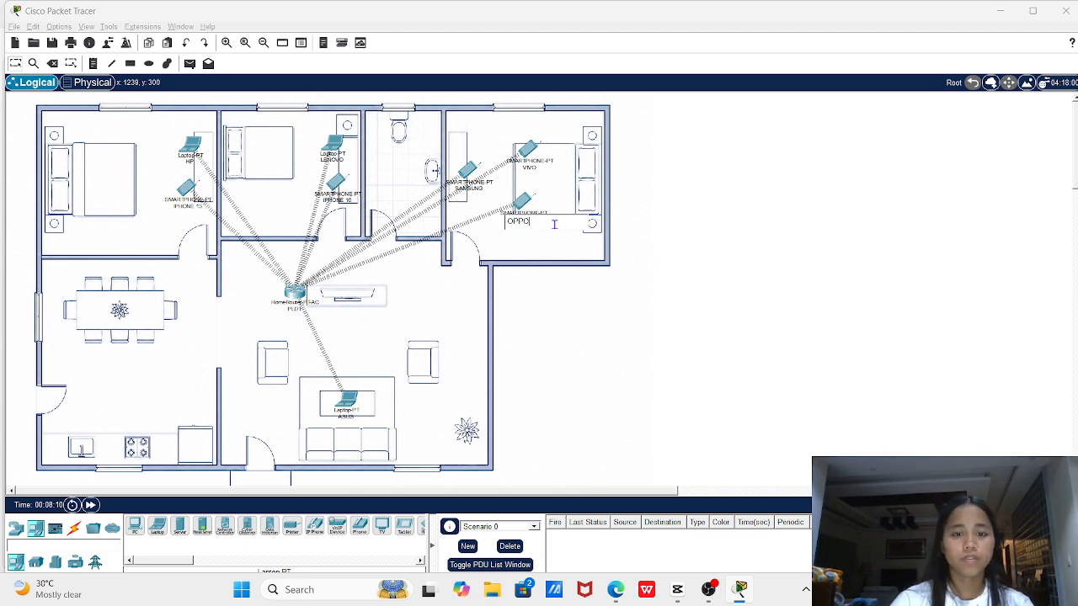
{"action": "left_click", "coordinate": [193, 148]}
Set the HP laptop's logical-view icon to Pictures\PICS\HP.png, then close its window
{"action": "left_click", "coordinate": [194, 148]}
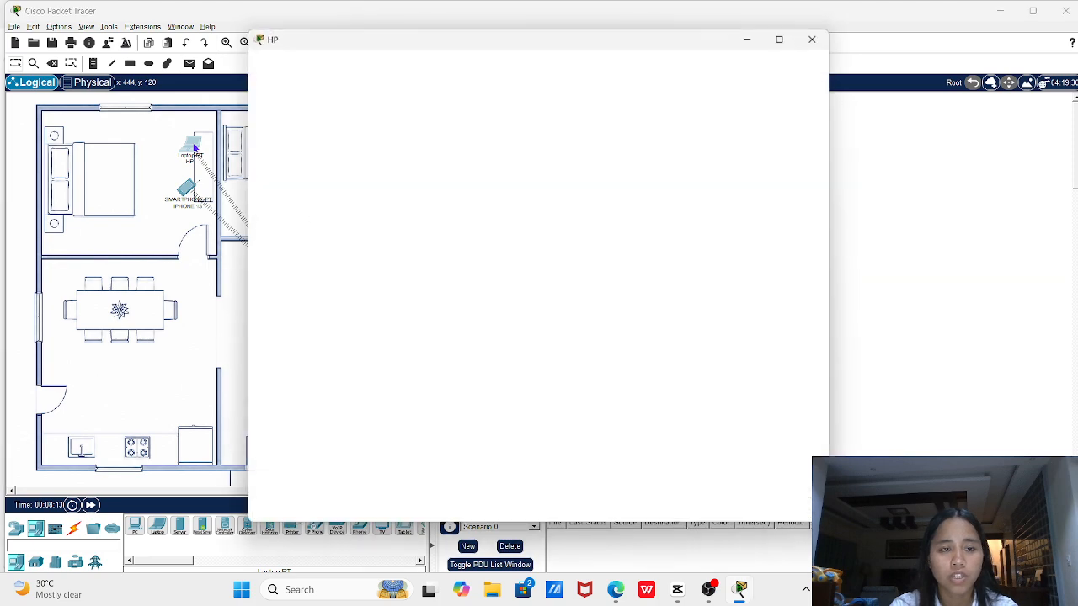
{"action": "left_click", "coordinate": [271, 62]}
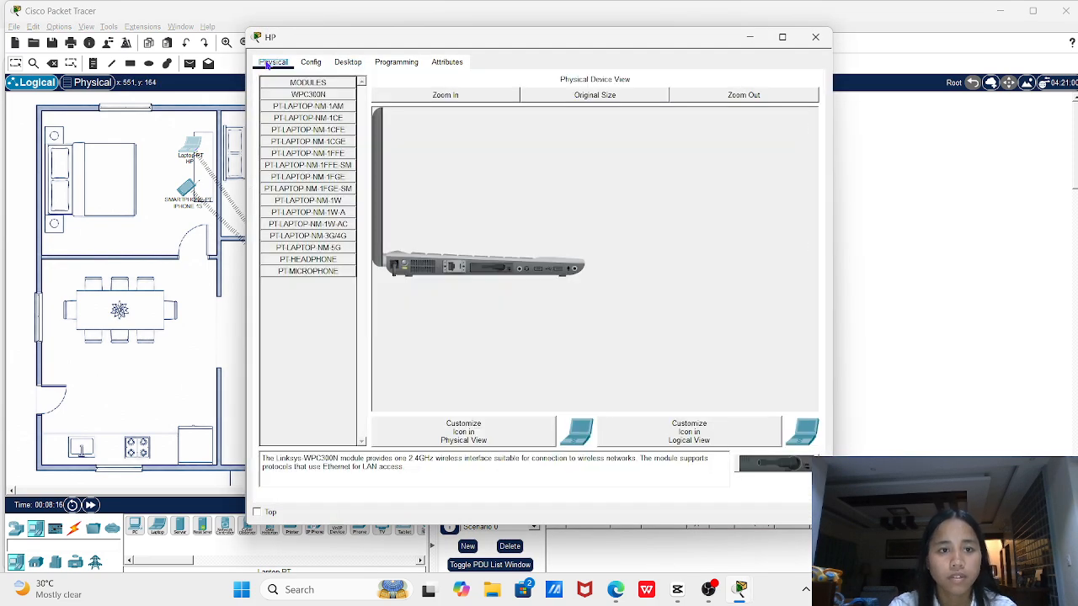
{"action": "left_click", "coordinate": [744, 437]}
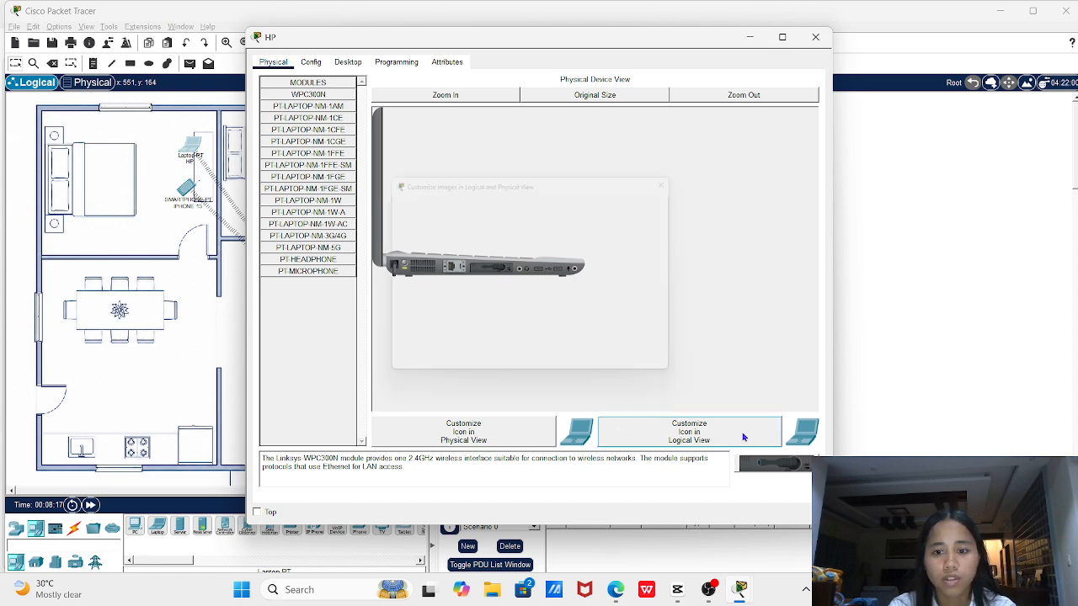
{"action": "left_click", "coordinate": [662, 223]}
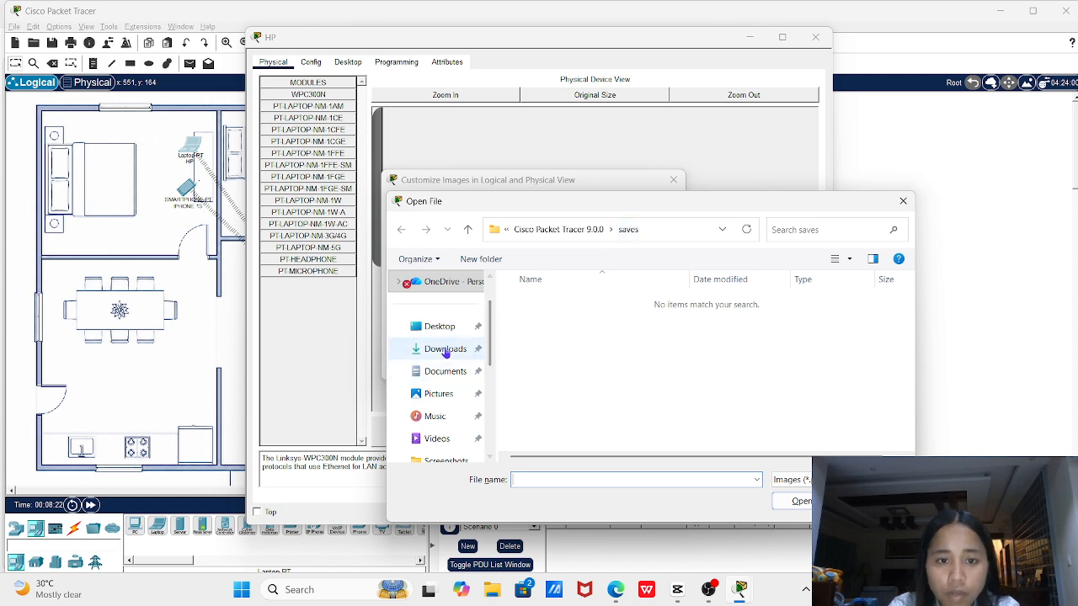
{"action": "scroll", "coordinate": [437, 336], "scroll_direction": "down", "scroll_amount": 5}
{"action": "scroll", "coordinate": [447, 341], "scroll_direction": "up", "scroll_amount": 1}
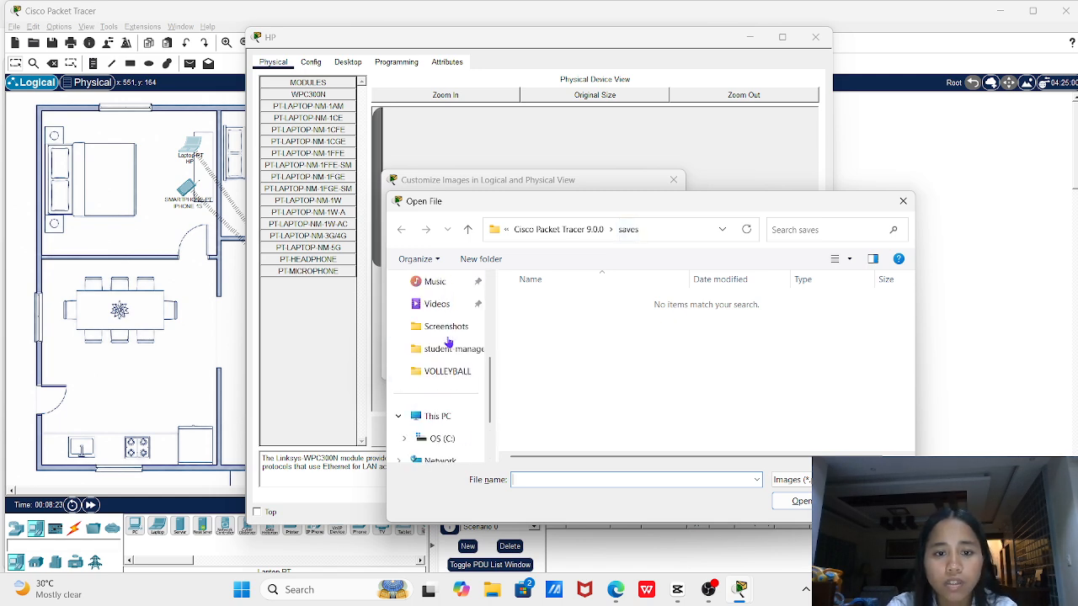
{"action": "scroll", "coordinate": [447, 342], "scroll_direction": "up", "scroll_amount": 1}
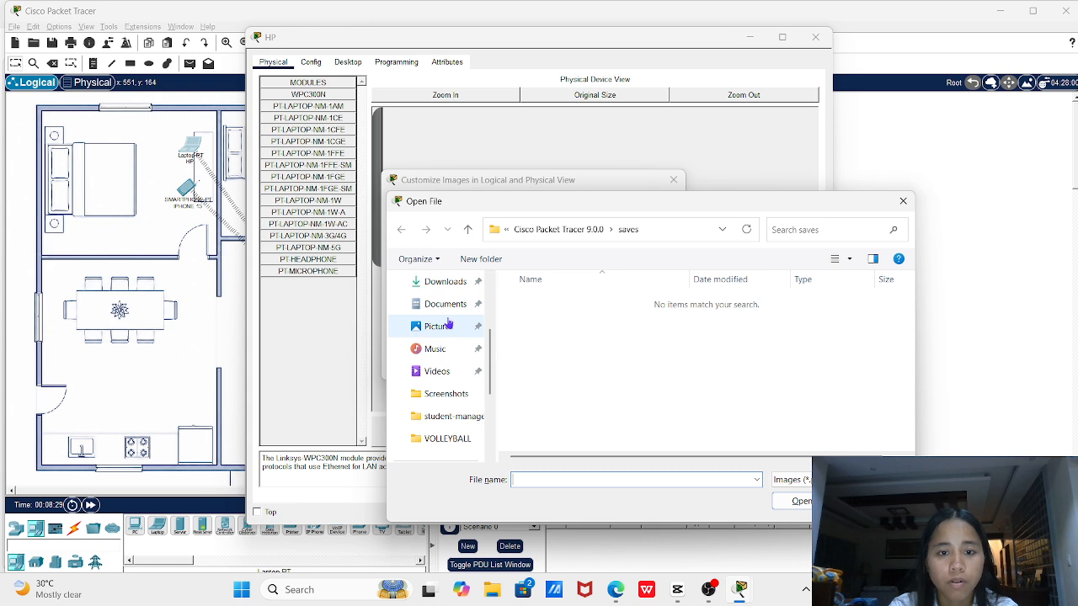
{"action": "left_click", "coordinate": [448, 327]}
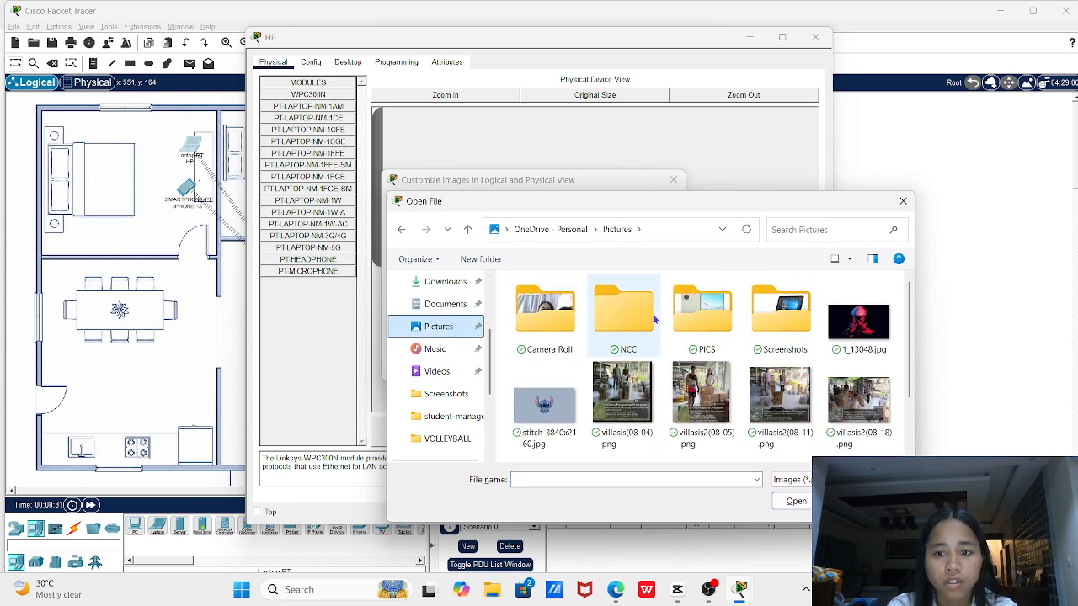
{"action": "double_click", "coordinate": [720, 330]}
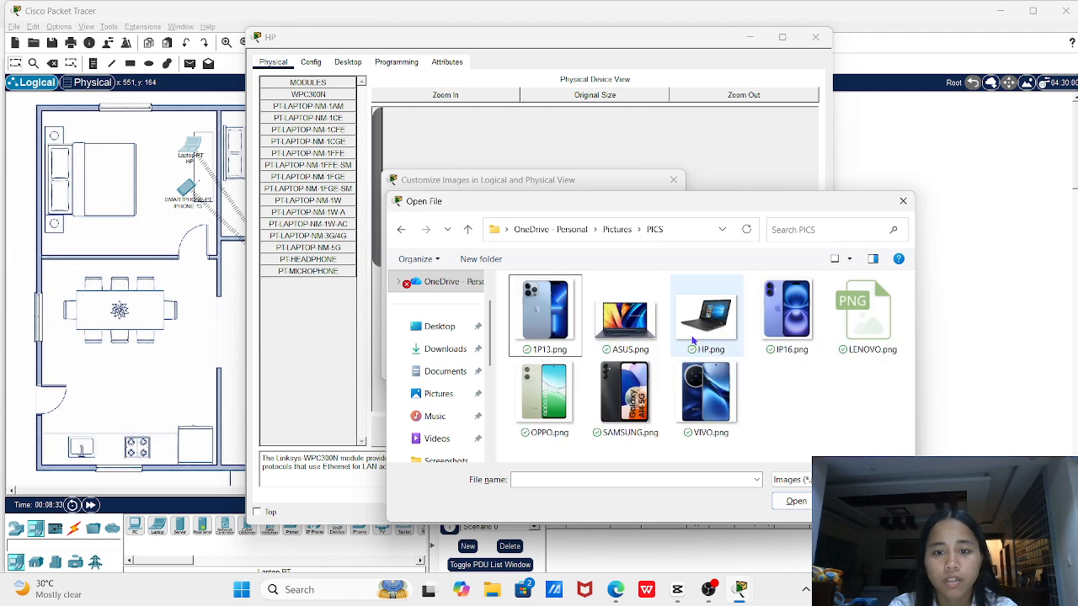
{"action": "double_click", "coordinate": [723, 327]}
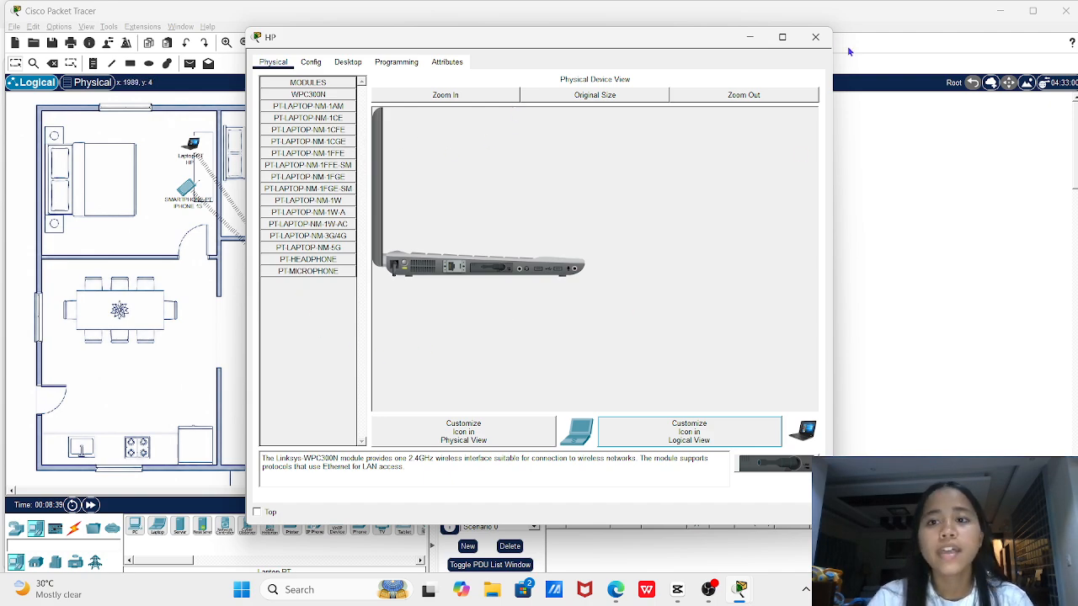
{"action": "left_click", "coordinate": [815, 37]}
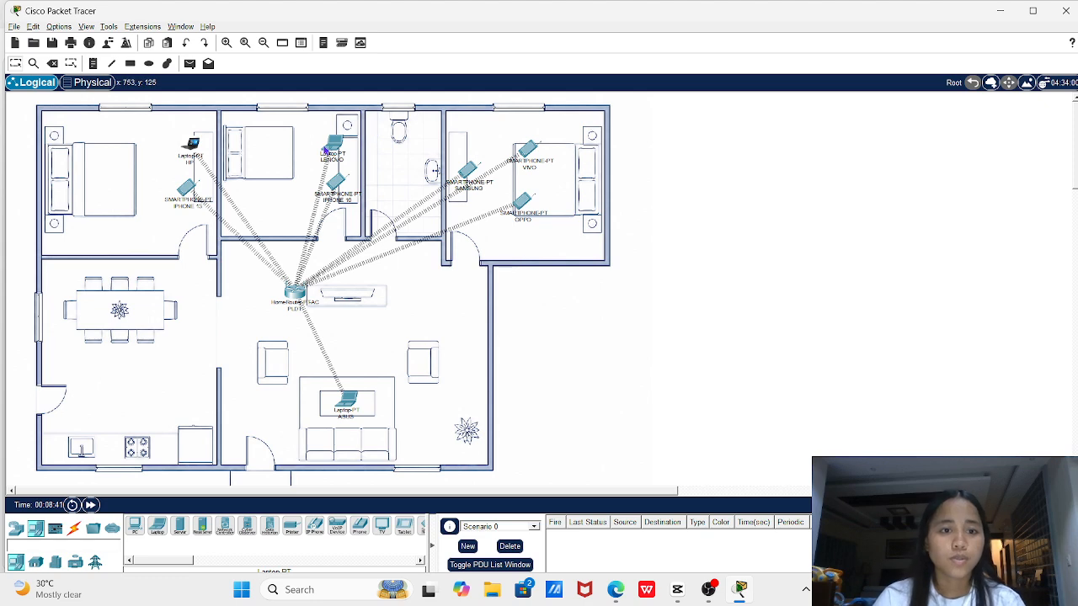
Set the LENOVO laptop's logical-view icon to Pictures\PICS\LENOVO.png, then close its window
{"action": "left_click", "coordinate": [336, 149]}
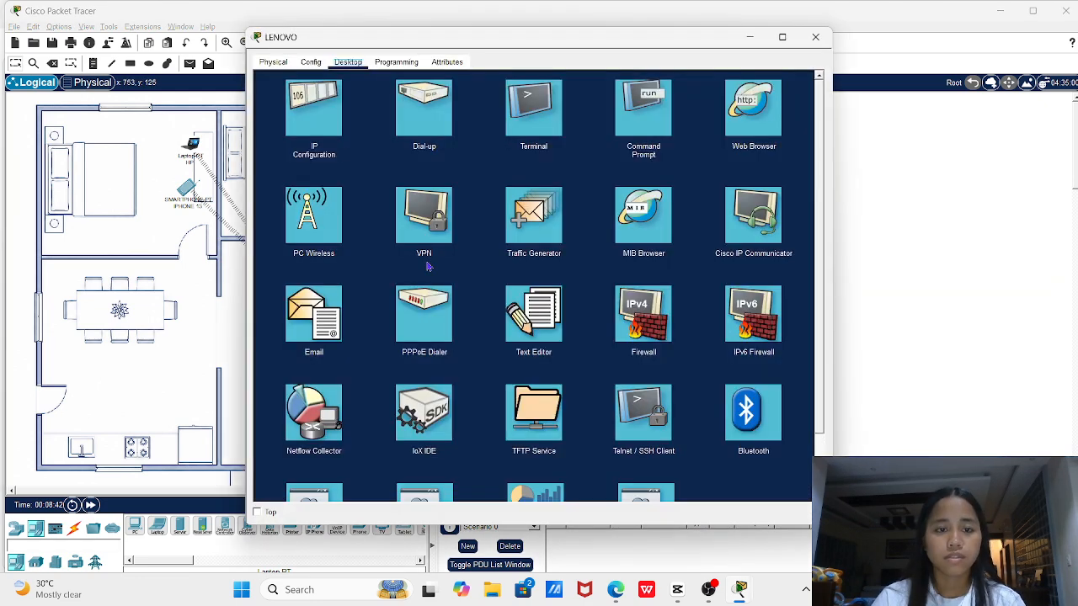
{"action": "left_click", "coordinate": [283, 62]}
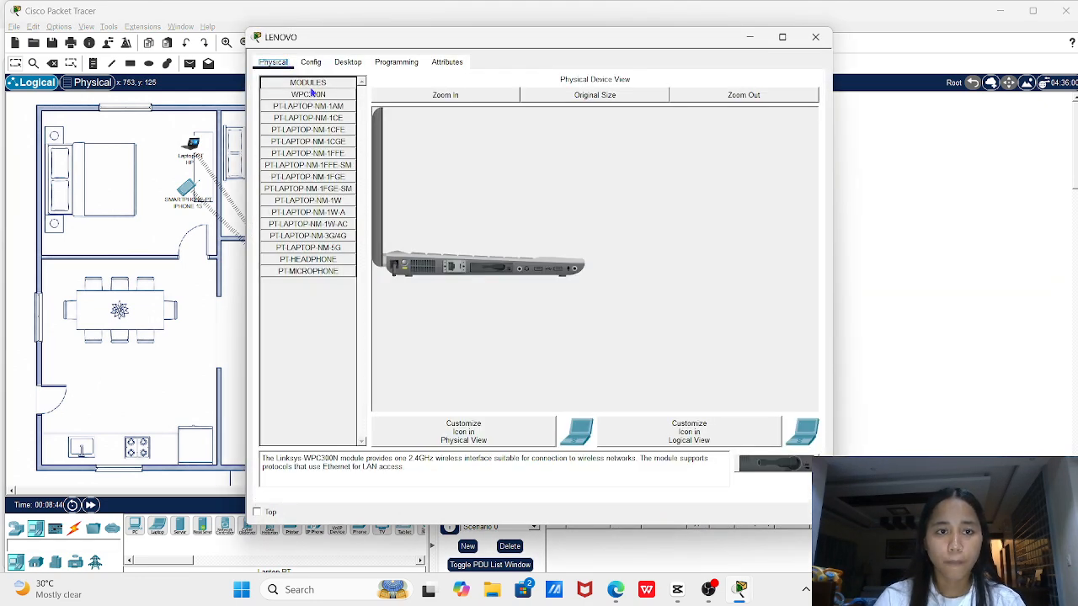
{"action": "left_click", "coordinate": [719, 439]}
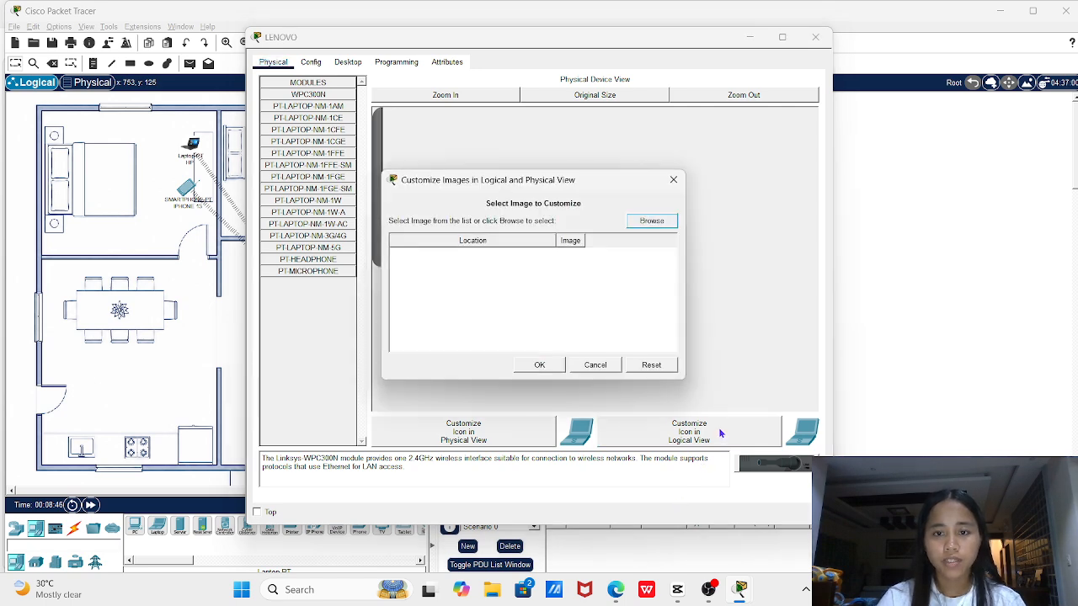
{"action": "left_click", "coordinate": [664, 219]}
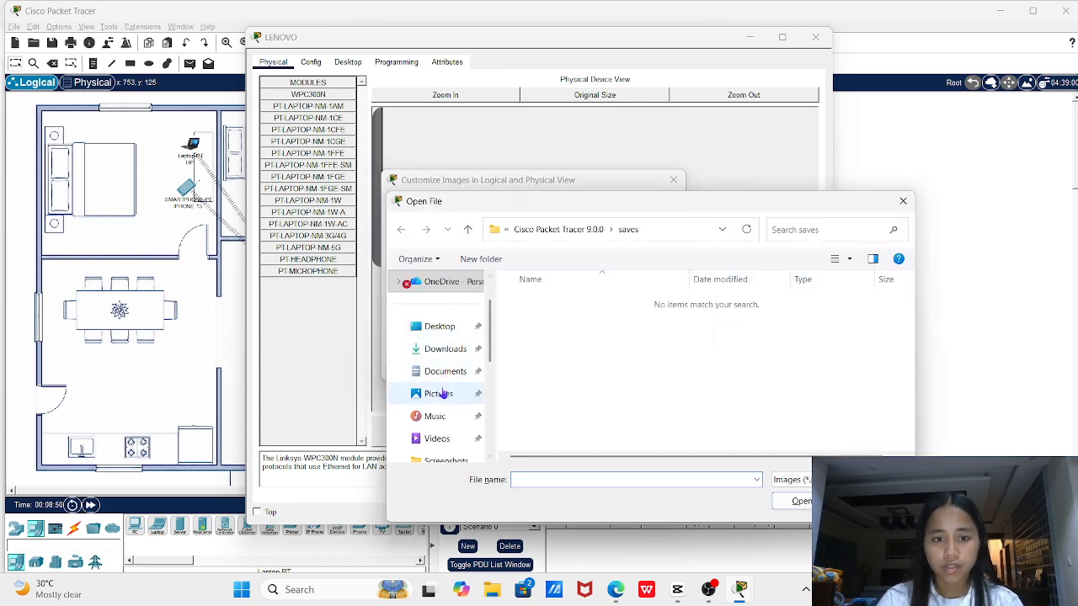
{"action": "left_click", "coordinate": [438, 394]}
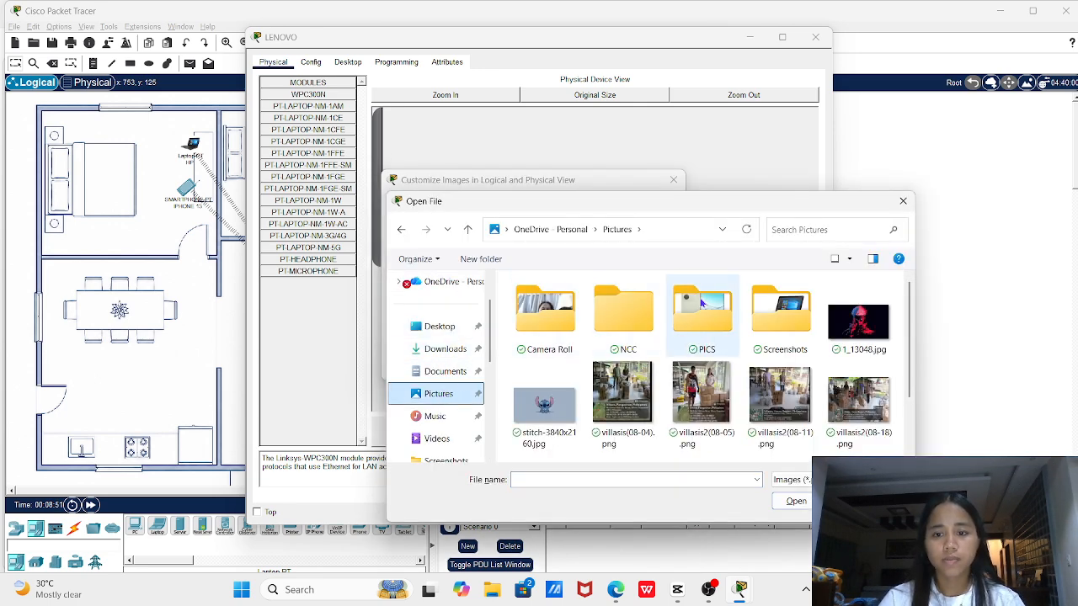
{"action": "double_click", "coordinate": [701, 305]}
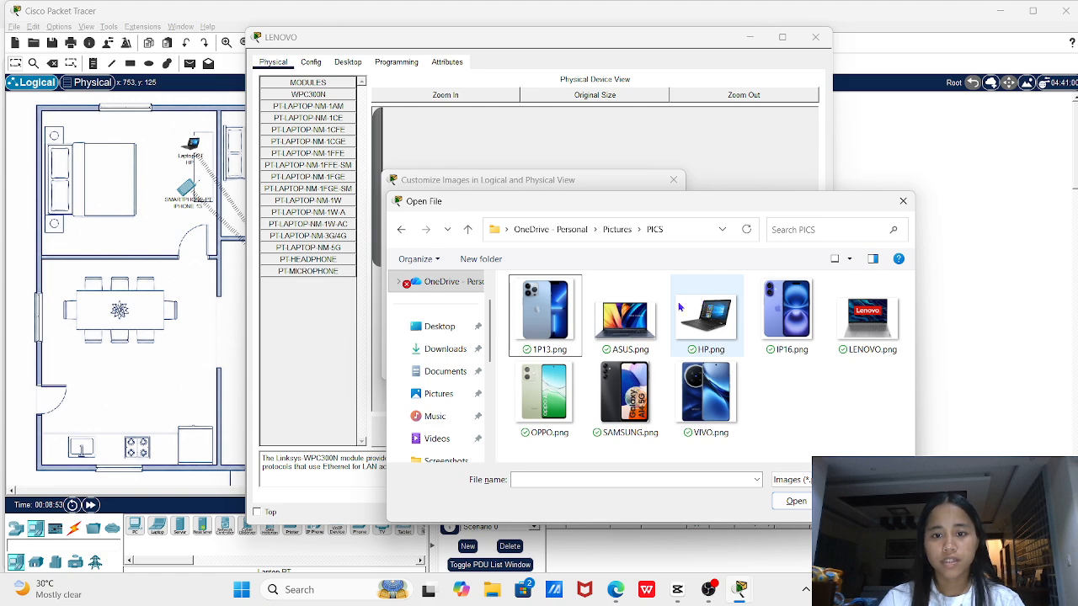
{"action": "left_click", "coordinate": [874, 332]}
{"action": "double_click", "coordinate": [874, 333]}
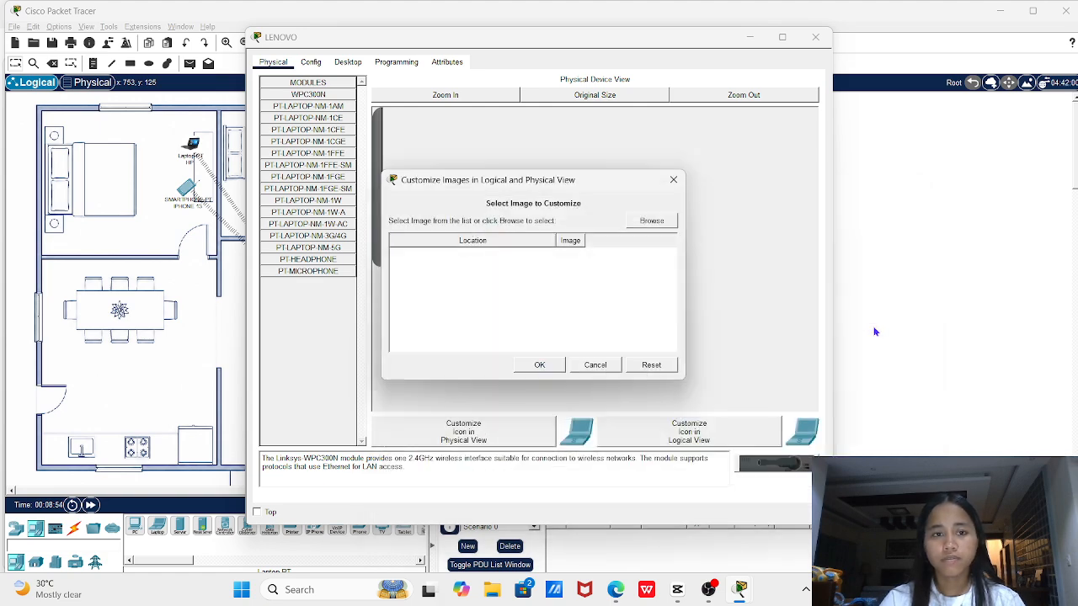
{"action": "key", "text": "Return"}
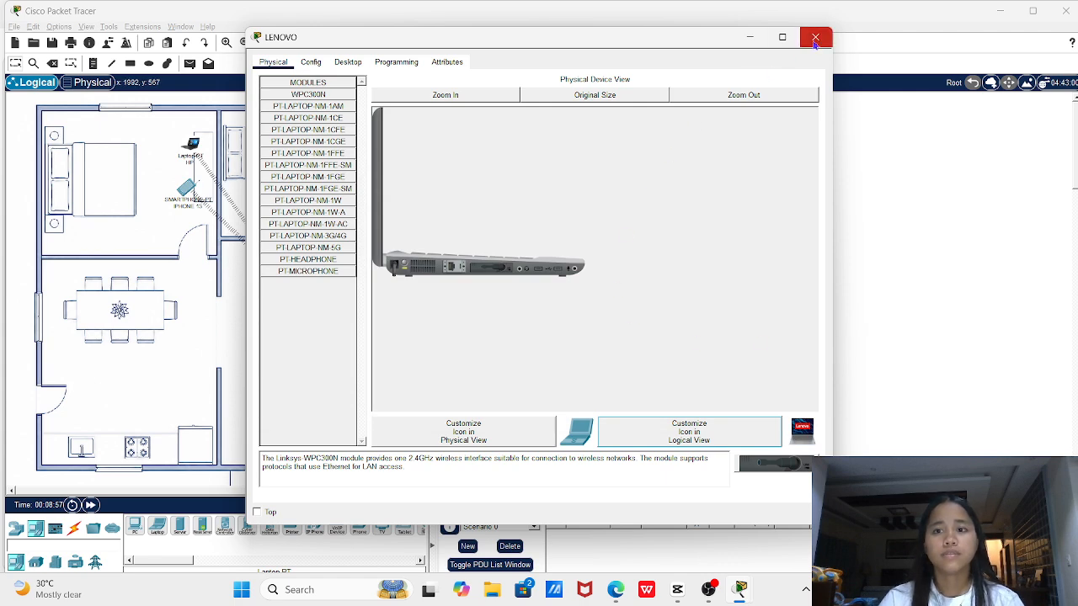
{"action": "left_click", "coordinate": [815, 37]}
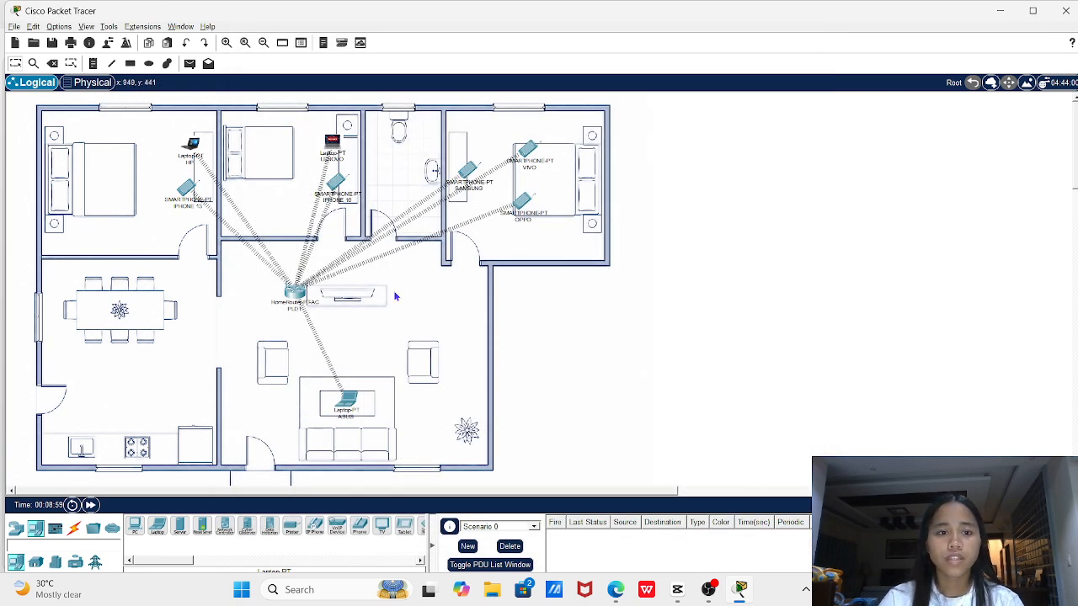
Set the ASUS laptop's logical-view icon to Pictures\PICS\ASUS.png, then close its window
{"action": "left_click", "coordinate": [349, 400]}
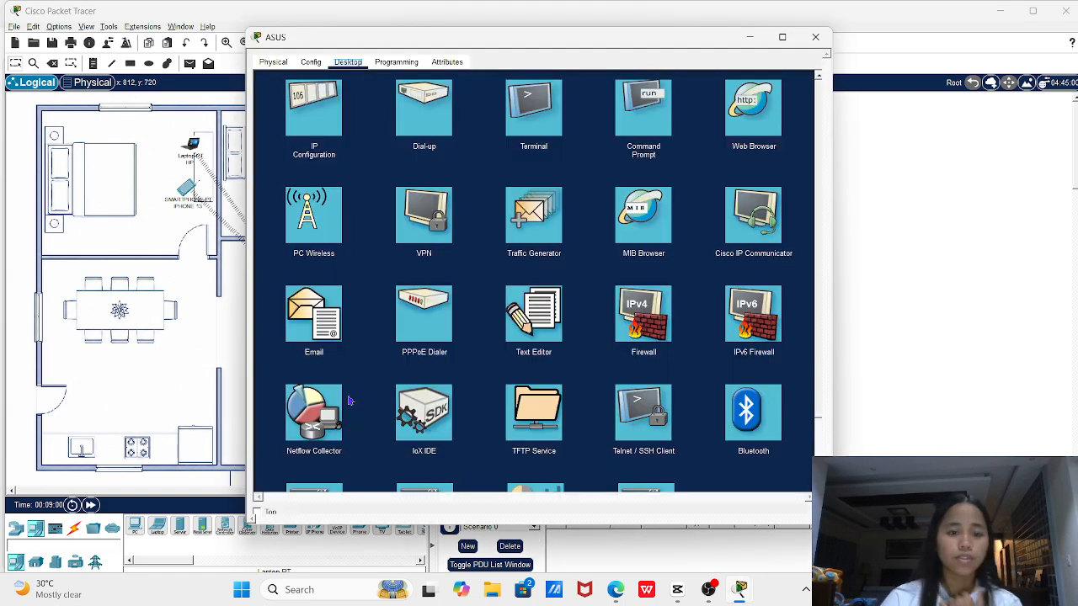
{"action": "left_click", "coordinate": [273, 63]}
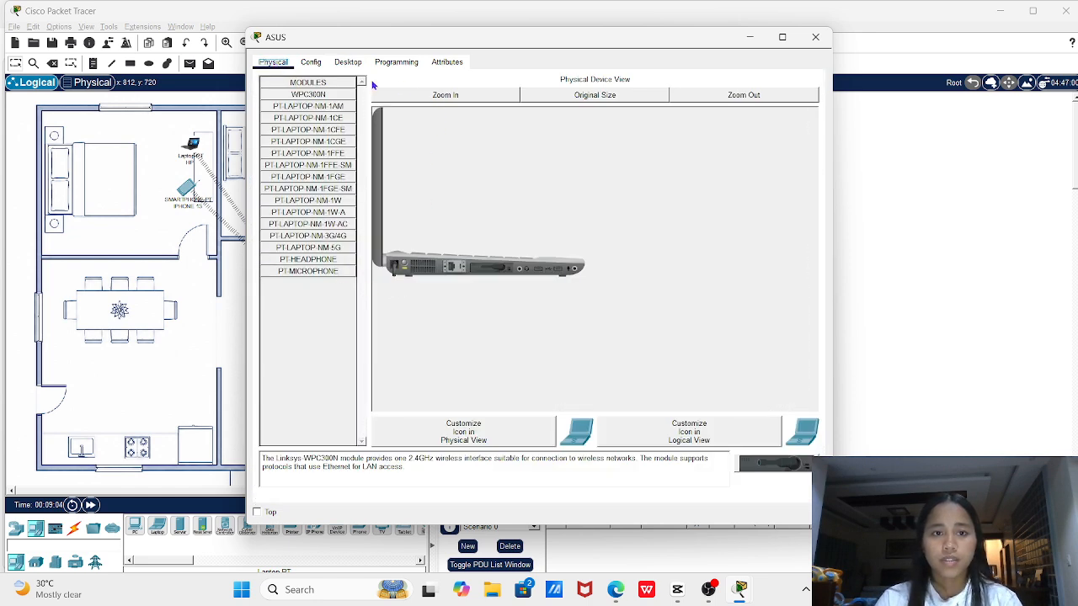
{"action": "left_click", "coordinate": [676, 429]}
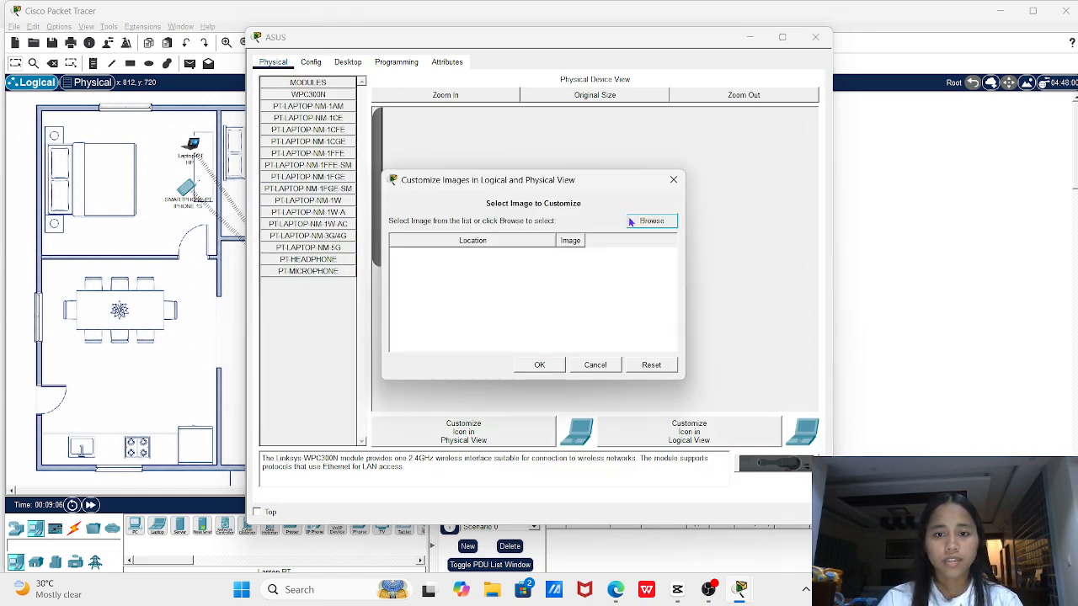
{"action": "left_click", "coordinate": [650, 220]}
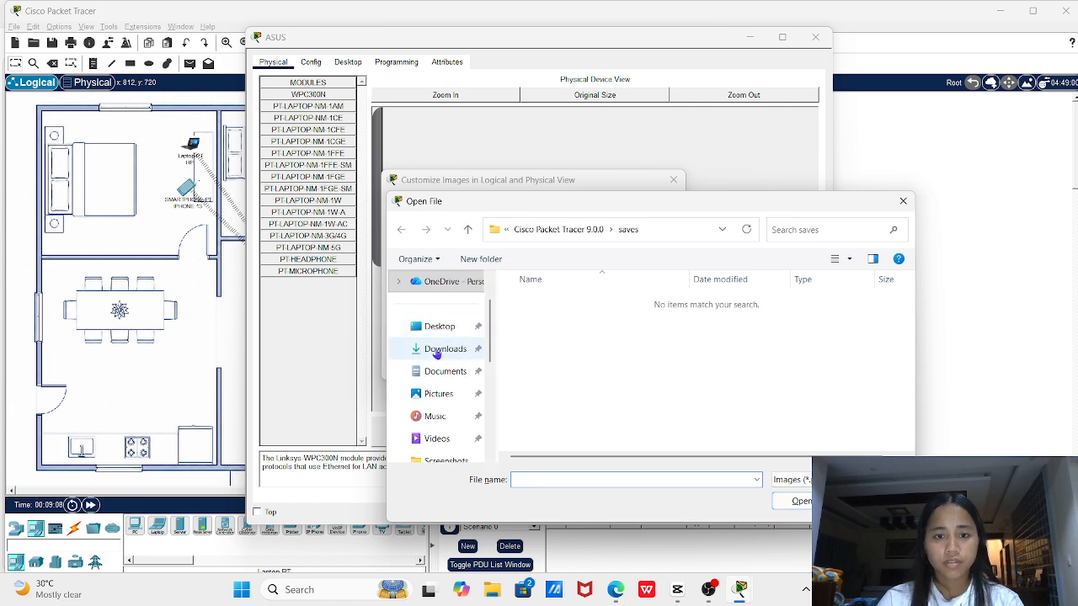
{"action": "left_click", "coordinate": [417, 394]}
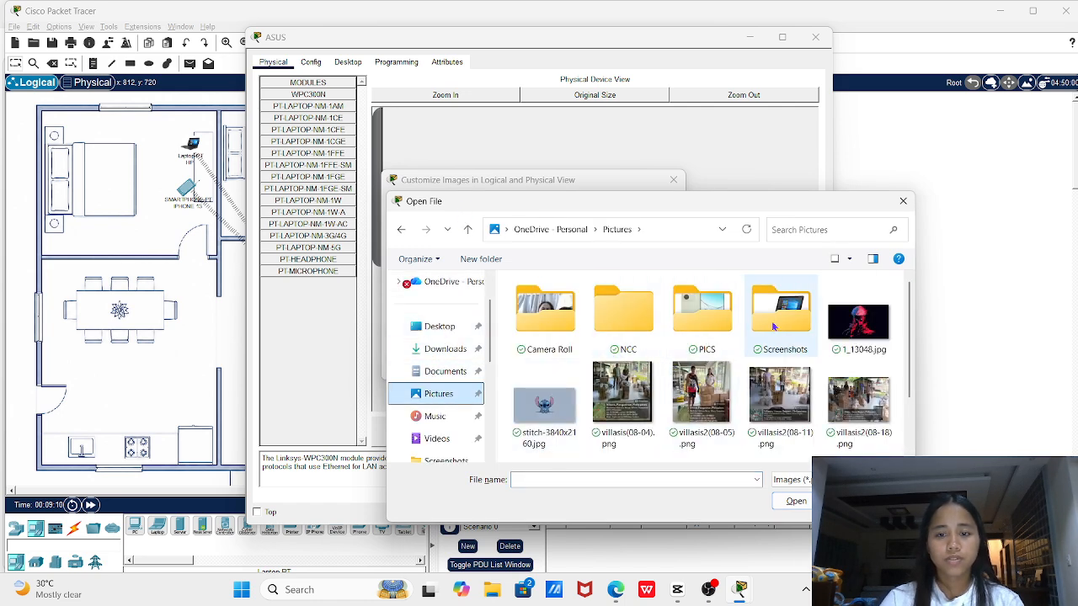
{"action": "double_click", "coordinate": [714, 323]}
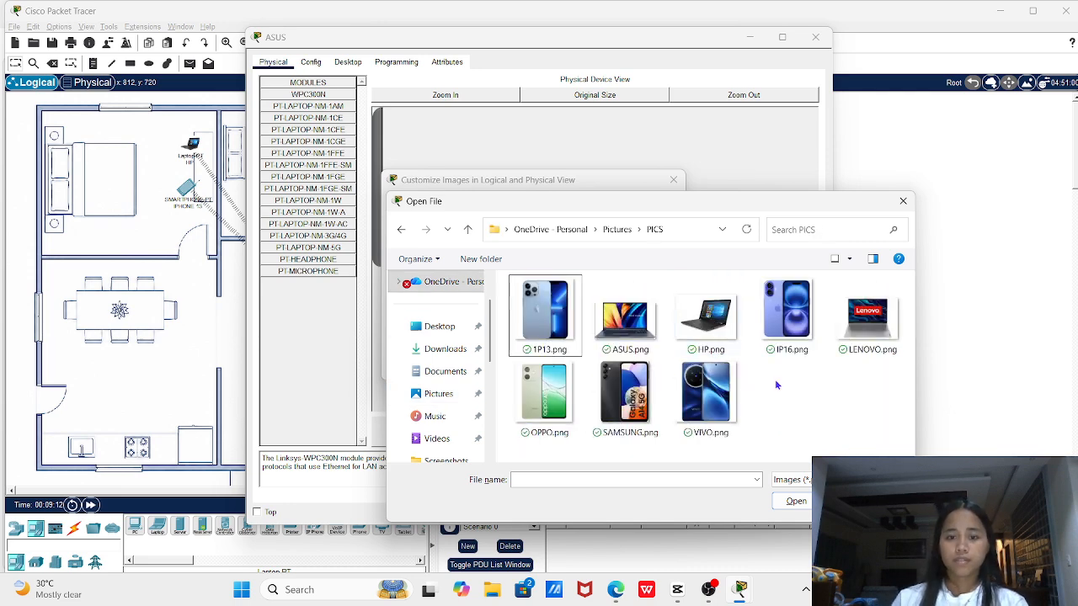
{"action": "double_click", "coordinate": [627, 312]}
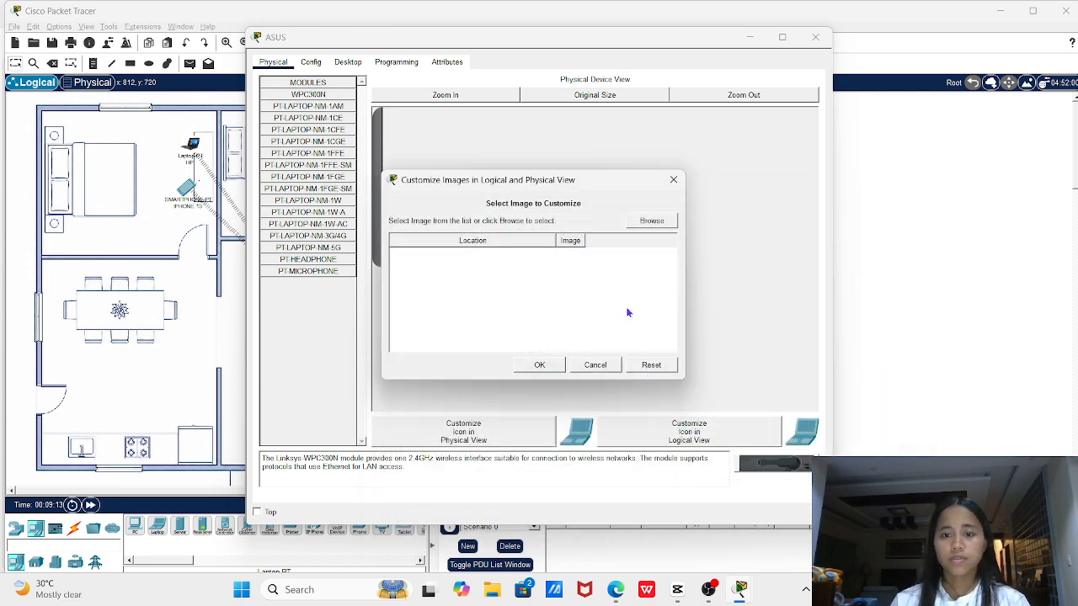
{"action": "key", "text": "Return"}
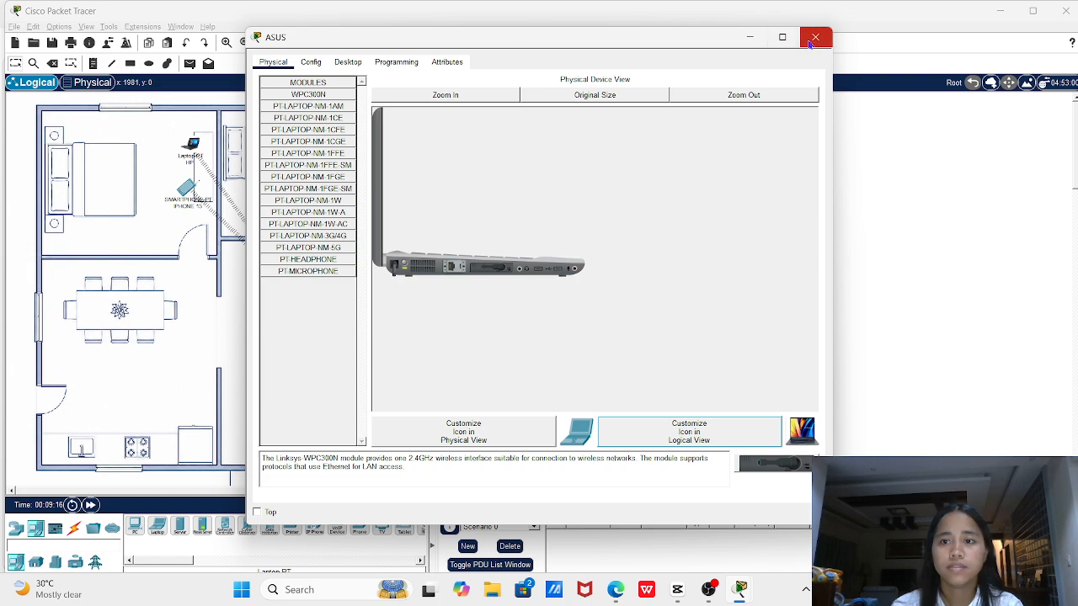
{"action": "left_click", "coordinate": [815, 37]}
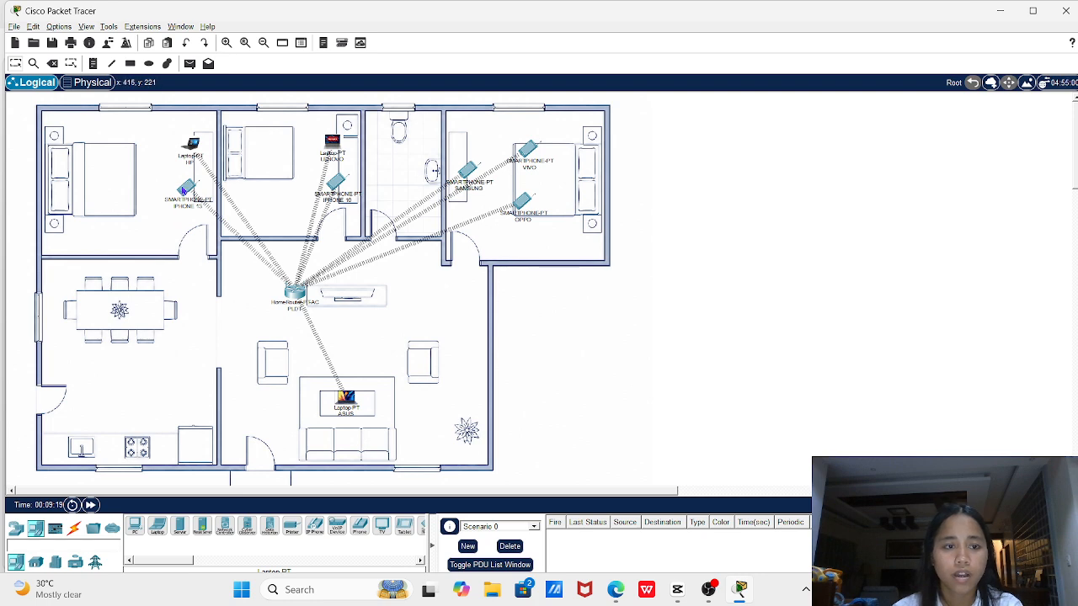
Set the IPHONE 13 smartphone's logical-view icon to Pictures\PICS\1P13.png, then close its window
{"action": "left_click", "coordinate": [182, 191]}
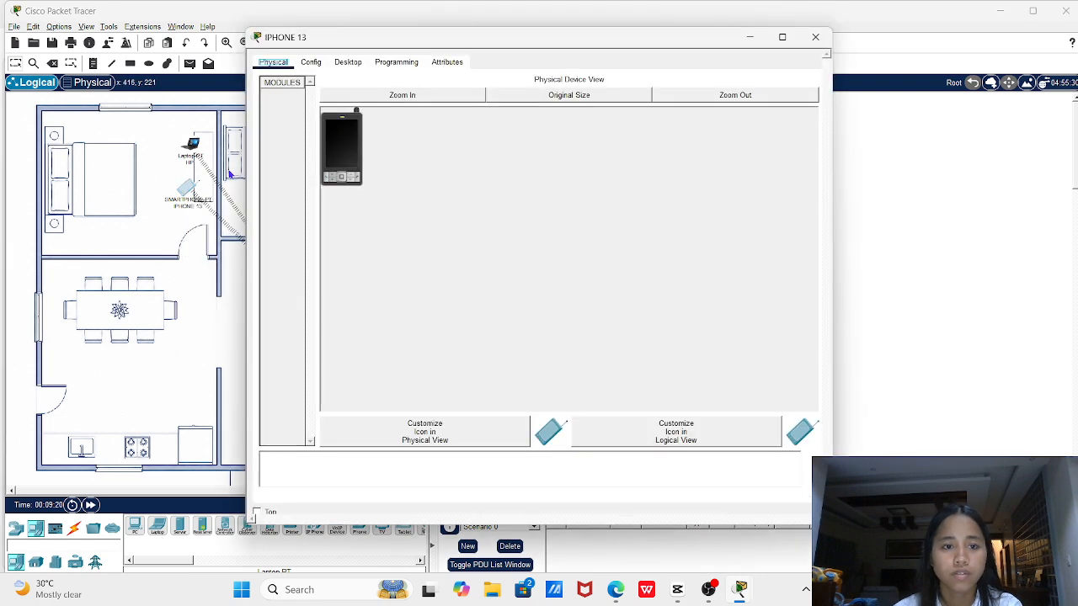
{"action": "left_click", "coordinate": [646, 433]}
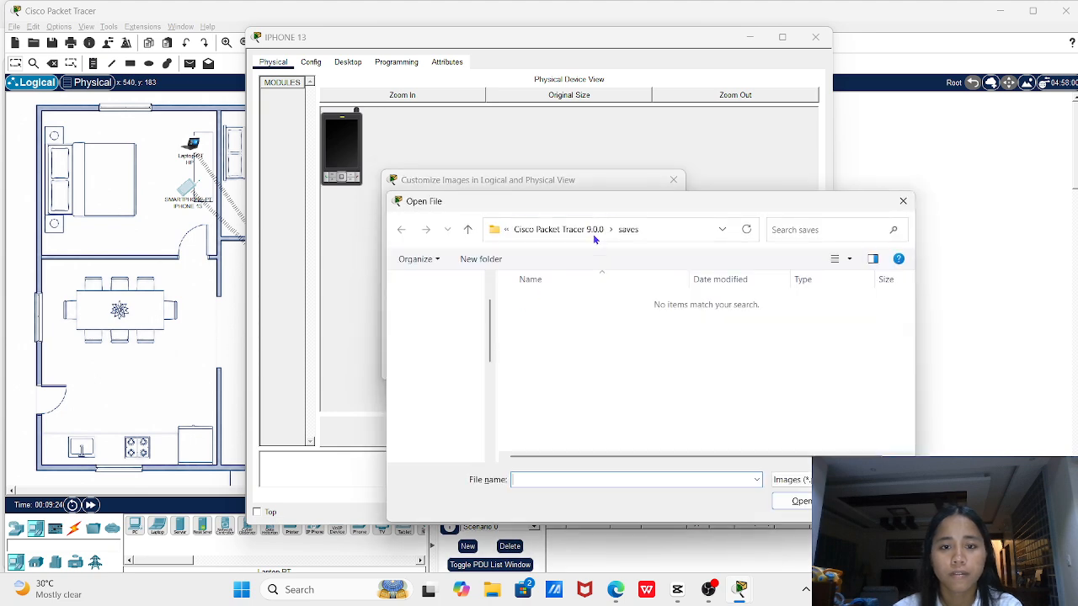
{"action": "left_click", "coordinate": [438, 392]}
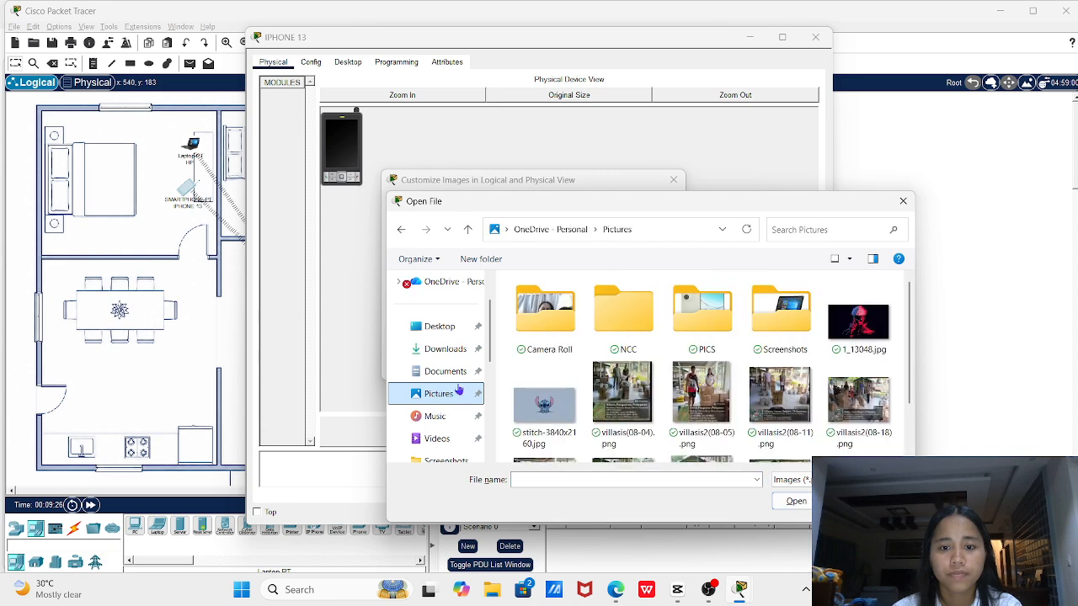
{"action": "double_click", "coordinate": [674, 317]}
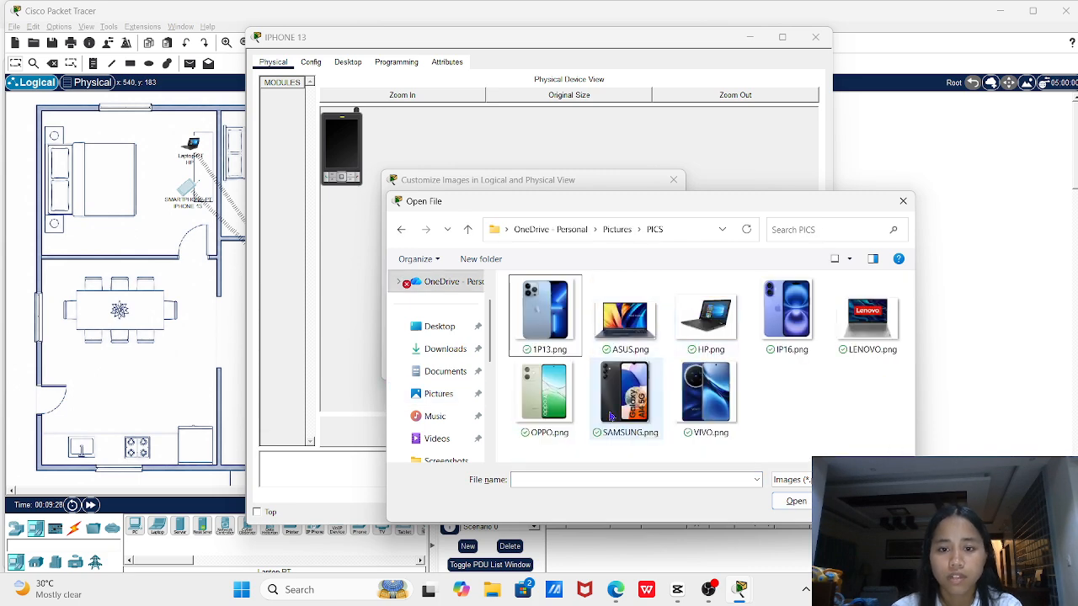
{"action": "double_click", "coordinate": [543, 334]}
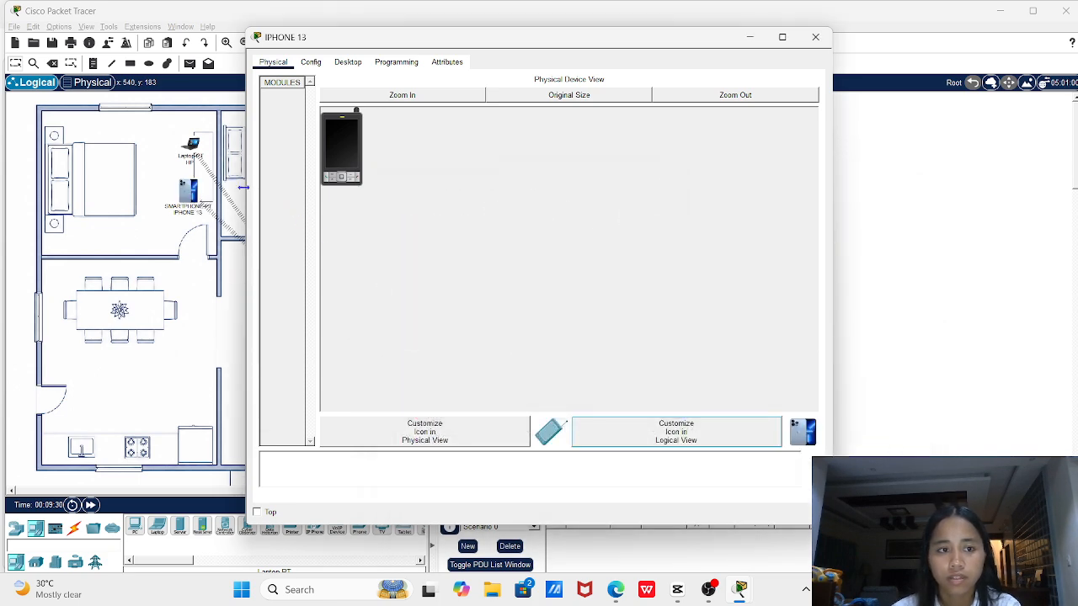
{"action": "left_click", "coordinate": [815, 37]}
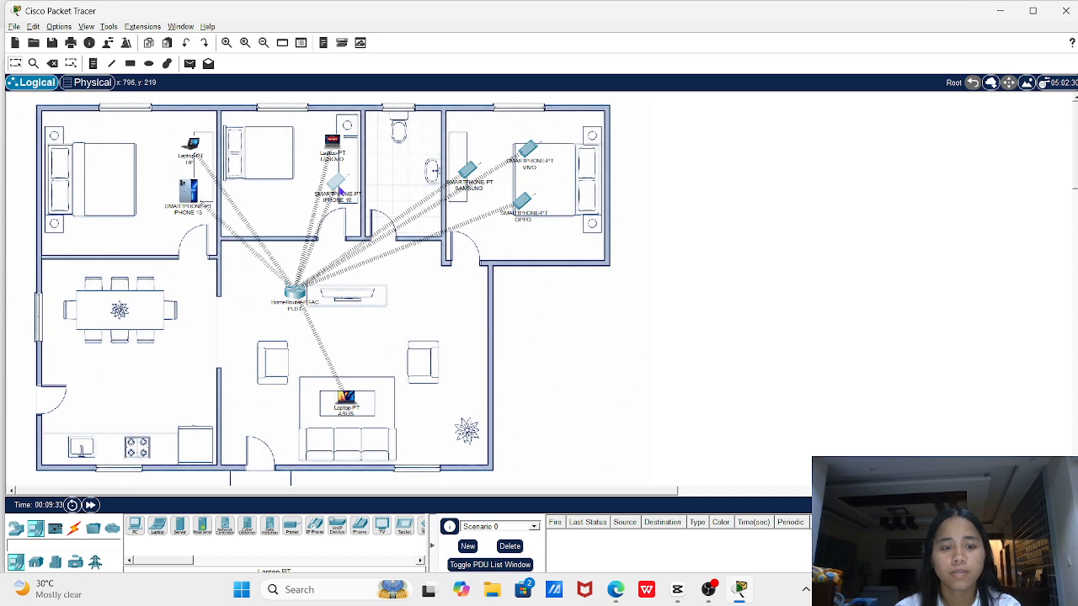
{"action": "left_click", "coordinate": [340, 190]}
Set the IPHONE 16 smartphone's logical-view icon to Pictures\PICS\IP16.png, then close its window
{"action": "left_click", "coordinate": [678, 427]}
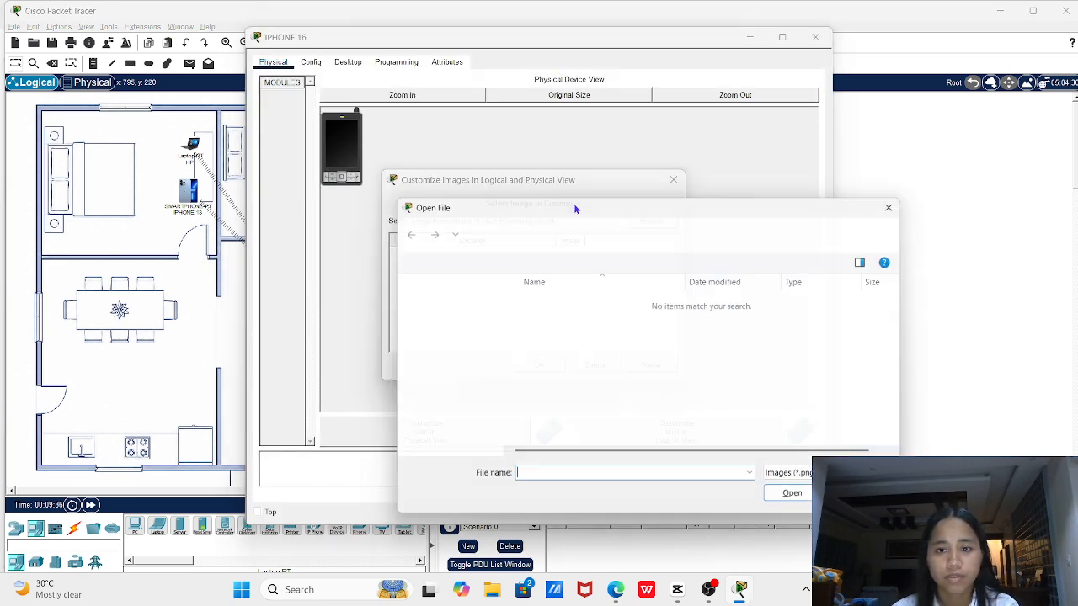
{"action": "left_click", "coordinate": [440, 396]}
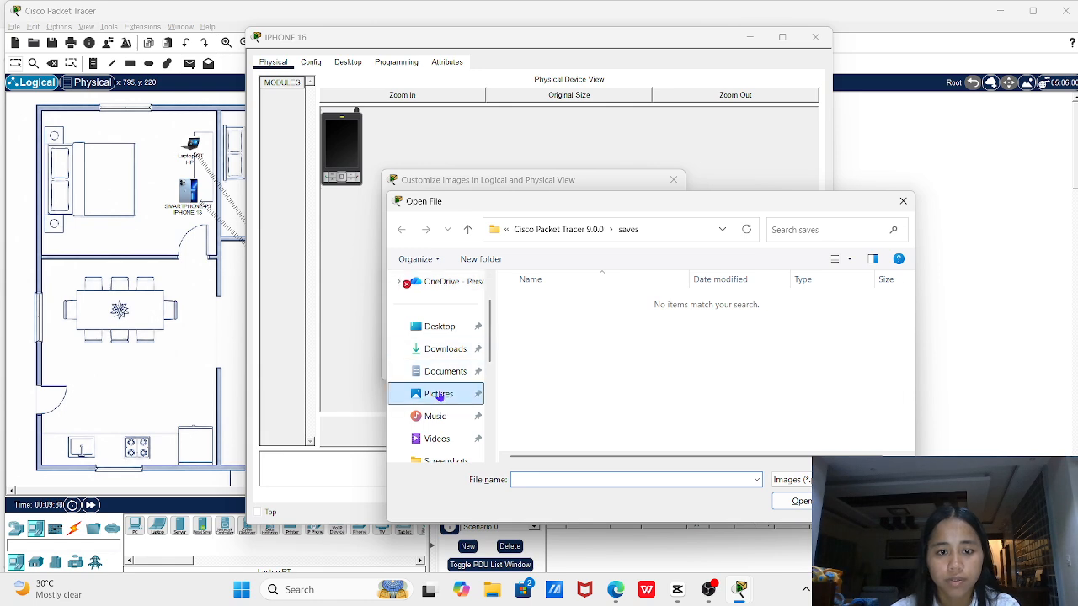
{"action": "left_click", "coordinate": [691, 313]}
{"action": "double_click", "coordinate": [691, 313]}
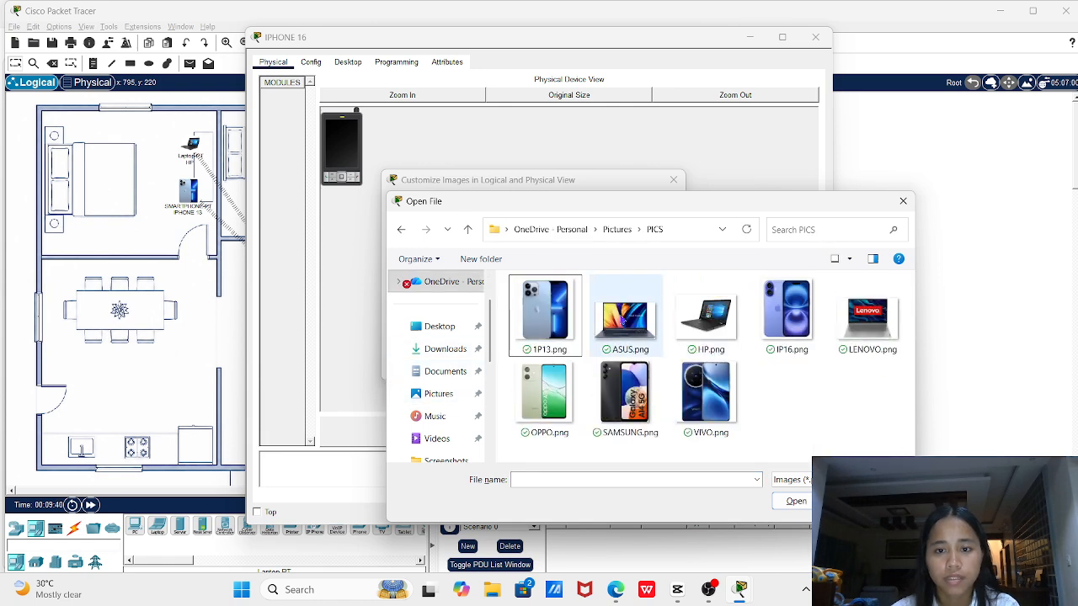
{"action": "double_click", "coordinate": [791, 313]}
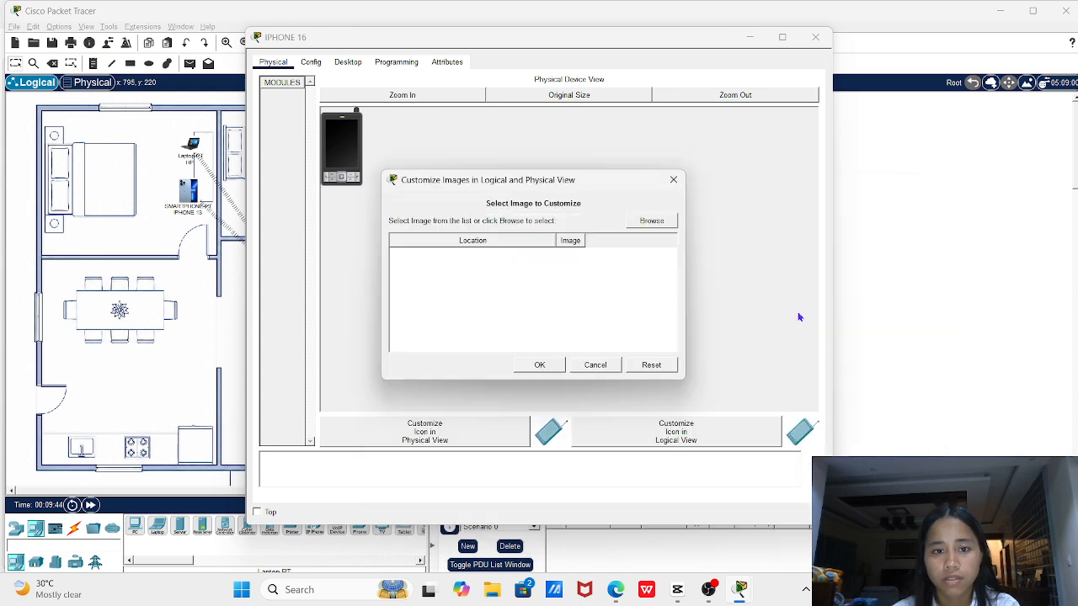
{"action": "key", "text": "Return"}
{"action": "left_click", "coordinate": [815, 38]}
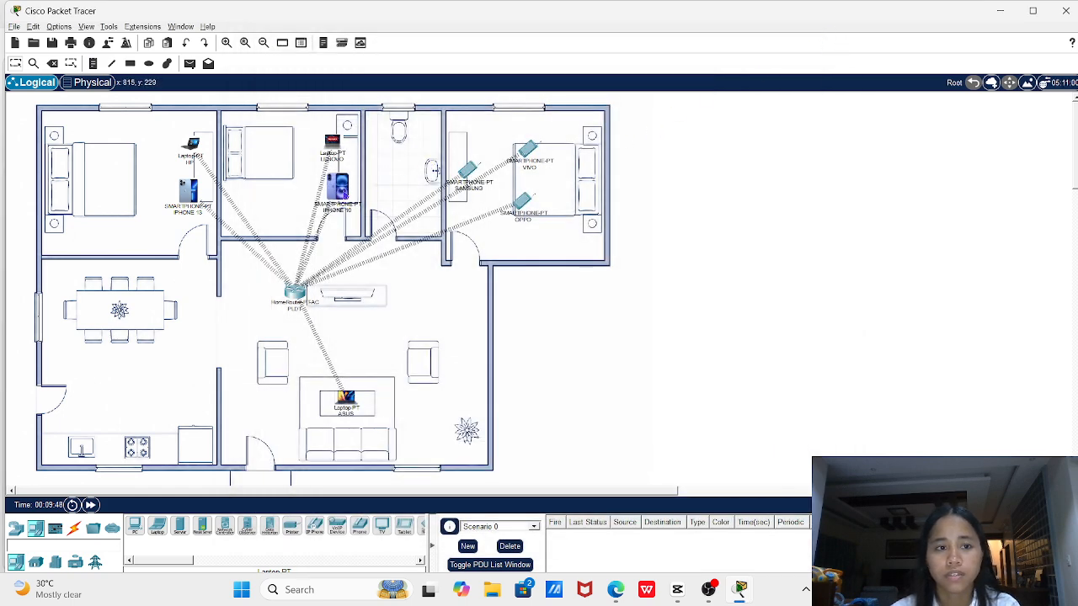
Move the iPhone 16 and iPhone 13 onto the bedroom beds and nudge the HP laptop right
{"action": "left_click_drag", "start_coordinate": [338, 187], "coordinate": [269, 147]}
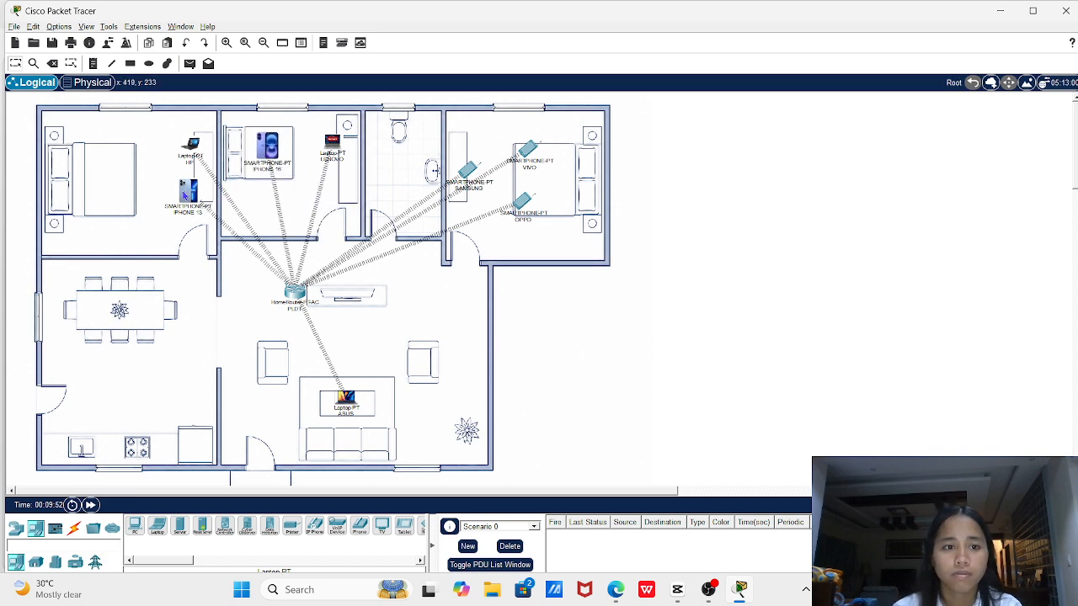
{"action": "left_click_drag", "start_coordinate": [189, 193], "coordinate": [112, 179]}
{"action": "mouse_move", "coordinate": [190, 147]}
{"action": "left_mouse_down"}
{"action": "mouse_move", "coordinate": [199, 162]}
{"action": "mouse_move", "coordinate": [201, 143]}
{"action": "left_mouse_up"}
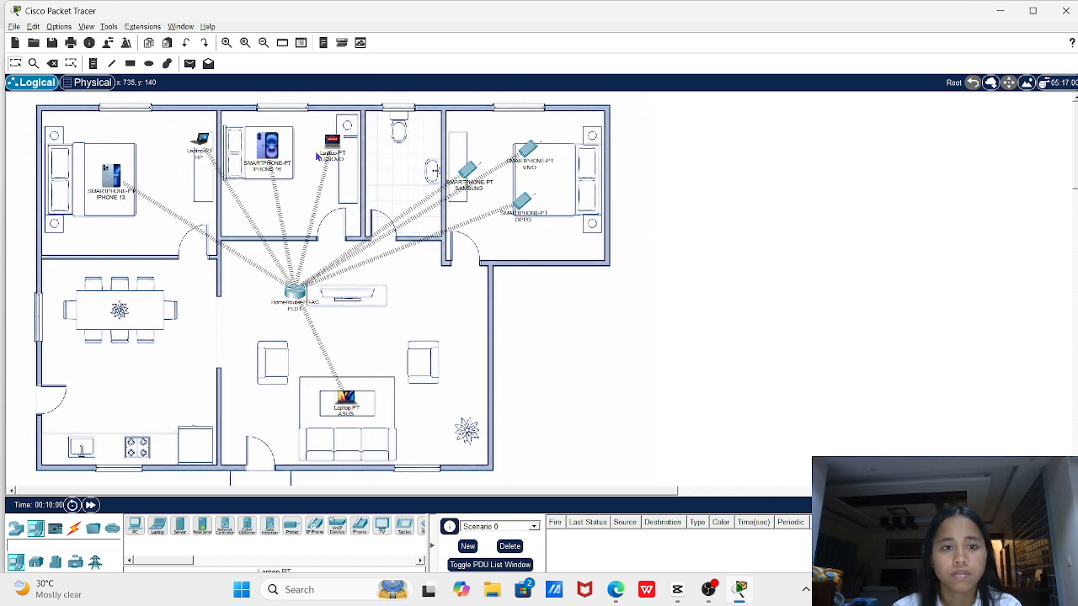
Shift the Lenovo laptop, Vivo and Oppo phones right, move Samsung up, and open Samsung's settings
{"action": "left_click_drag", "start_coordinate": [320, 154], "coordinate": [343, 153]}
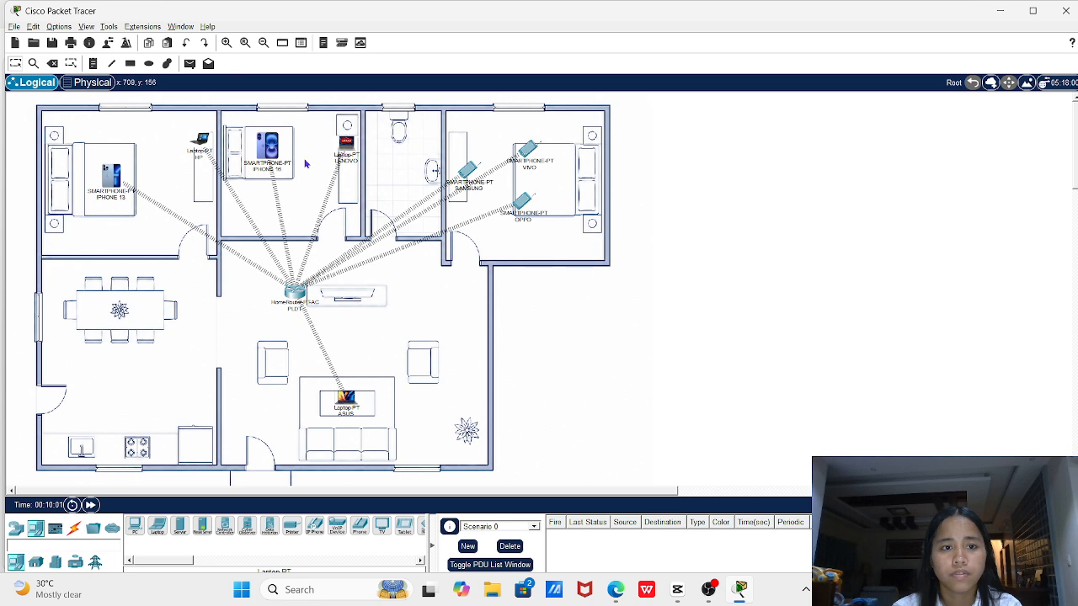
{"action": "left_click_drag", "start_coordinate": [530, 149], "coordinate": [560, 152]}
{"action": "left_click_drag", "start_coordinate": [525, 208], "coordinate": [562, 199]}
{"action": "left_click_drag", "start_coordinate": [476, 181], "coordinate": [461, 142]}
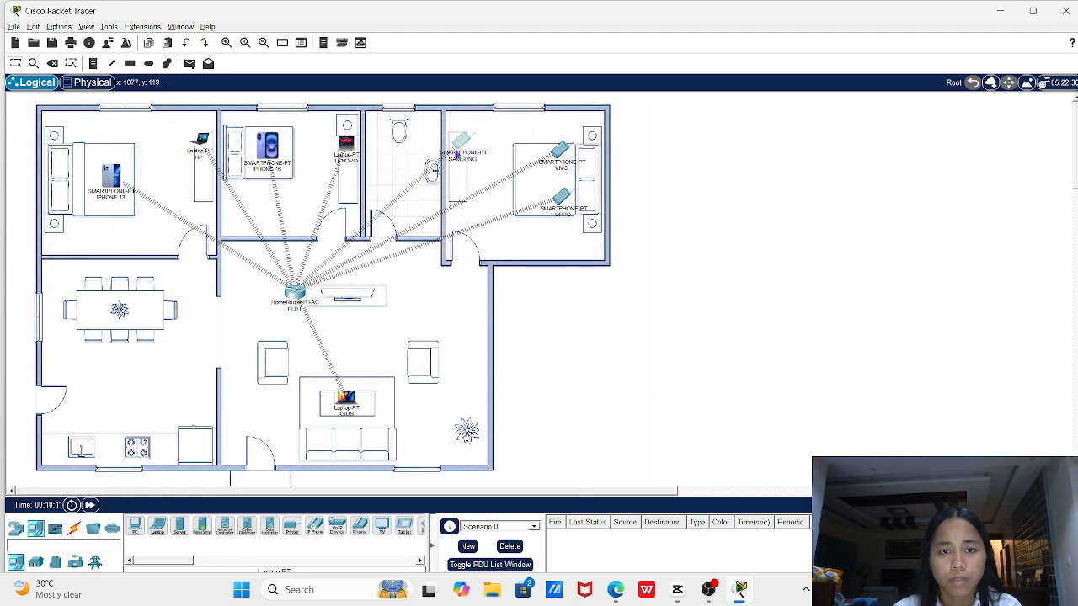
{"action": "left_click", "coordinate": [457, 155]}
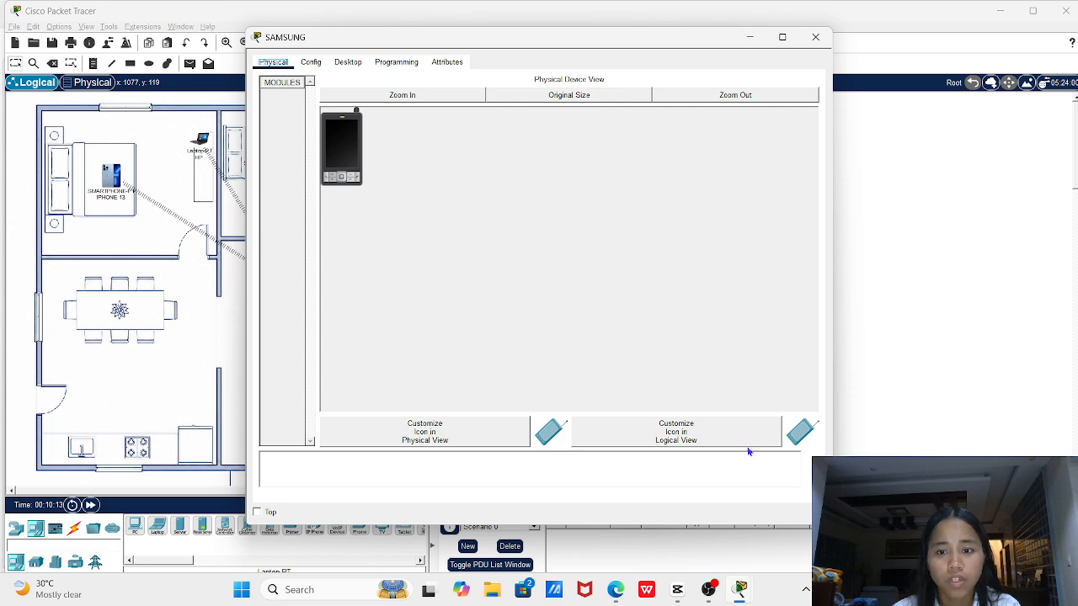
Set Pictures > PICS > SAMSUNG.png as the Samsung phone's logical-view icon and close its window
{"action": "left_click", "coordinate": [673, 433]}
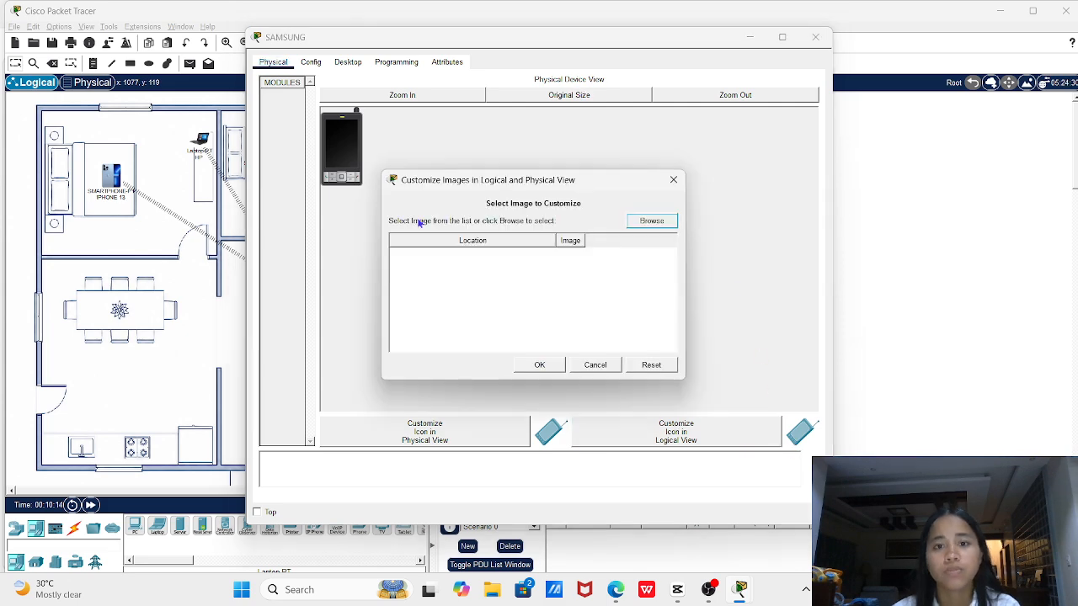
{"action": "left_click", "coordinate": [650, 222]}
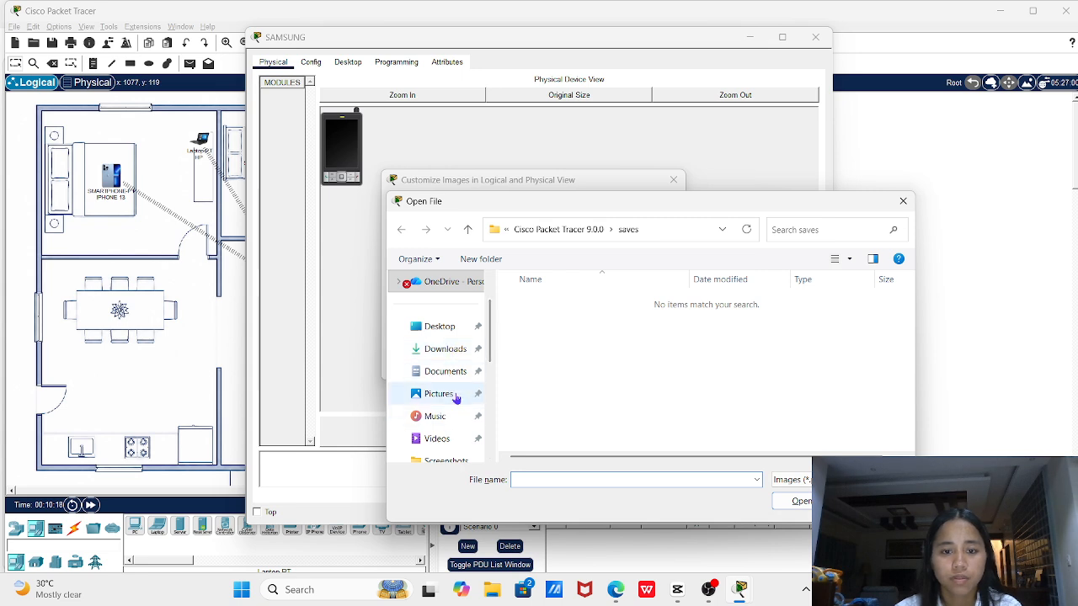
{"action": "left_click", "coordinate": [454, 395]}
{"action": "left_click", "coordinate": [698, 328]}
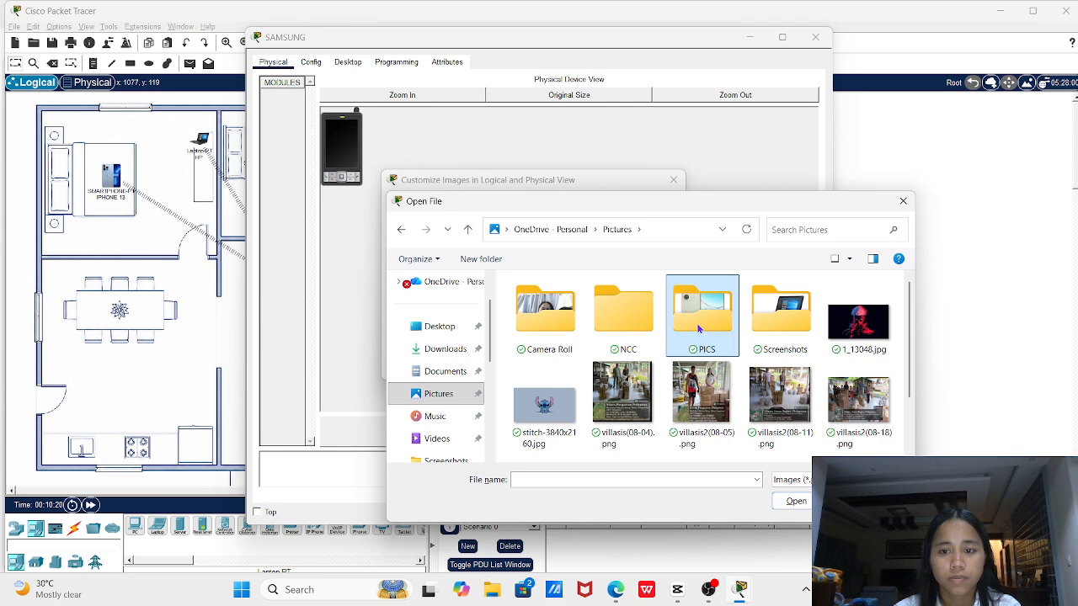
{"action": "double_click", "coordinate": [698, 328]}
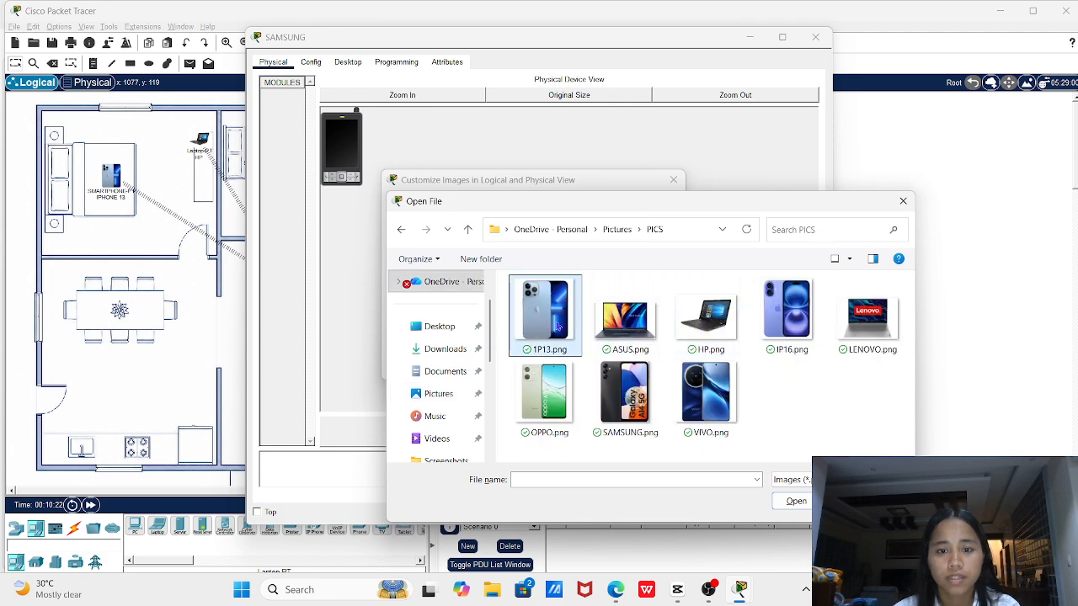
{"action": "double_click", "coordinate": [624, 392]}
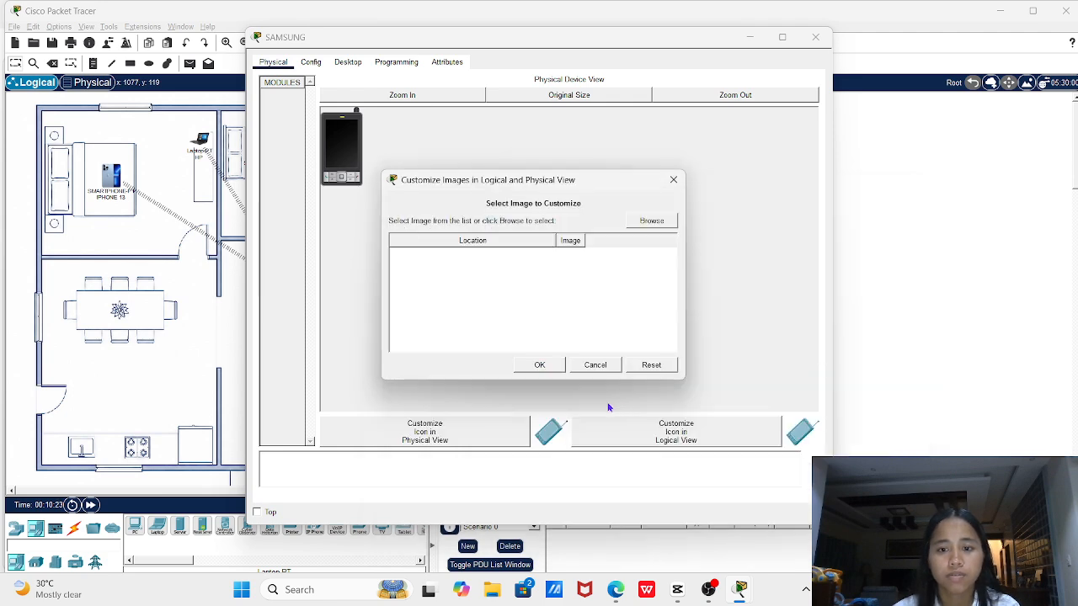
{"action": "left_click", "coordinate": [539, 363]}
{"action": "left_click", "coordinate": [815, 37]}
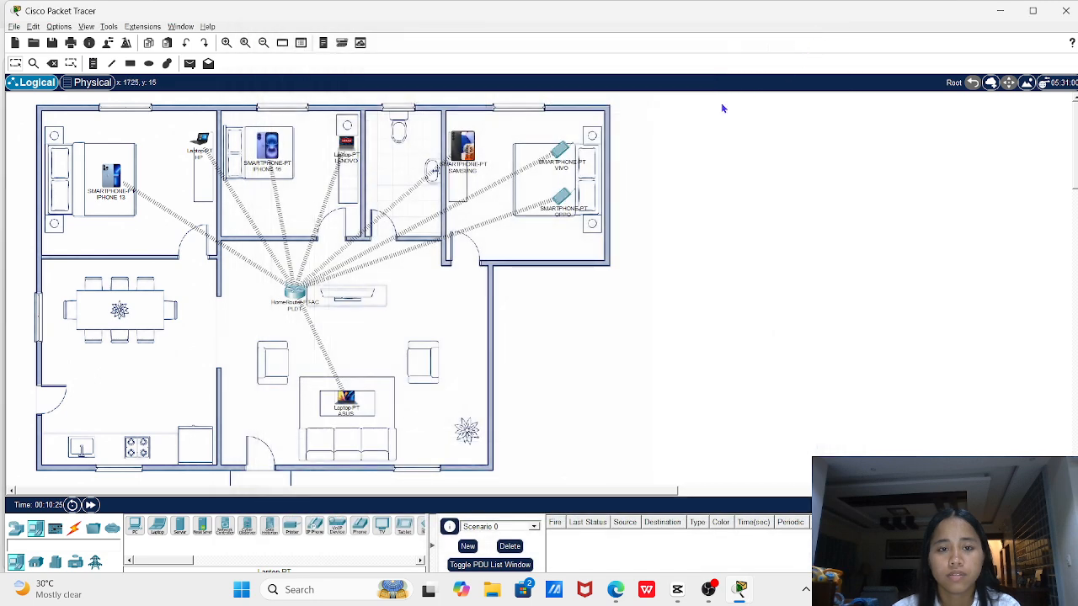
Give the Vivo phone the Pictures > PICS > VIVO.png icon and close its device window
{"action": "left_click", "coordinate": [569, 151]}
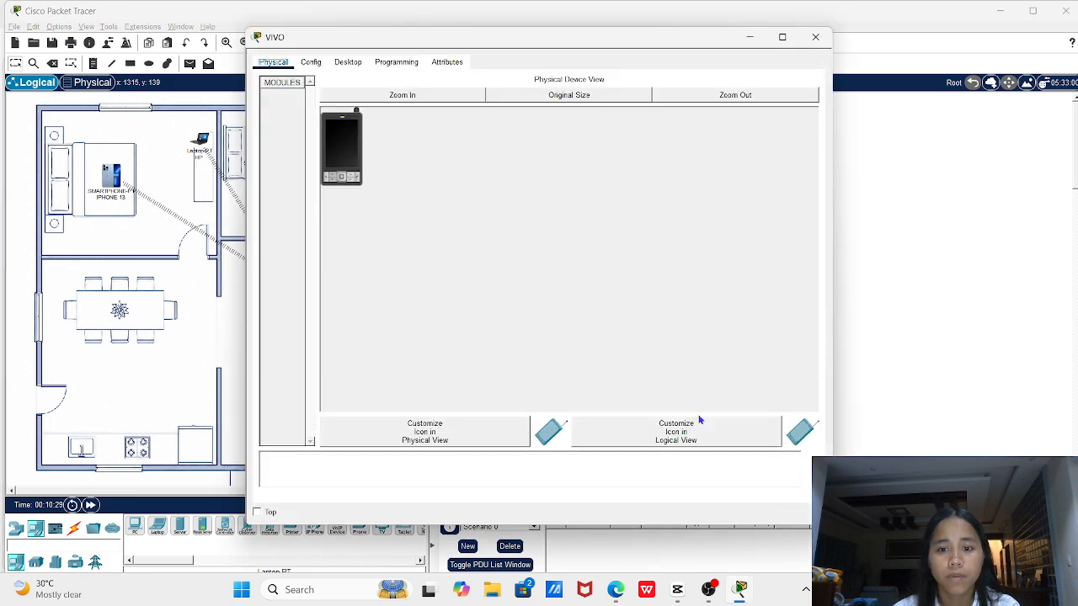
{"action": "left_click", "coordinate": [694, 439]}
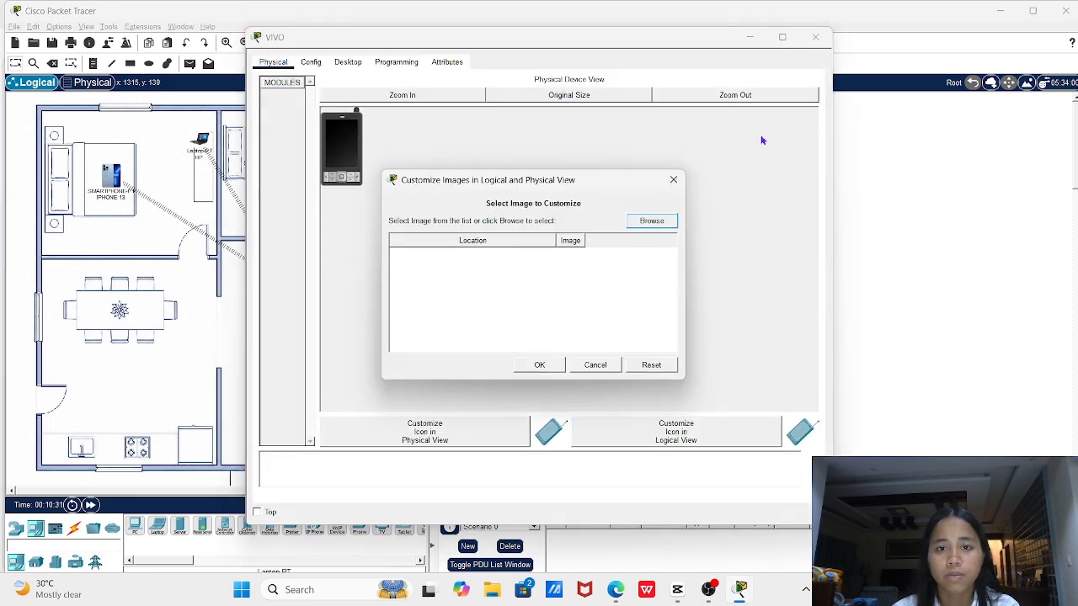
{"action": "left_click", "coordinate": [641, 219]}
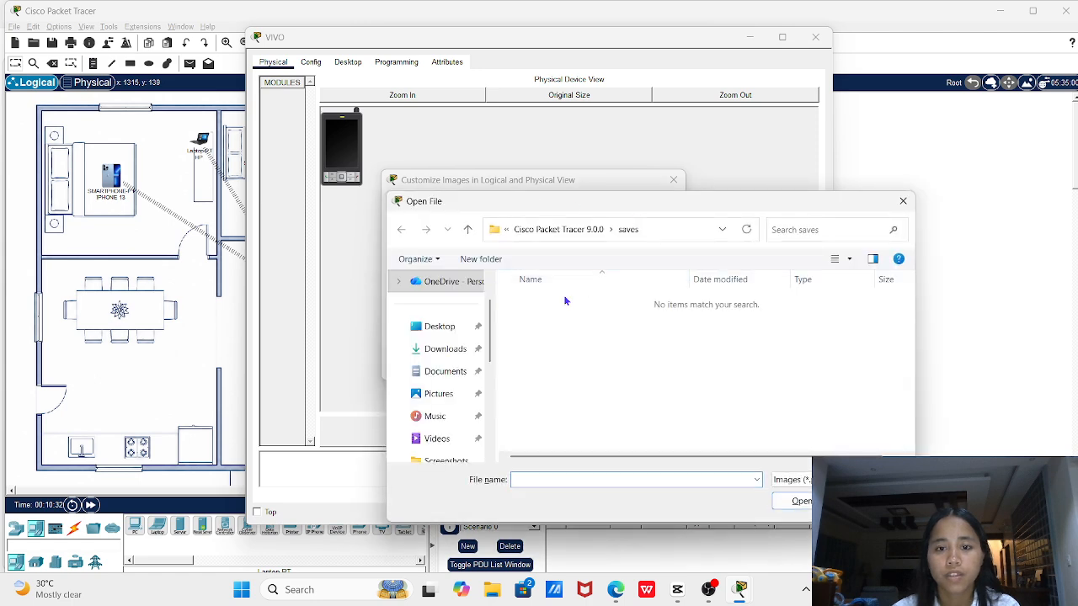
{"action": "left_click", "coordinate": [460, 396]}
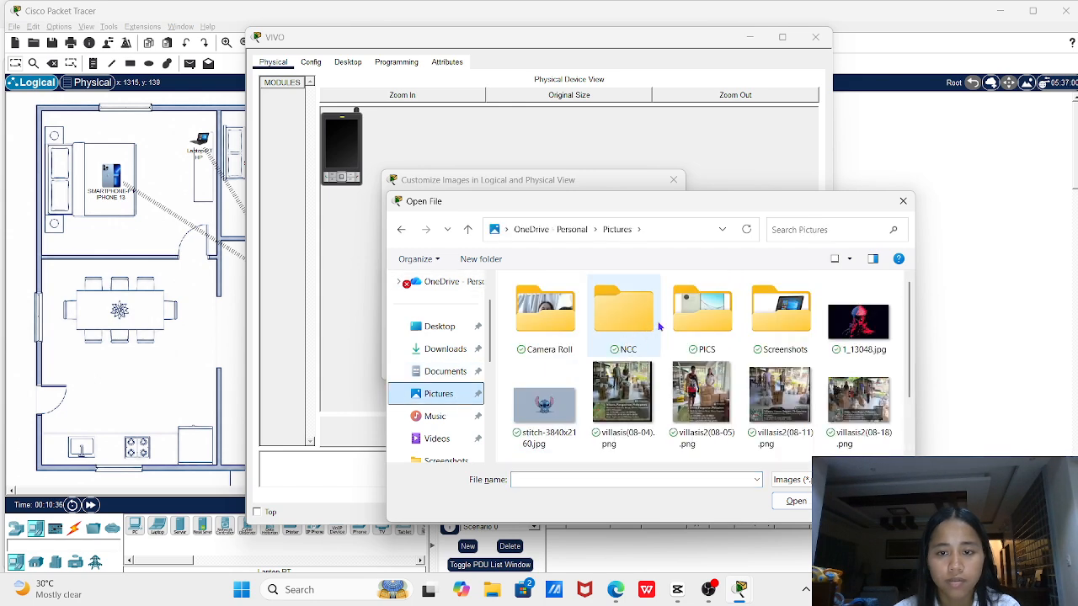
{"action": "double_click", "coordinate": [679, 335]}
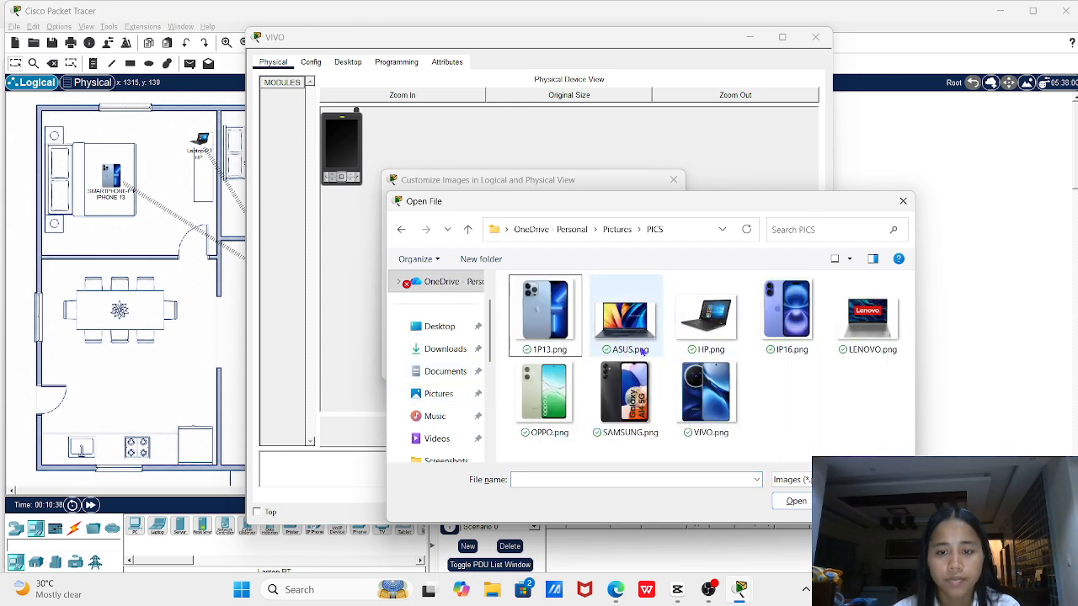
{"action": "double_click", "coordinate": [706, 392]}
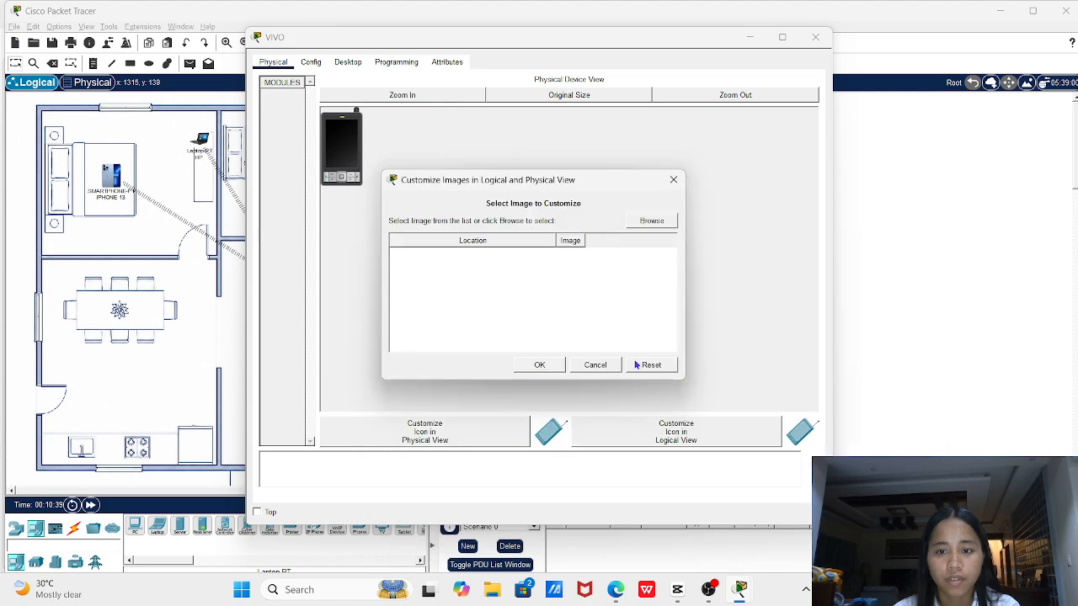
{"action": "left_click", "coordinate": [815, 37]}
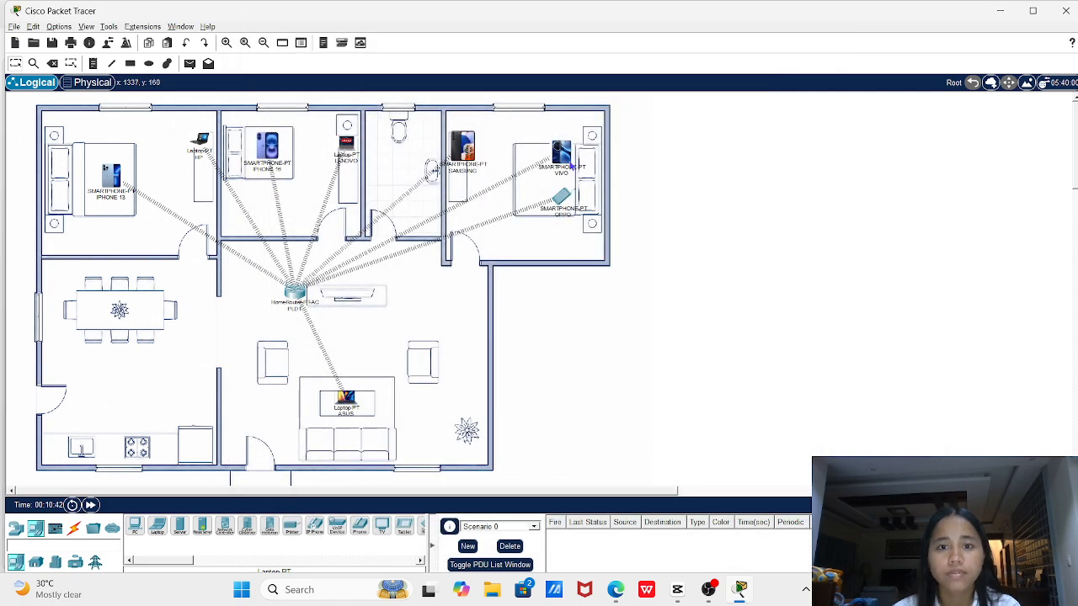
Set the Oppo phone's logical-view icon to OPPO.png from the Pictures > PICS folder
{"action": "left_click", "coordinate": [585, 192]}
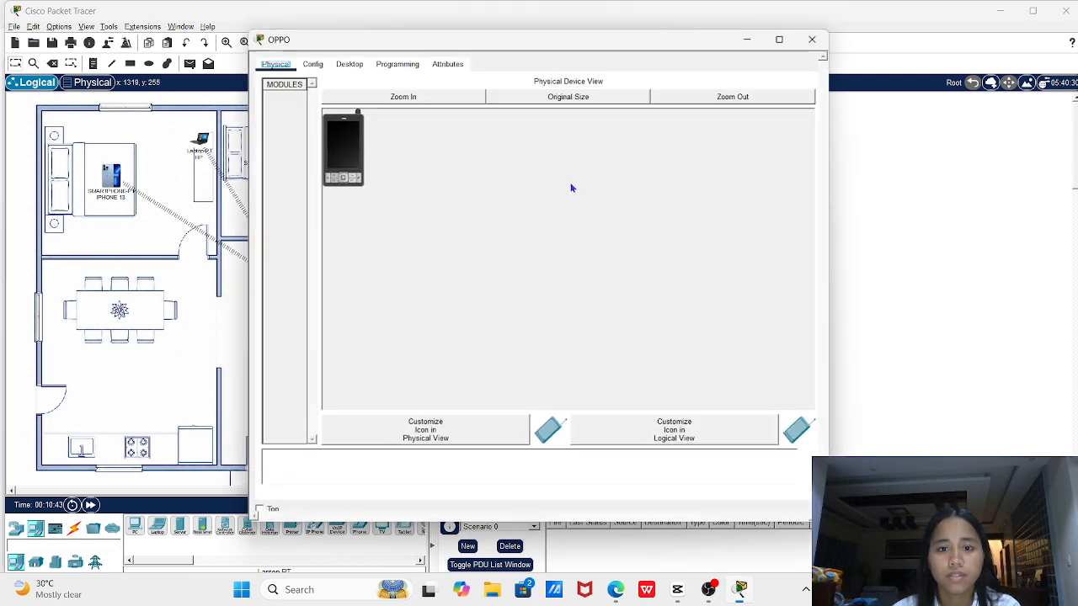
{"action": "left_click", "coordinate": [724, 434]}
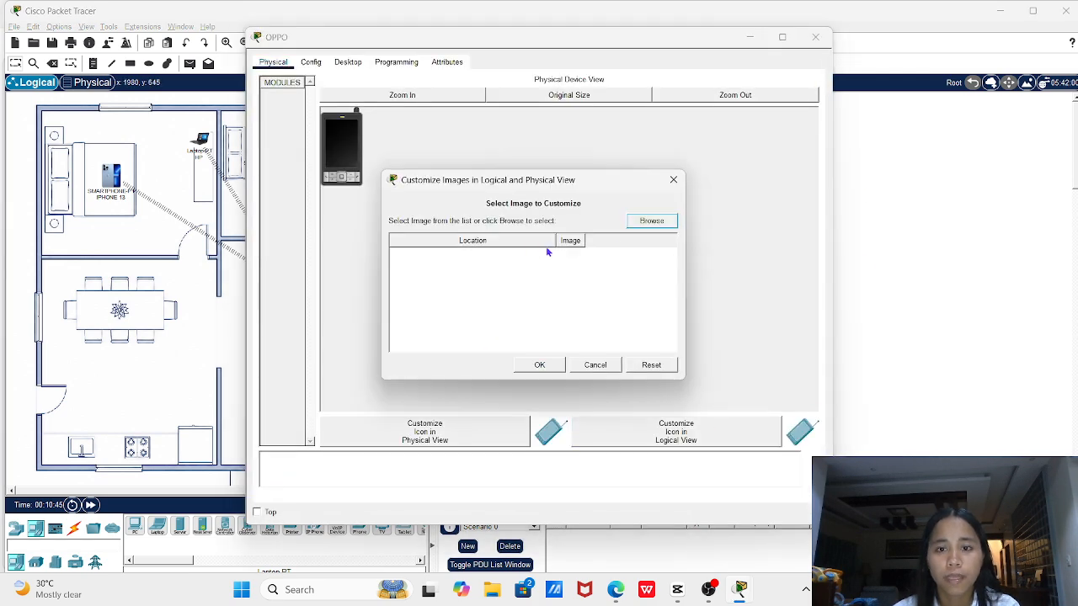
{"action": "left_click", "coordinate": [649, 222]}
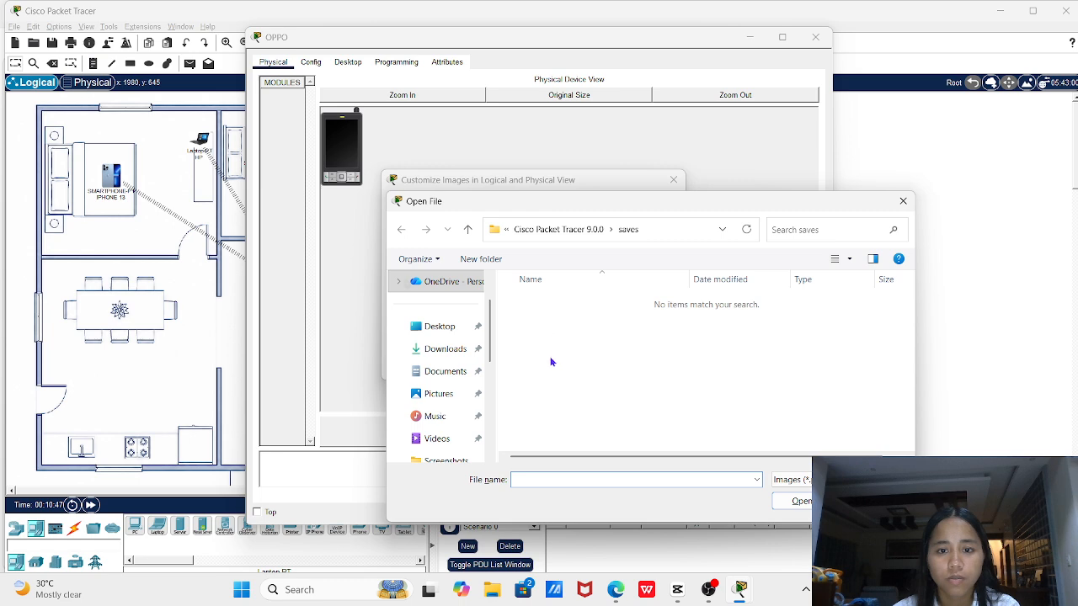
{"action": "left_click", "coordinate": [442, 395]}
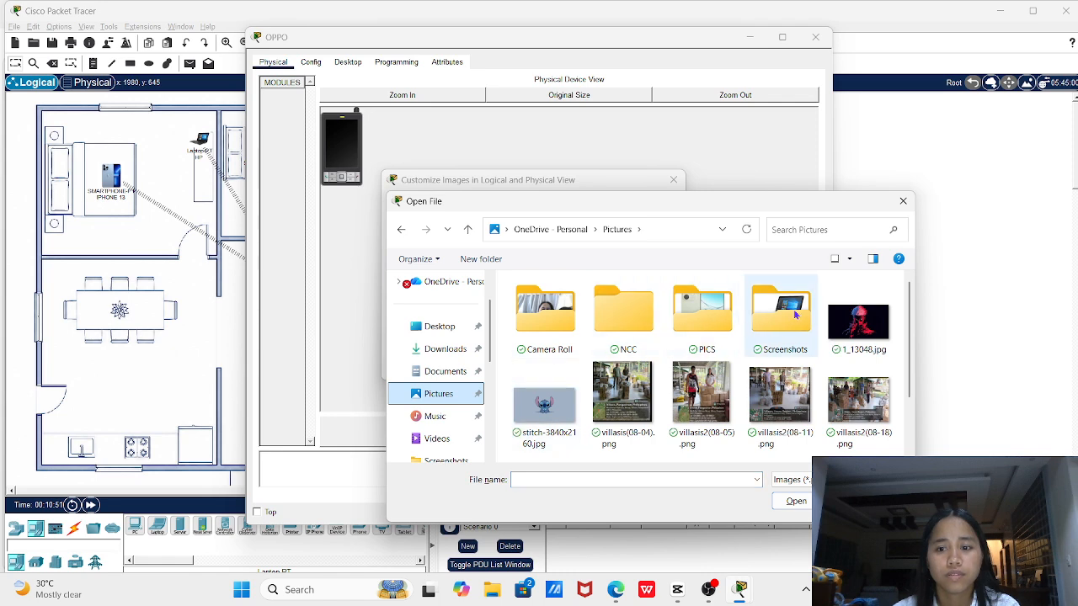
{"action": "double_click", "coordinate": [787, 322]}
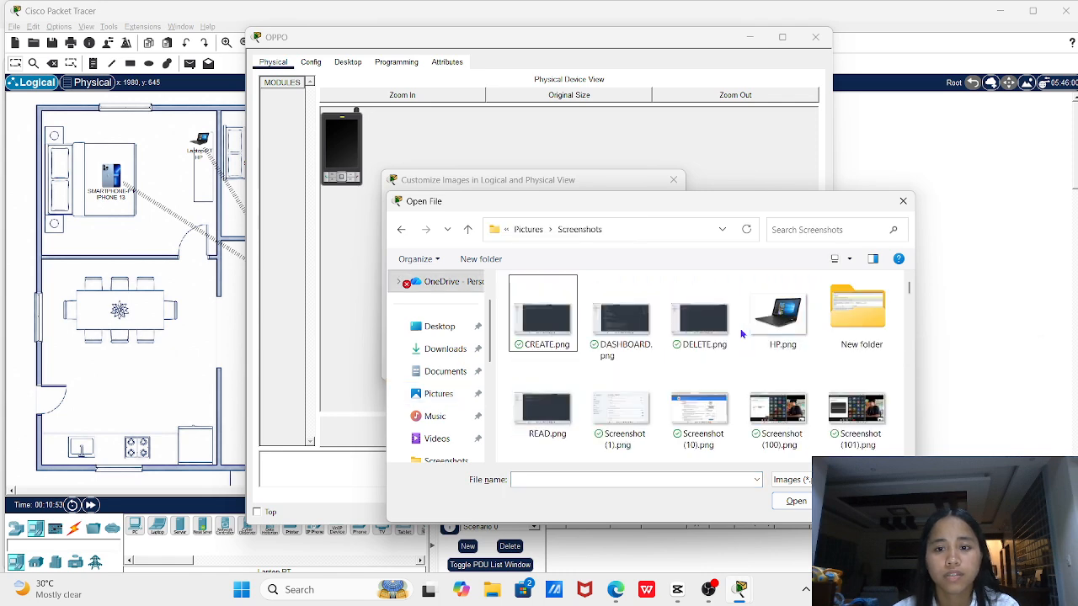
{"action": "left_click", "coordinate": [401, 229]}
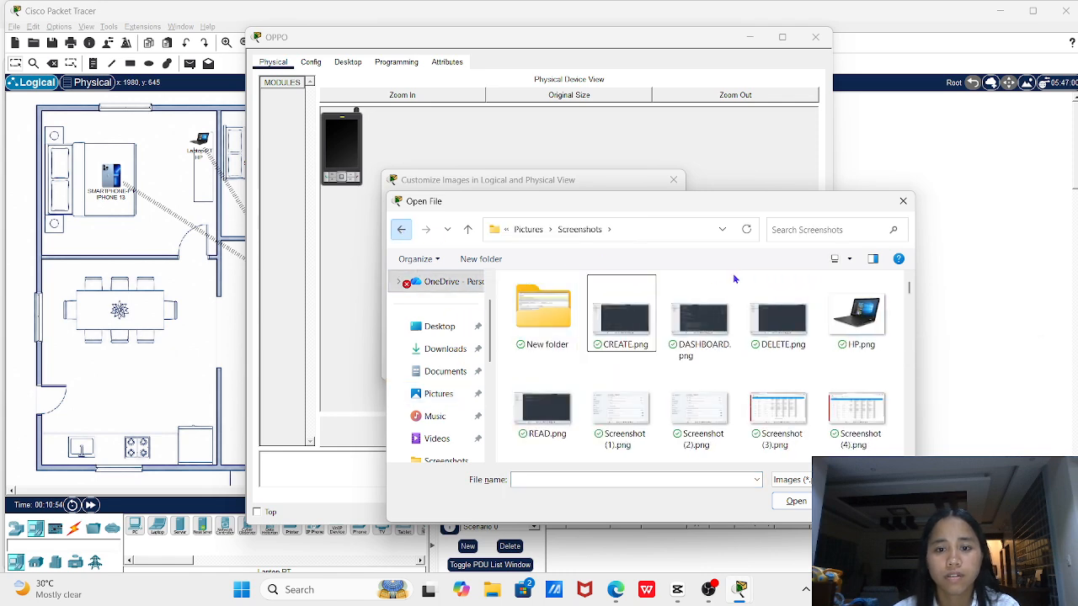
{"action": "left_click", "coordinate": [724, 335]}
{"action": "double_click", "coordinate": [673, 330]}
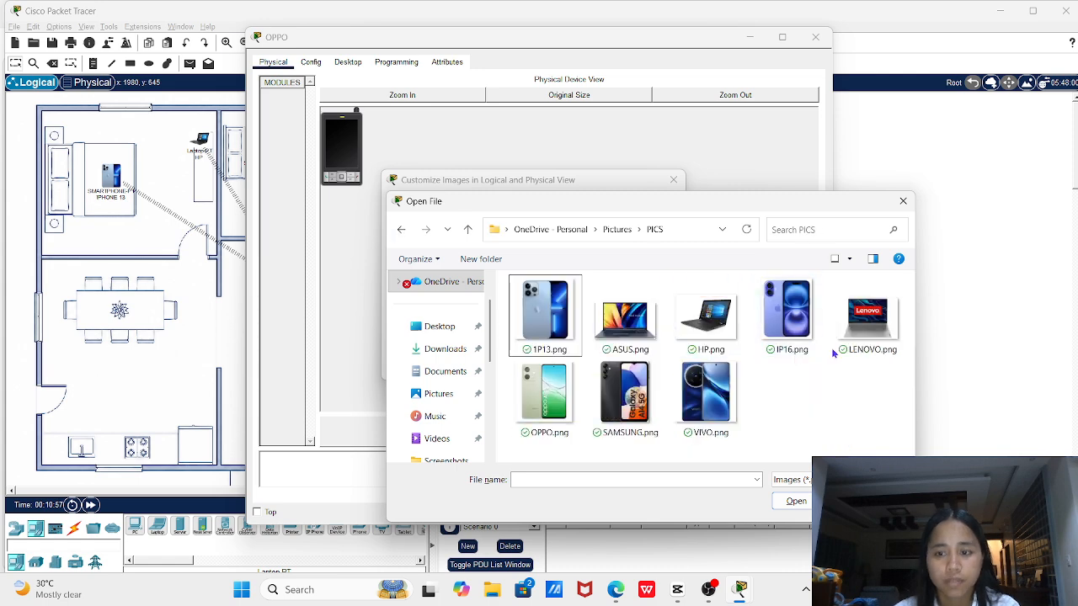
{"action": "left_click", "coordinate": [546, 404]}
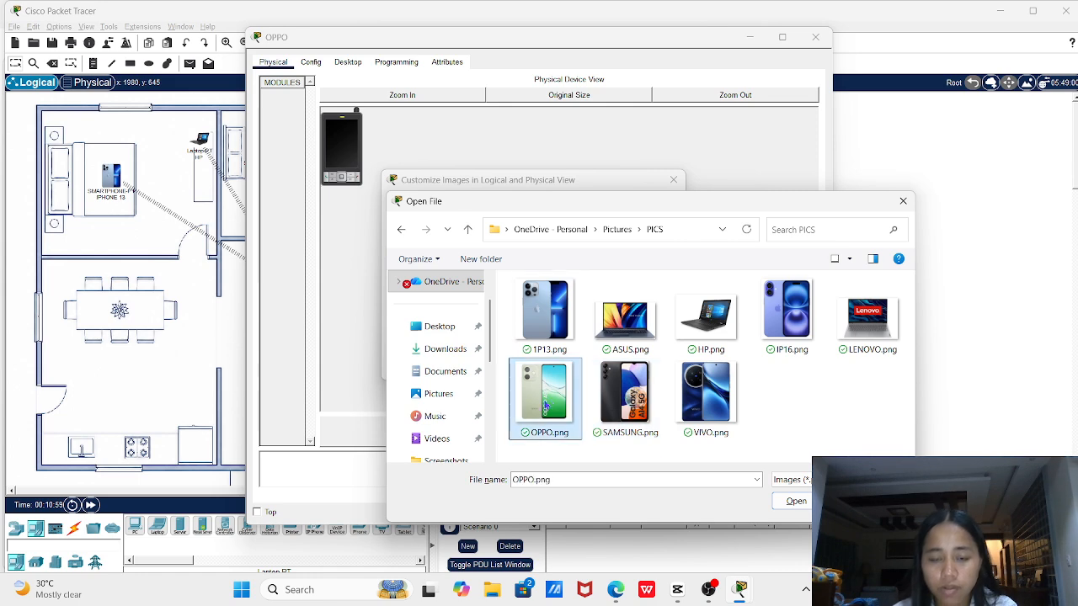
{"action": "double_click", "coordinate": [536, 405]}
{"action": "left_click", "coordinate": [539, 363]}
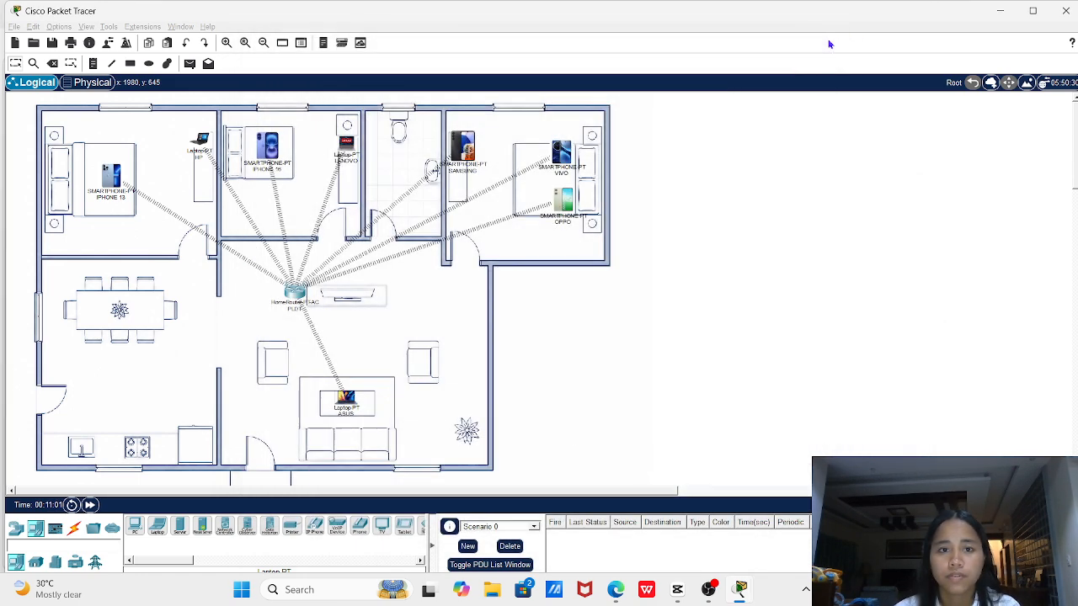
Close the Oppo window, nudge the HP laptop up, move iPhone 16 right, shift Samsung left
{"action": "left_click", "coordinate": [815, 37]}
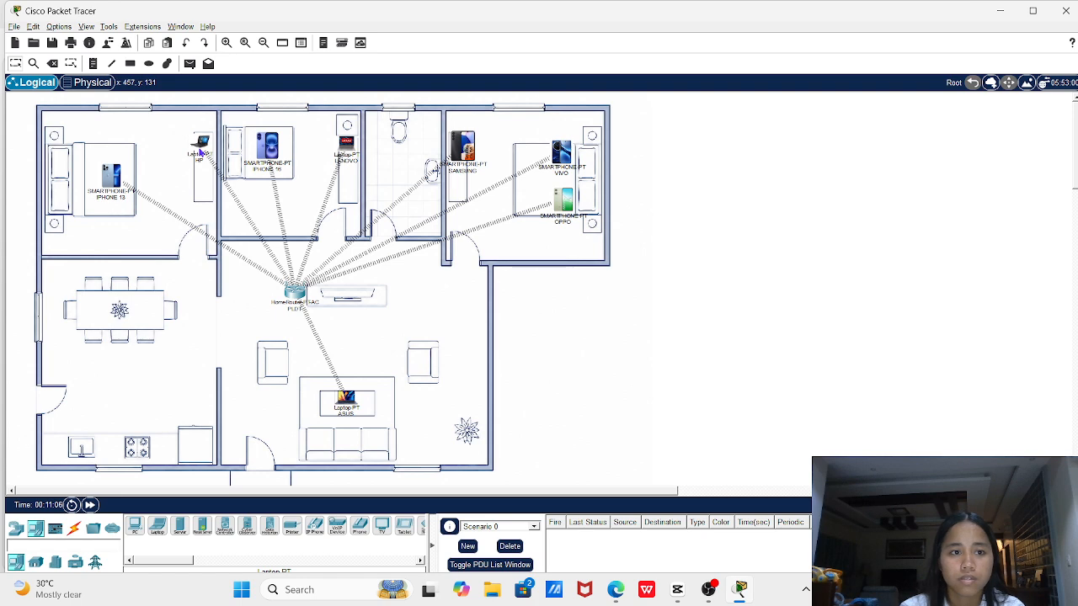
{"action": "left_click_drag", "start_coordinate": [201, 152], "coordinate": [200, 145]}
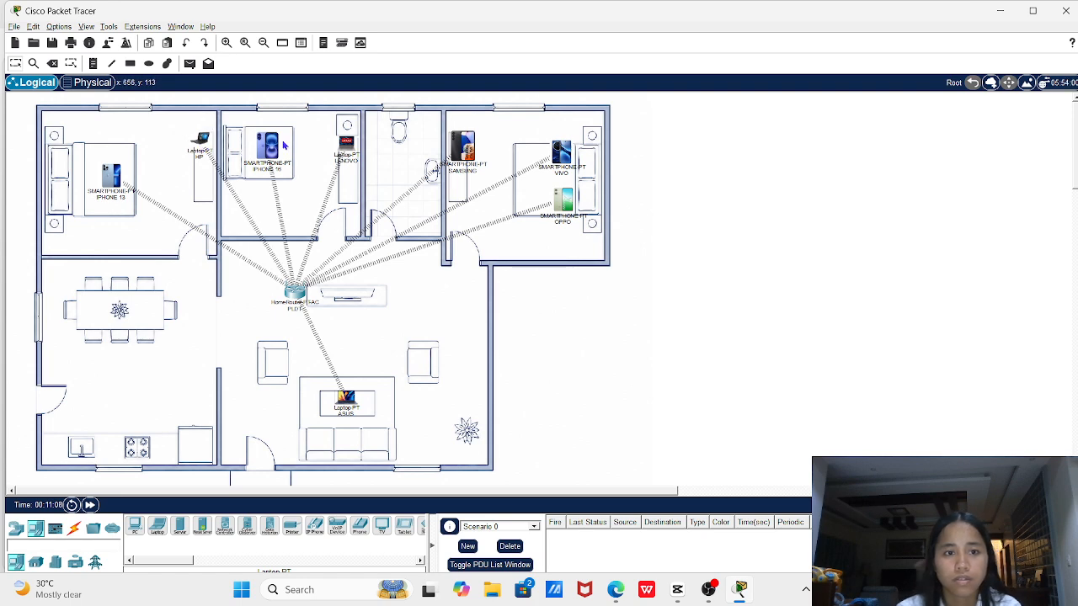
{"action": "left_click_drag", "start_coordinate": [272, 150], "coordinate": [345, 150]}
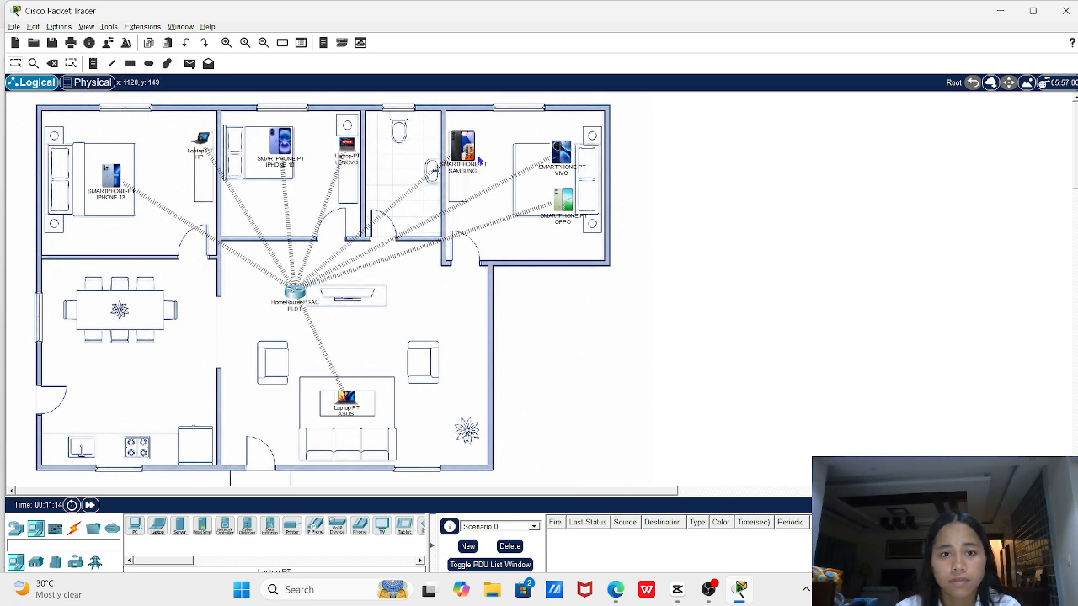
{"action": "left_click_drag", "start_coordinate": [471, 152], "coordinate": [468, 151]}
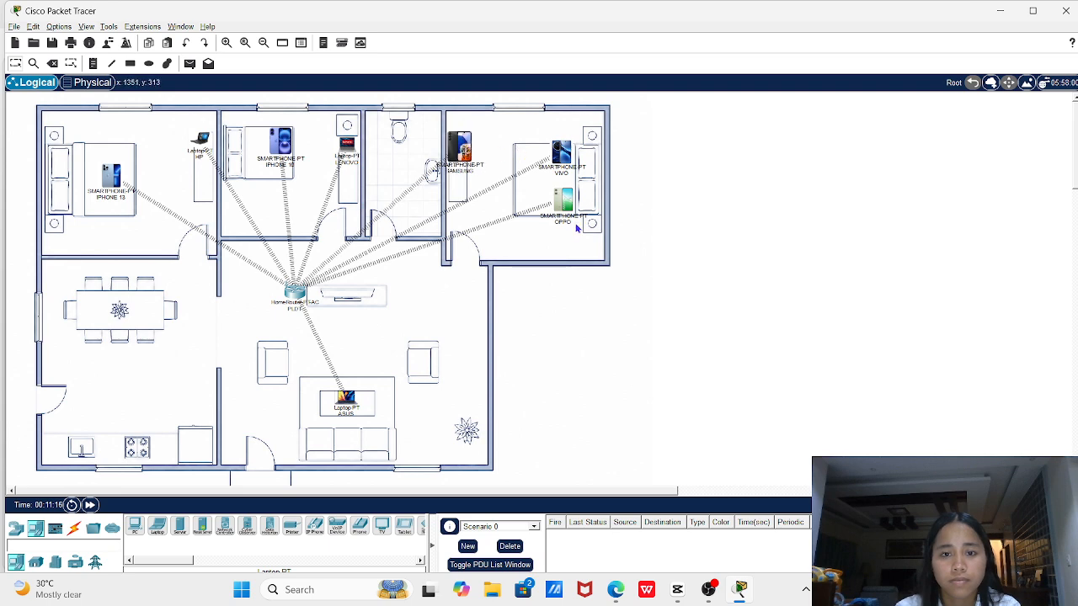
Move the Oppo phone down, Vivo up, and the ASUS laptop slightly left onto the living-room table
{"action": "left_click_drag", "start_coordinate": [570, 205], "coordinate": [572, 216]}
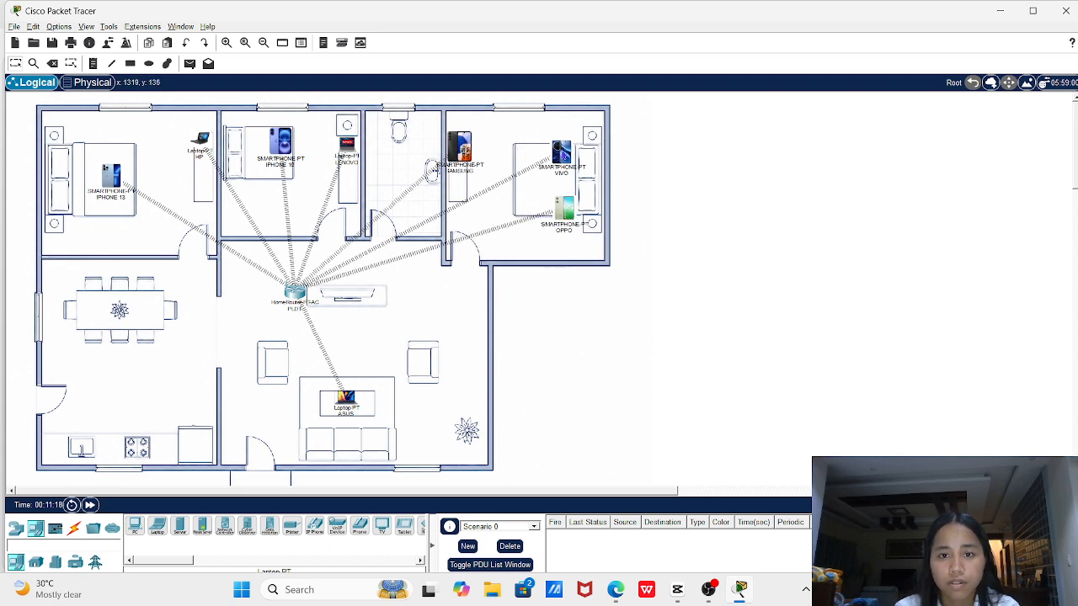
{"action": "left_click_drag", "start_coordinate": [561, 155], "coordinate": [564, 137]}
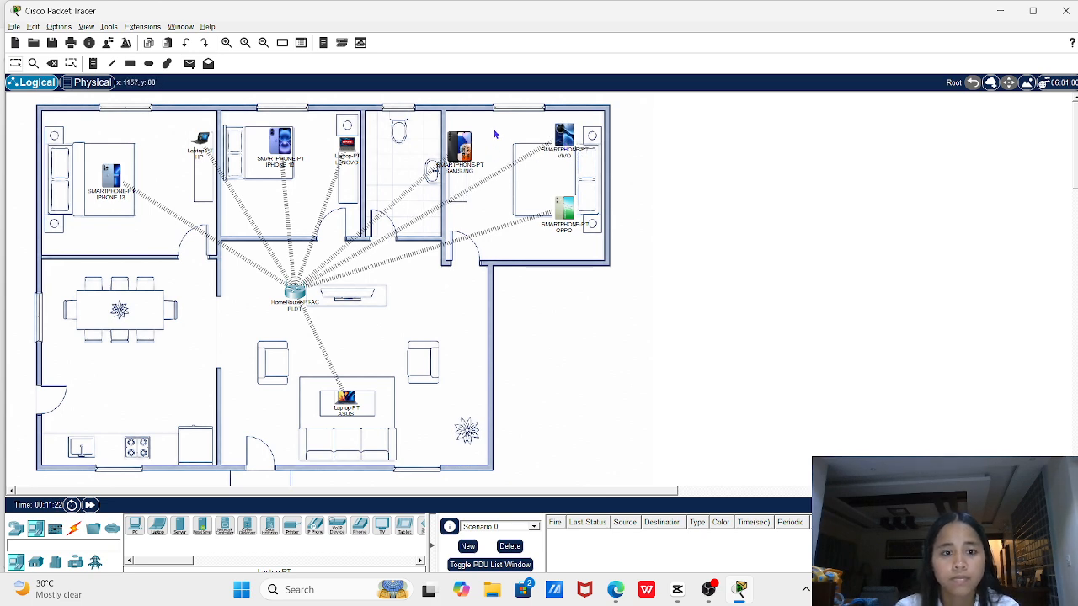
{"action": "mouse_move", "coordinate": [351, 401]}
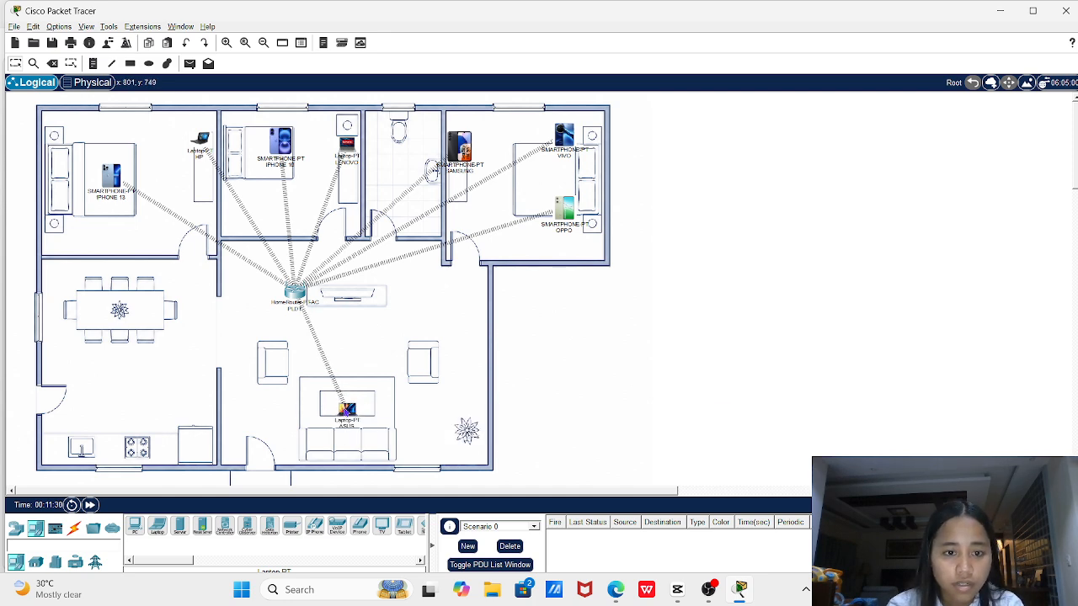
{"action": "left_click_drag", "start_coordinate": [346, 397], "coordinate": [329, 397]}
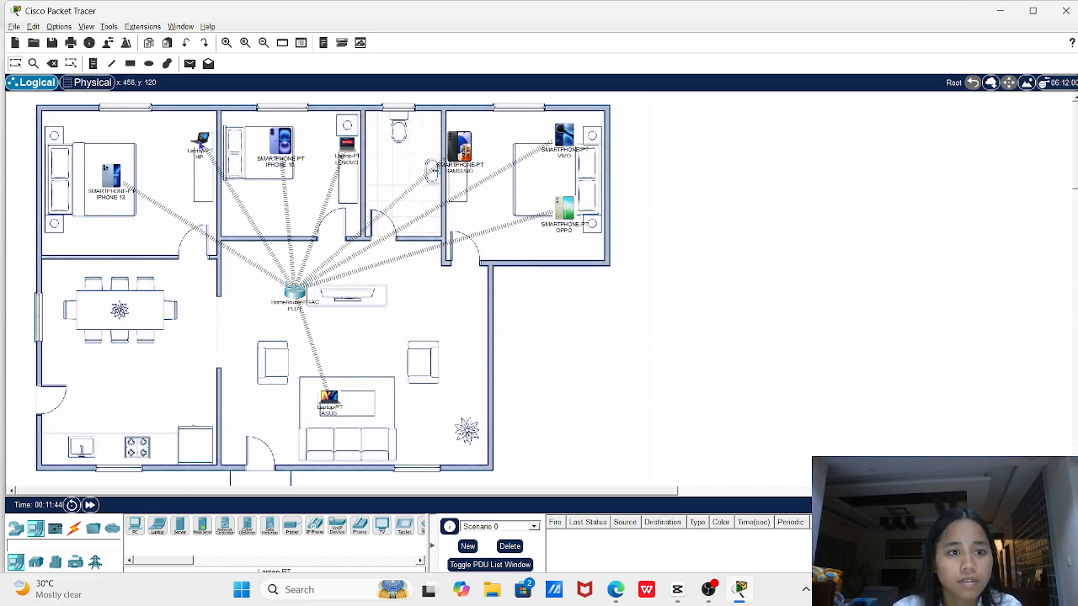
{"action": "left_click", "coordinate": [203, 145]}
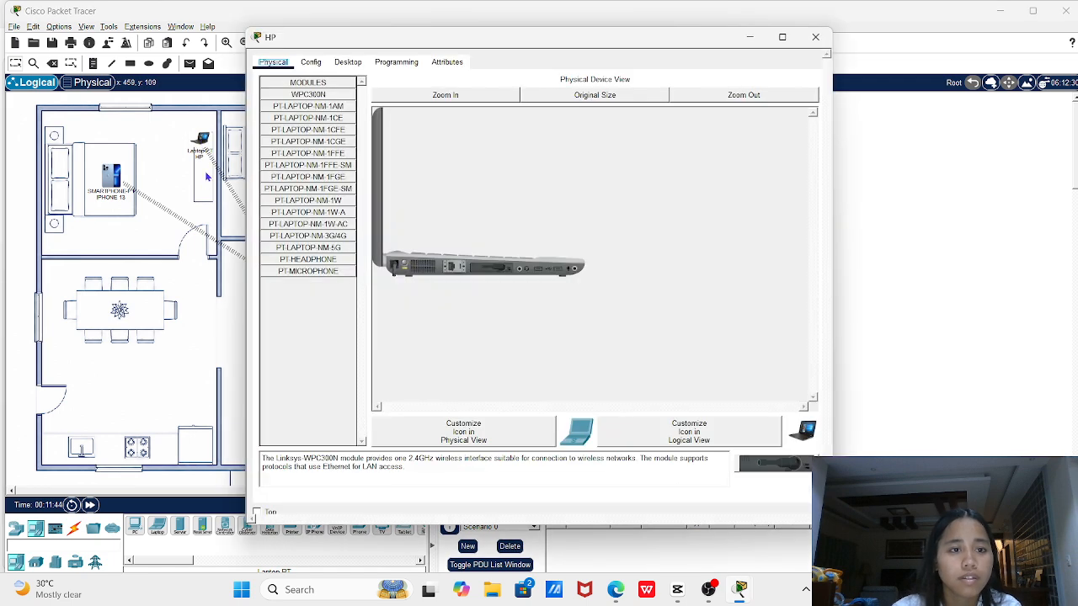
{"action": "left_click", "coordinate": [345, 63]}
{"action": "left_click", "coordinate": [396, 64]}
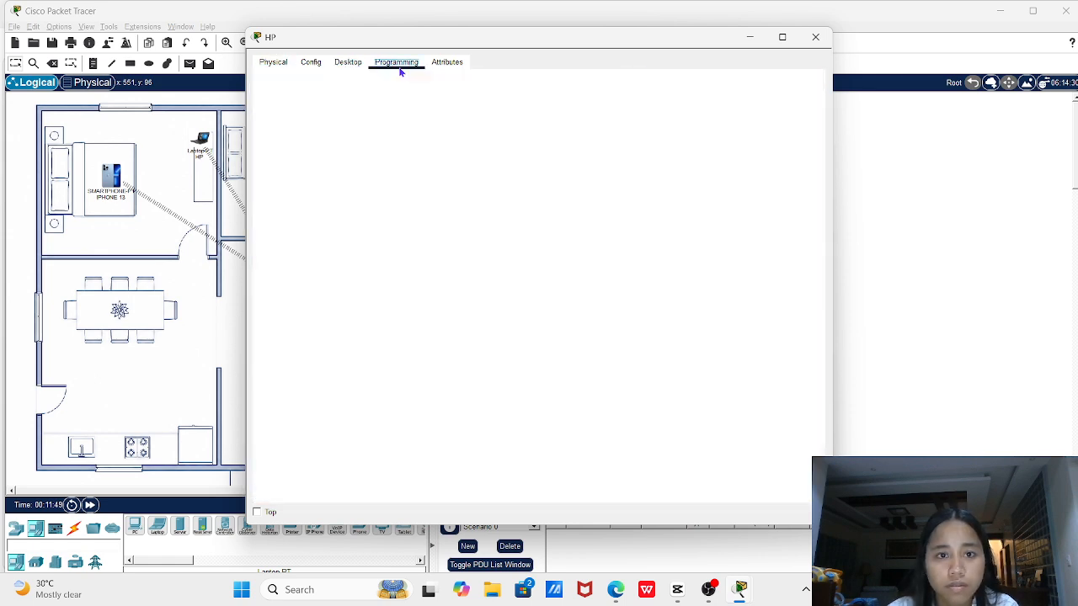
{"action": "left_click", "coordinate": [311, 63]}
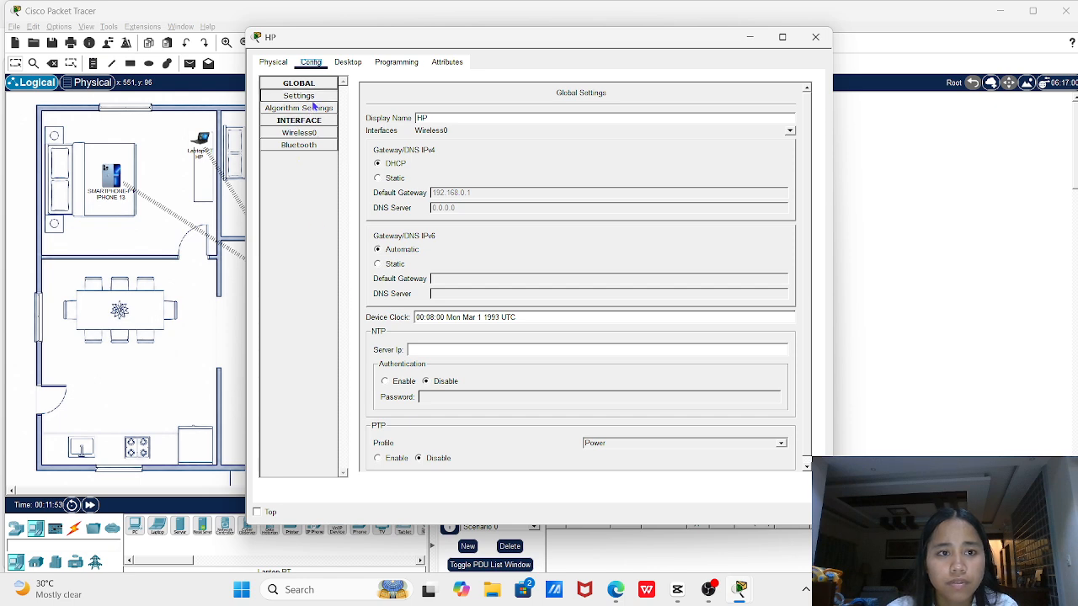
{"action": "left_click", "coordinate": [273, 63]}
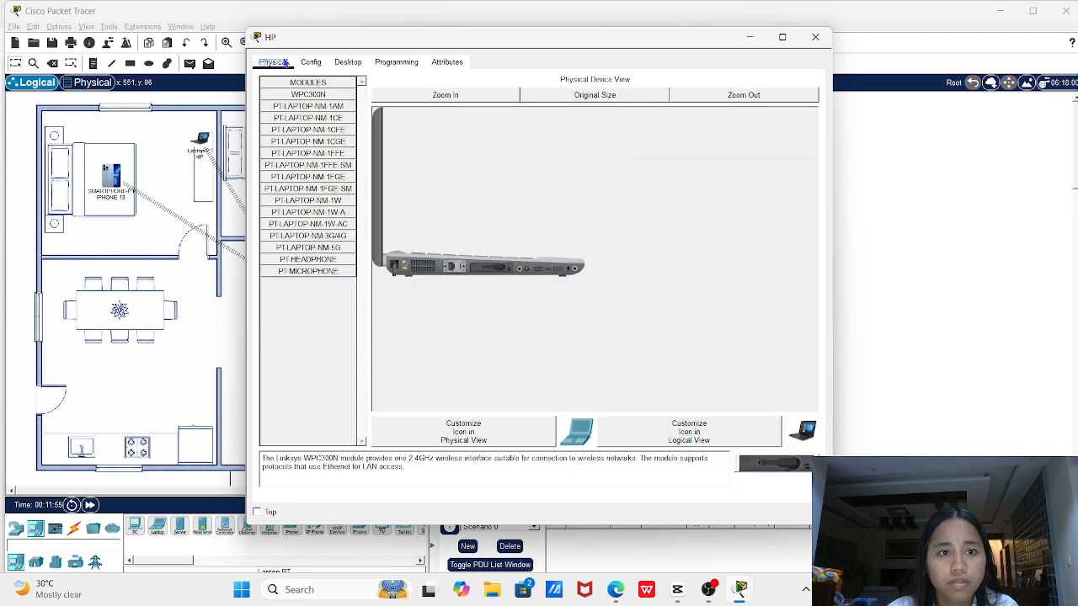
{"action": "left_click", "coordinate": [347, 62]}
{"action": "left_click", "coordinate": [311, 62]}
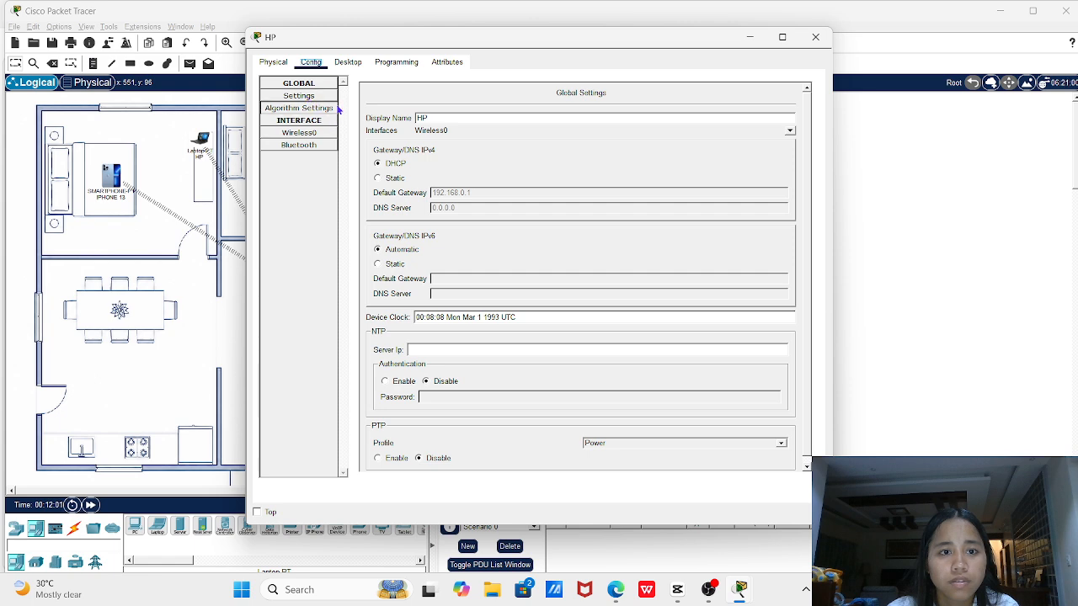
{"action": "left_click", "coordinate": [348, 64]}
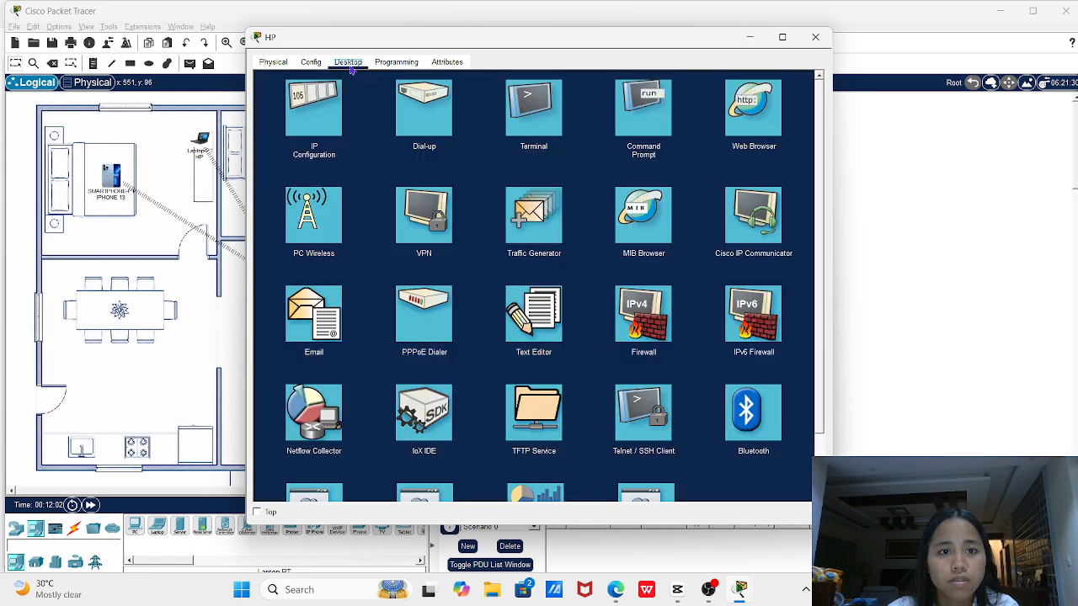
{"action": "left_click", "coordinate": [273, 63]}
{"action": "left_click", "coordinate": [317, 65]}
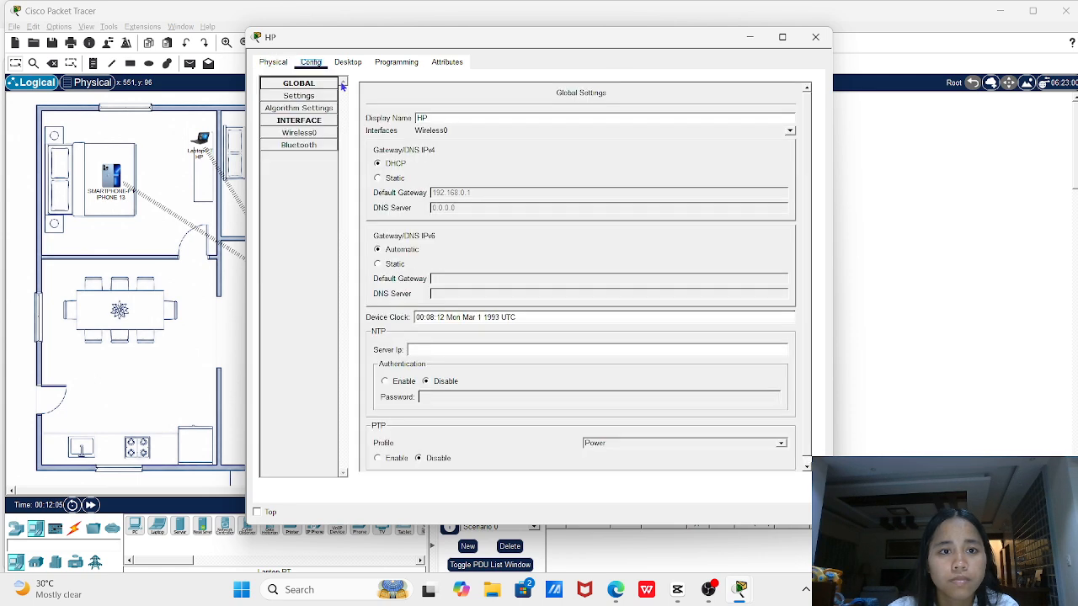
{"action": "left_click", "coordinate": [312, 135]}
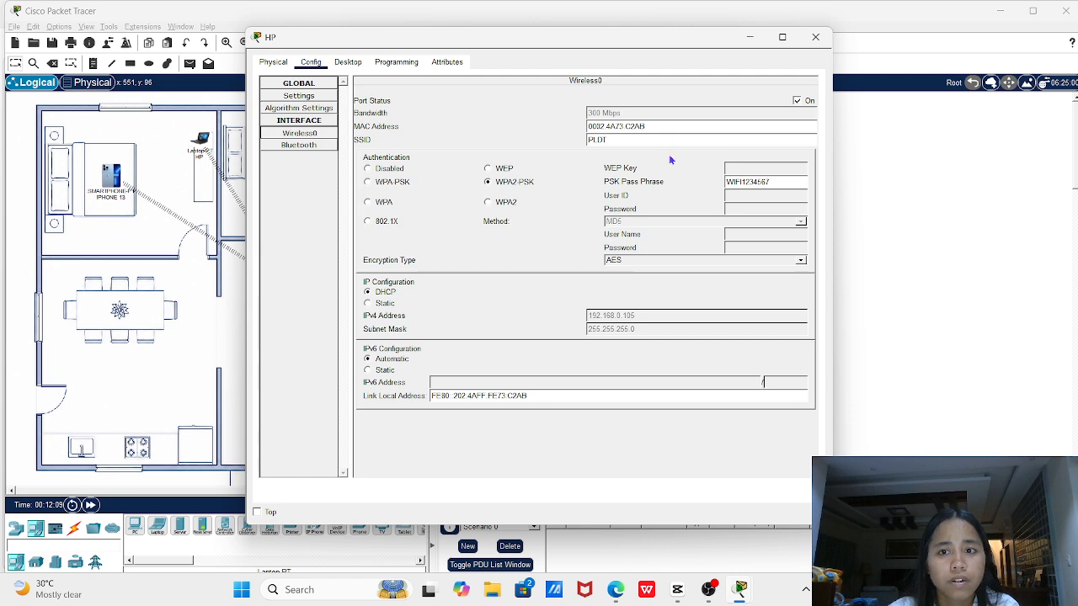
{"action": "left_click", "coordinate": [308, 97]}
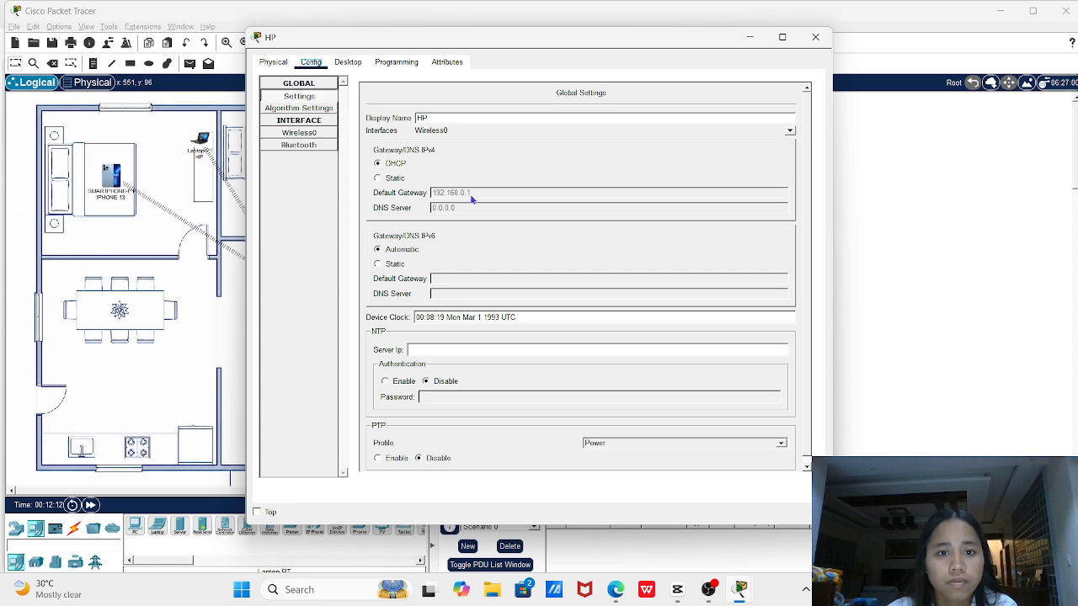
{"action": "left_click", "coordinate": [348, 62]}
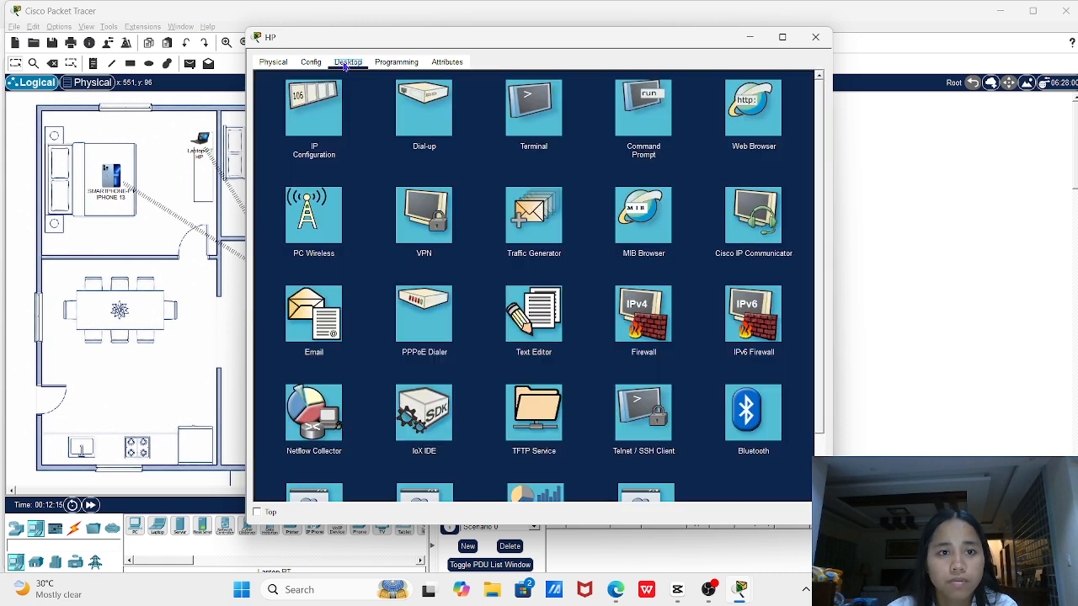
{"action": "left_click", "coordinate": [335, 126]}
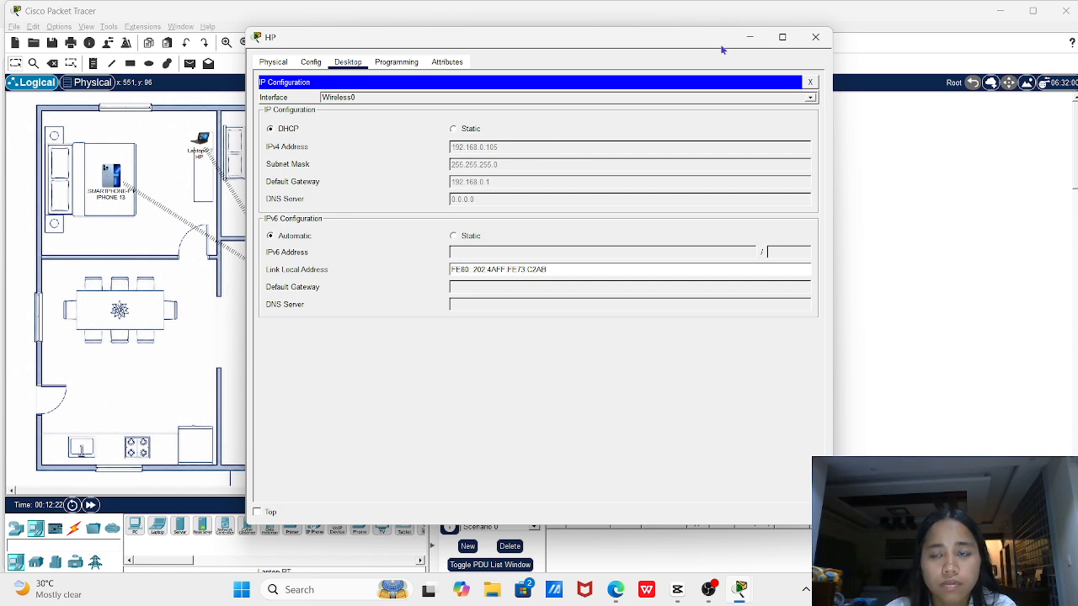
{"action": "left_click", "coordinate": [301, 65]}
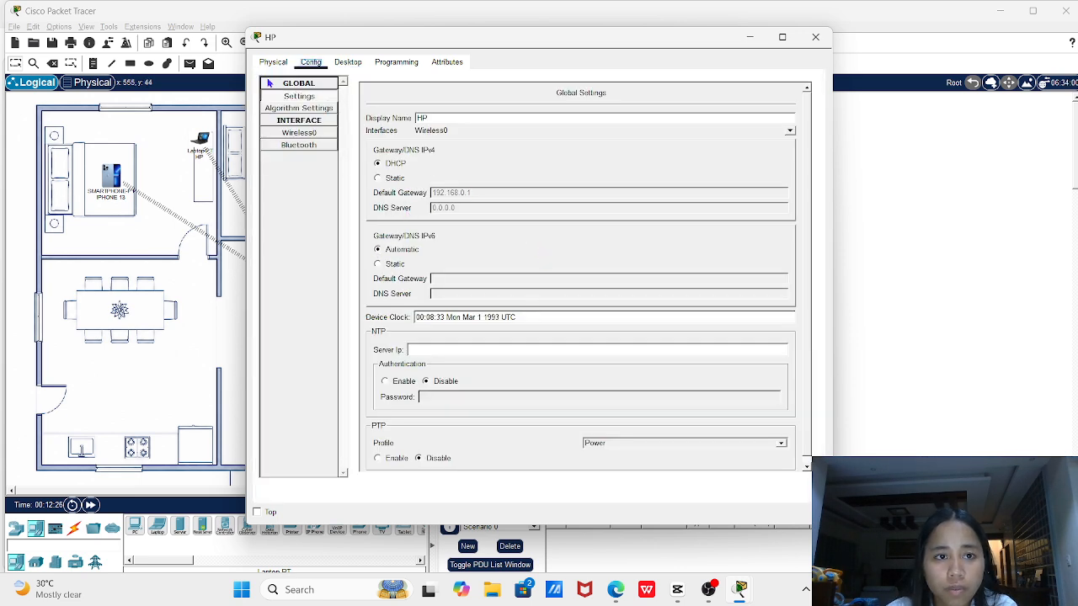
{"action": "left_click", "coordinate": [271, 67]}
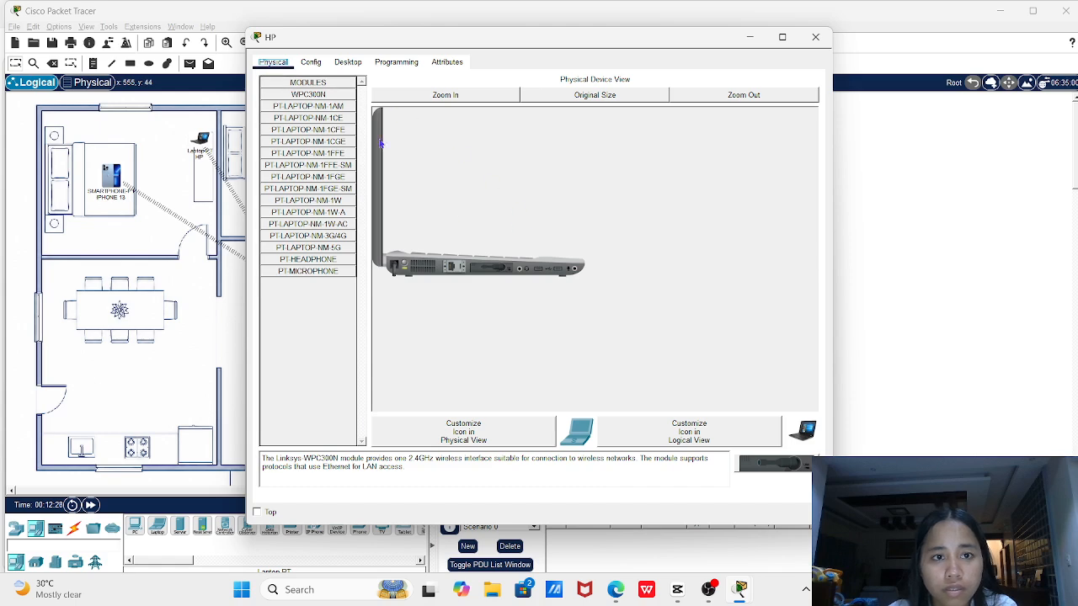
{"action": "left_click", "coordinate": [362, 67]}
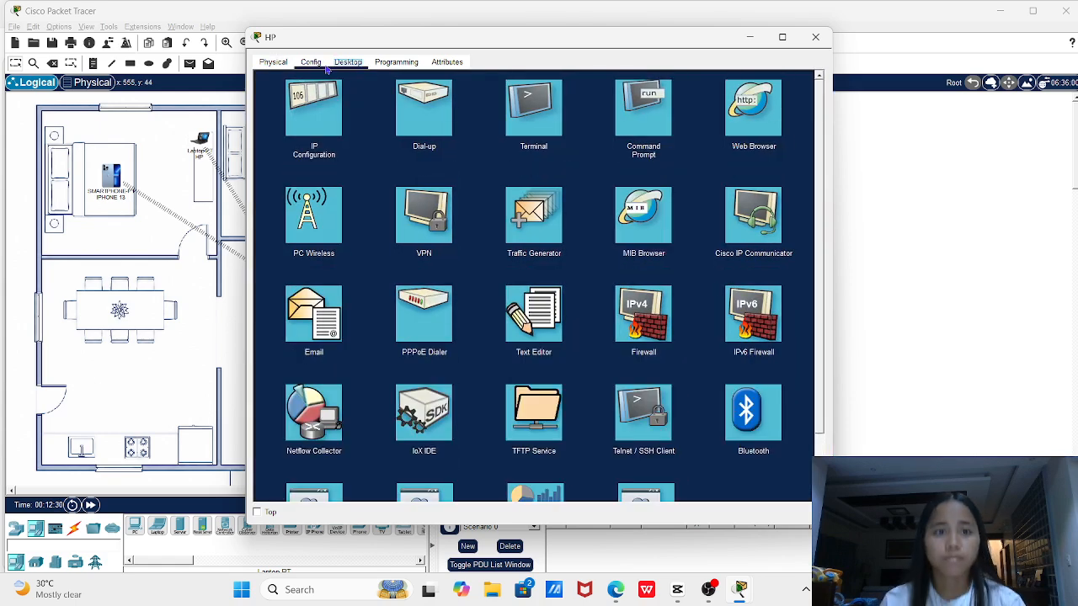
{"action": "left_click", "coordinate": [323, 70]}
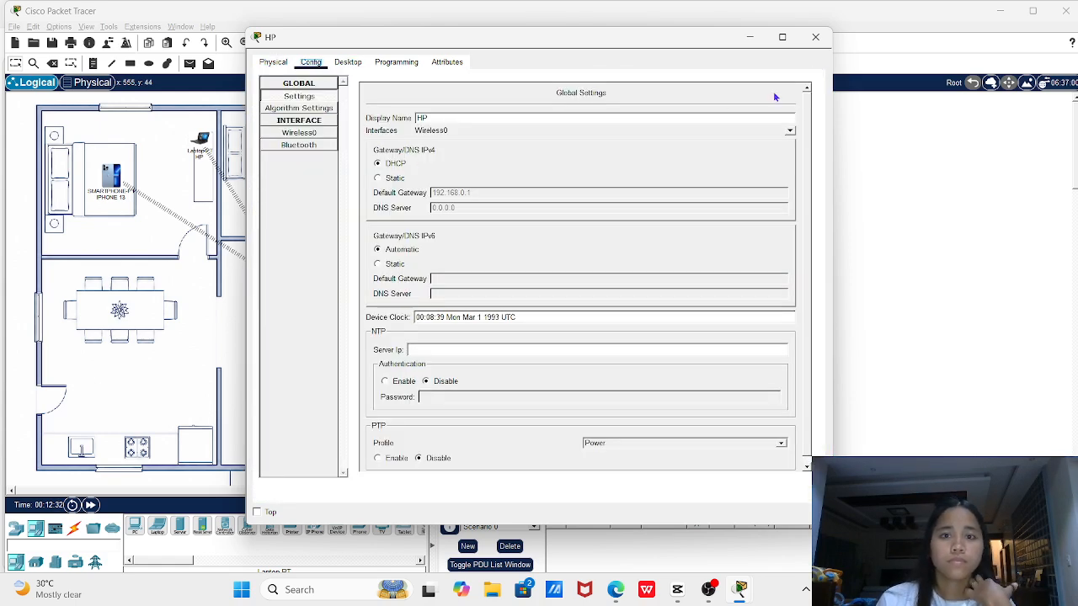
{"action": "left_click", "coordinate": [815, 37]}
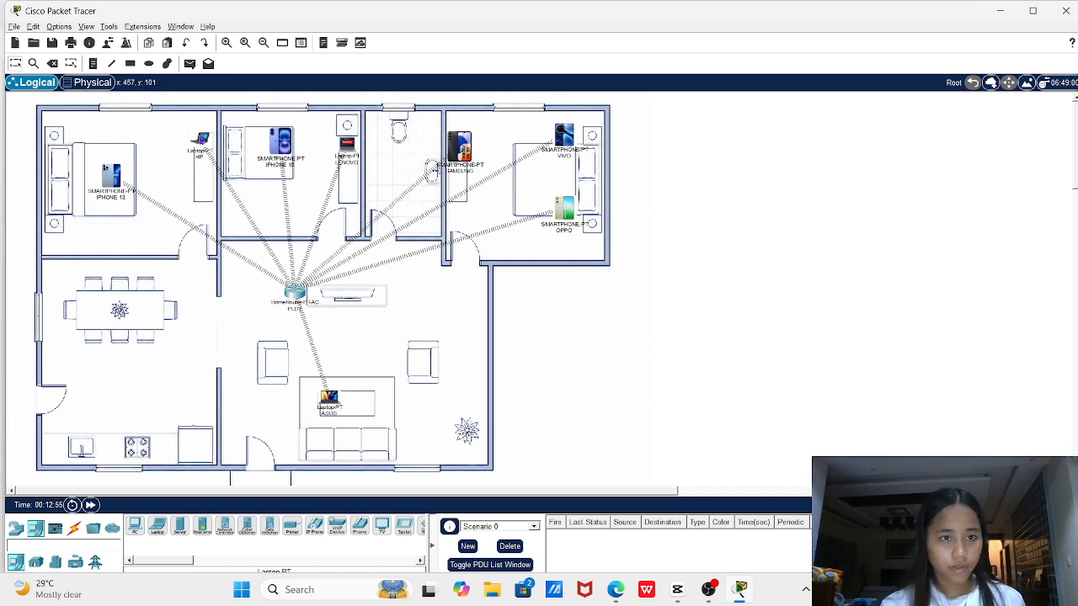
Reopen the HP laptop and show its Desktop applications like IP Configuration and Command Prompt
{"action": "left_click", "coordinate": [202, 139]}
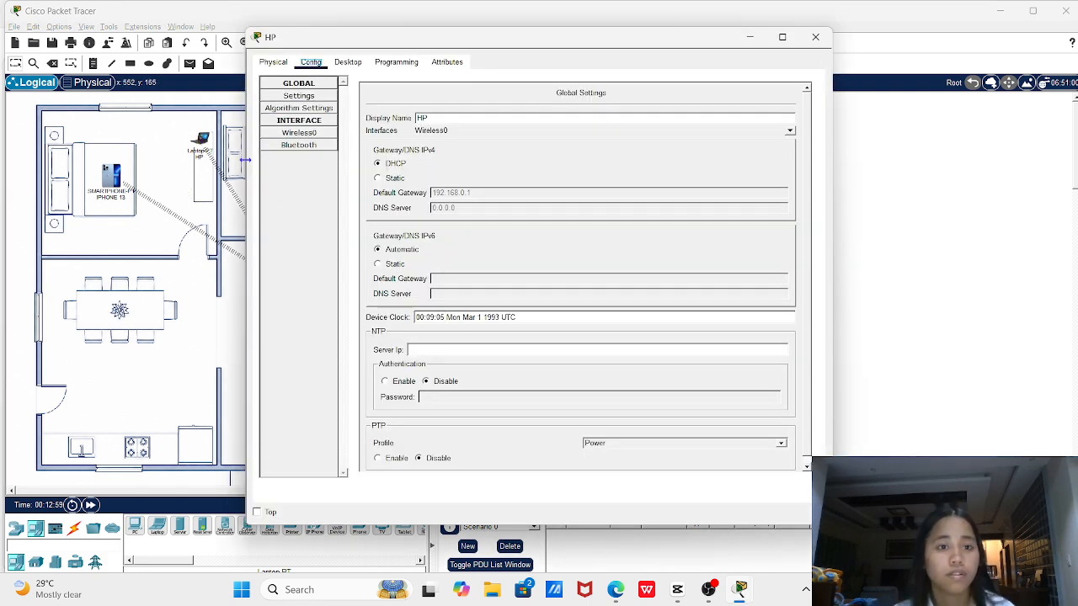
{"action": "left_click", "coordinate": [349, 64]}
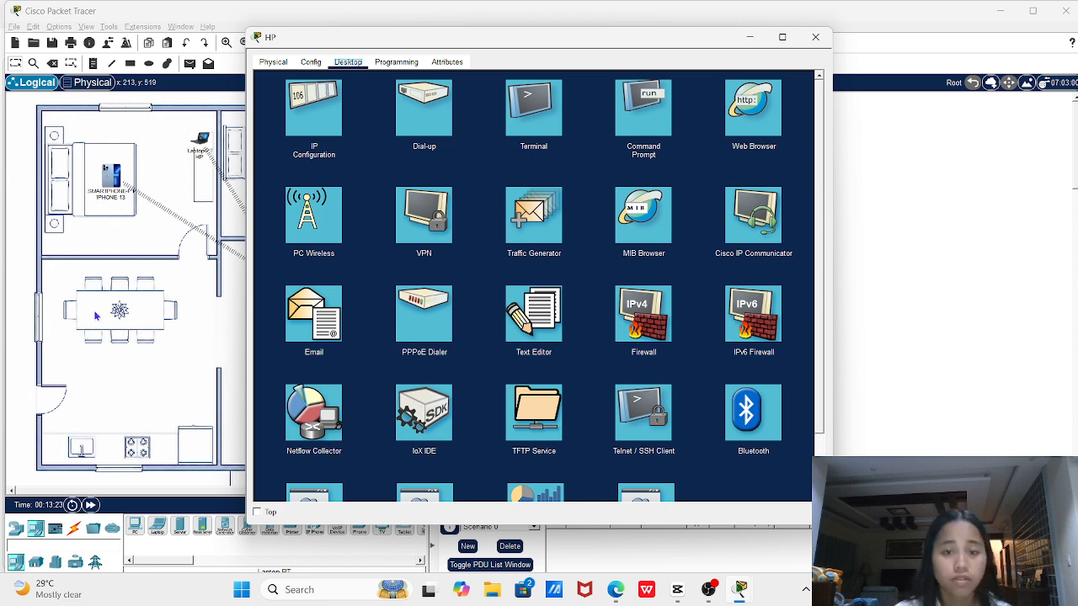
Run 'ping 192.168.0.1' in the HP laptop's Command Prompt, getting 4 replies with 0% loss
{"action": "left_click", "coordinate": [633, 103]}
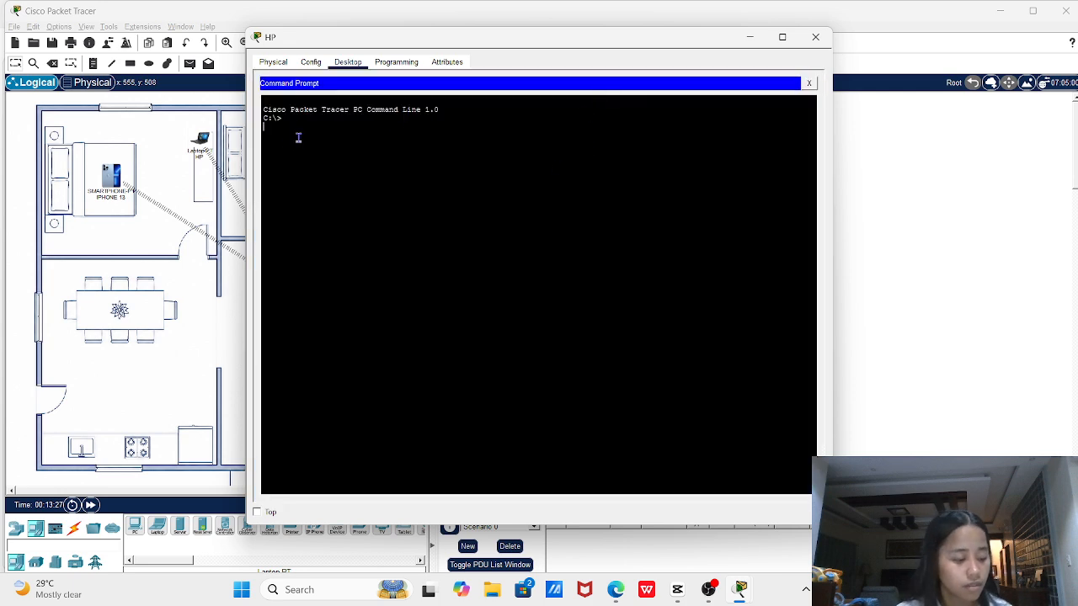
{"action": "type", "text": "pi"}
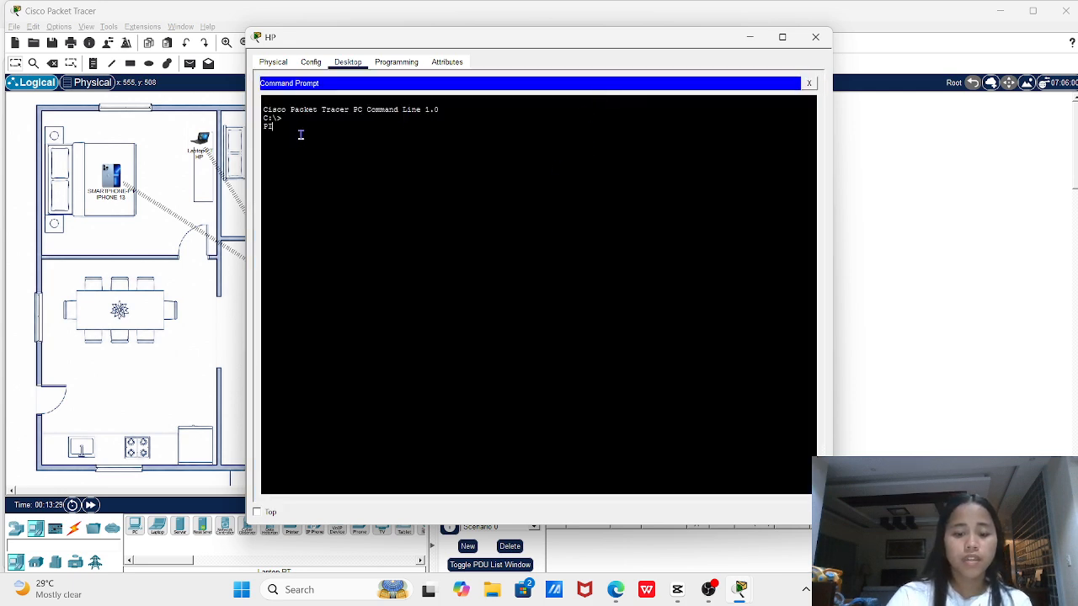
{"action": "type", "text": "NG 192"}
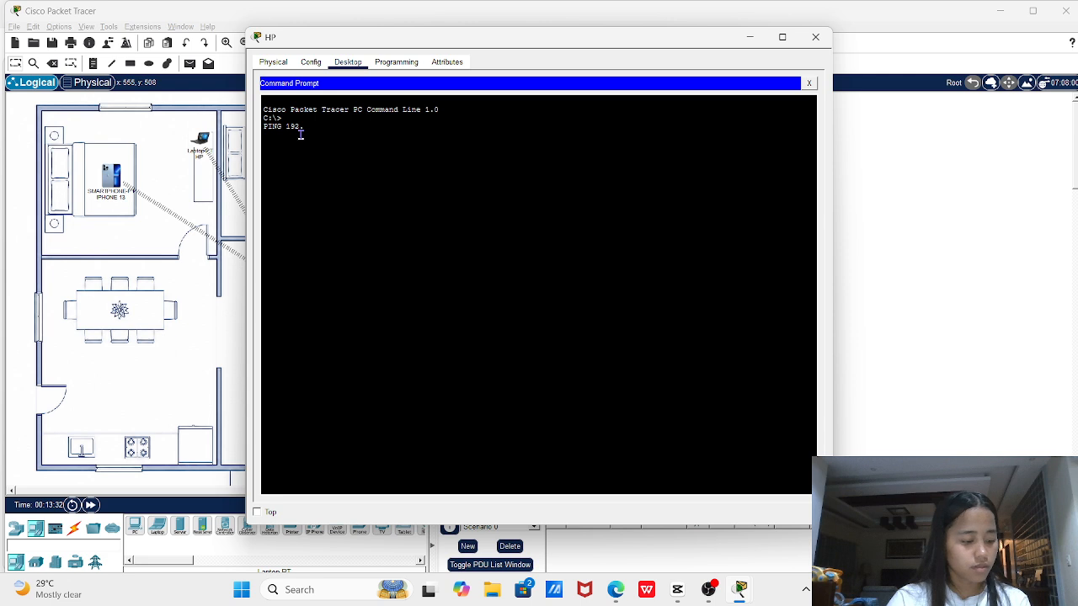
{"action": "type", "text": ".168."}
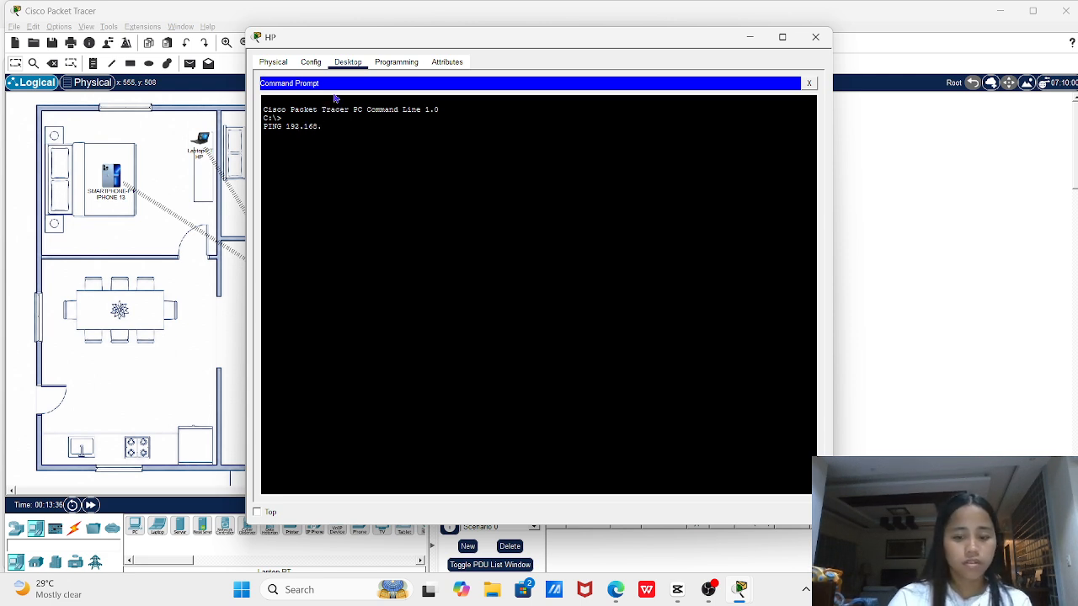
{"action": "type", "text": "0.1"}
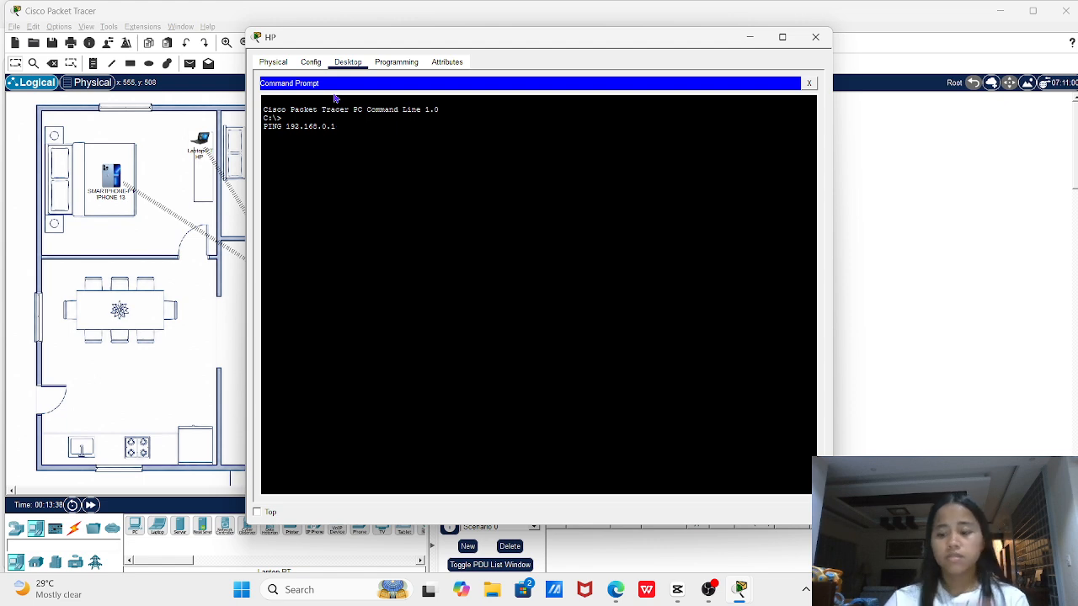
{"action": "key", "text": "Return"}
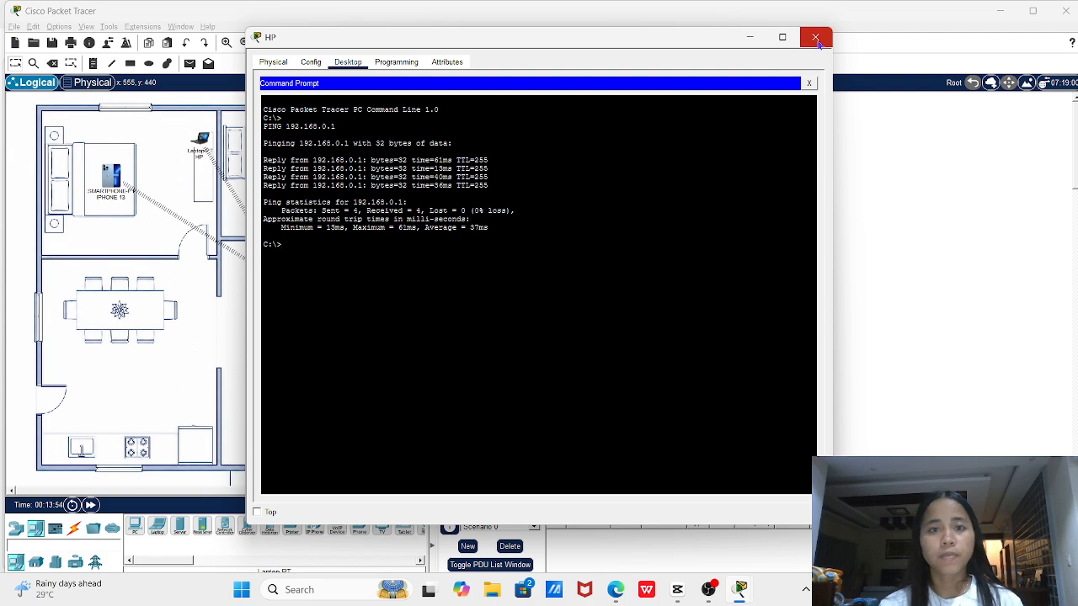
Close the HP laptop's window and restore OBS Studio over the floor plan
{"action": "left_click", "coordinate": [816, 38]}
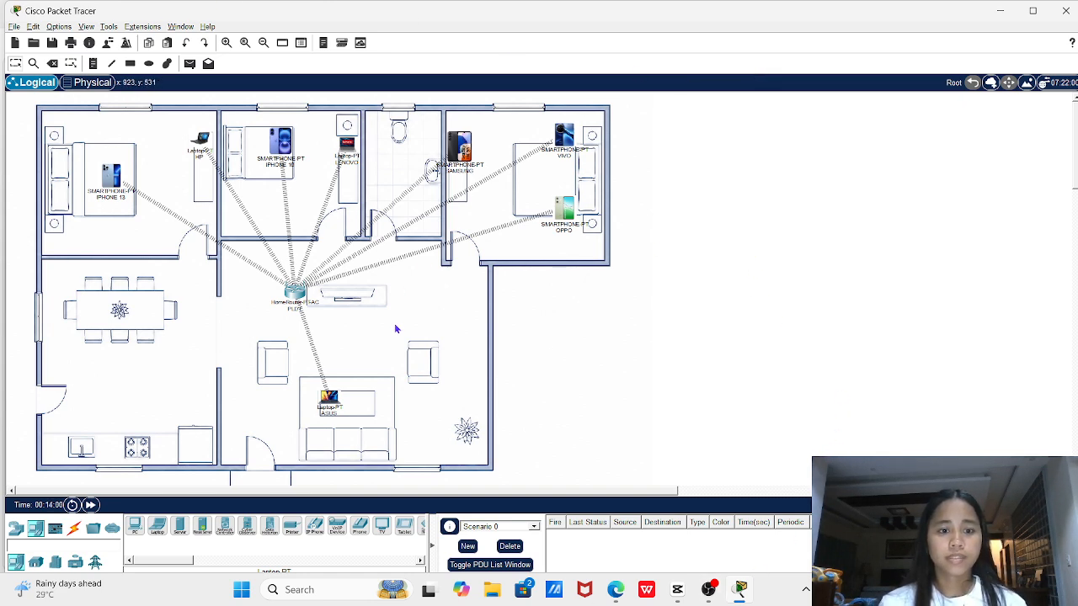
{"action": "left_click", "coordinate": [707, 600]}
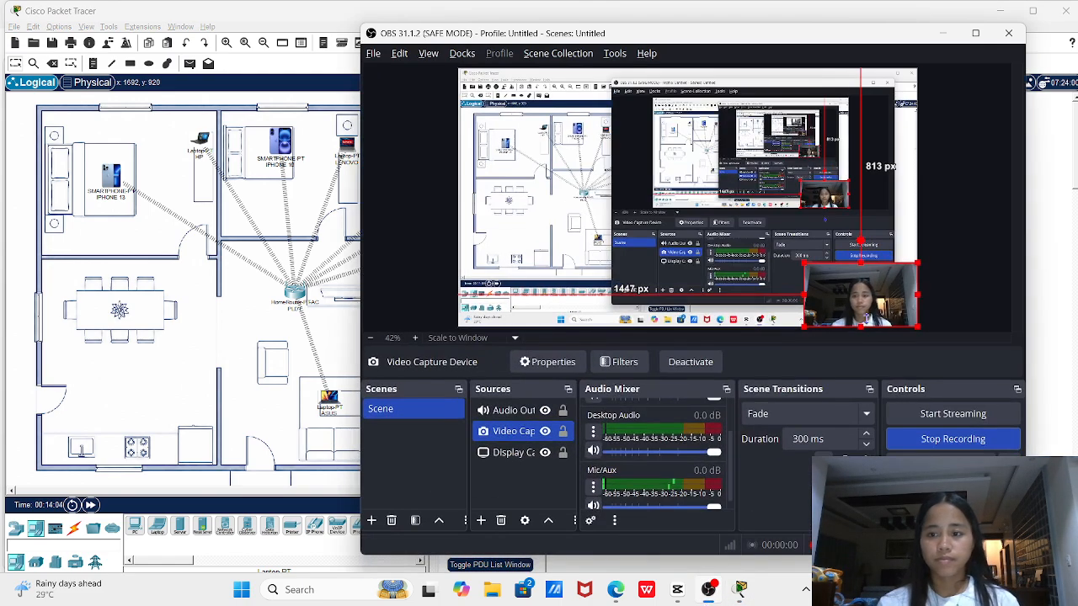